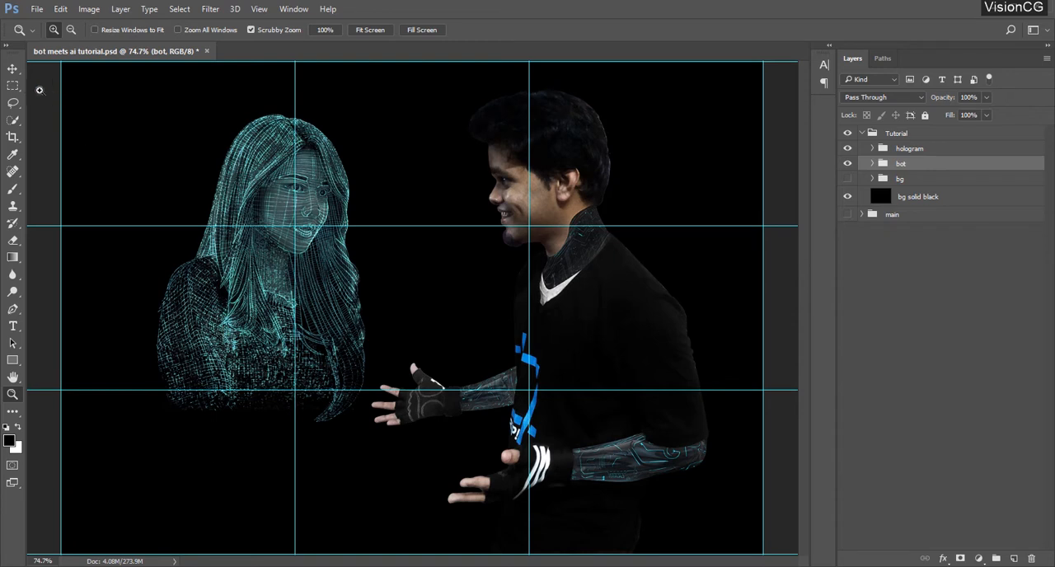
Remove the existing vertical and horizontal guides from the canvas
left_click(12, 70)
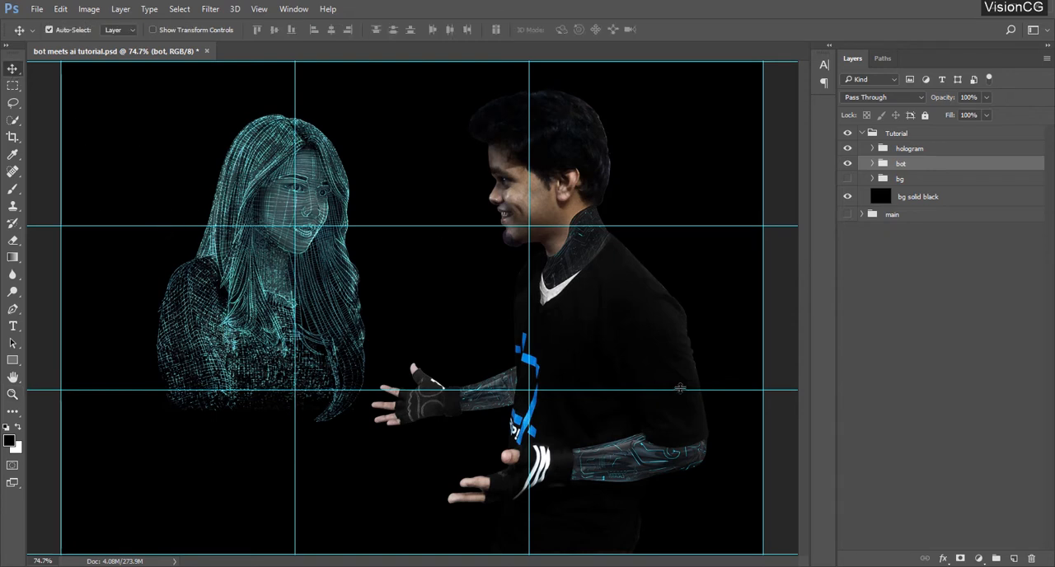
left_click_drag(295, 93, 17, 93)
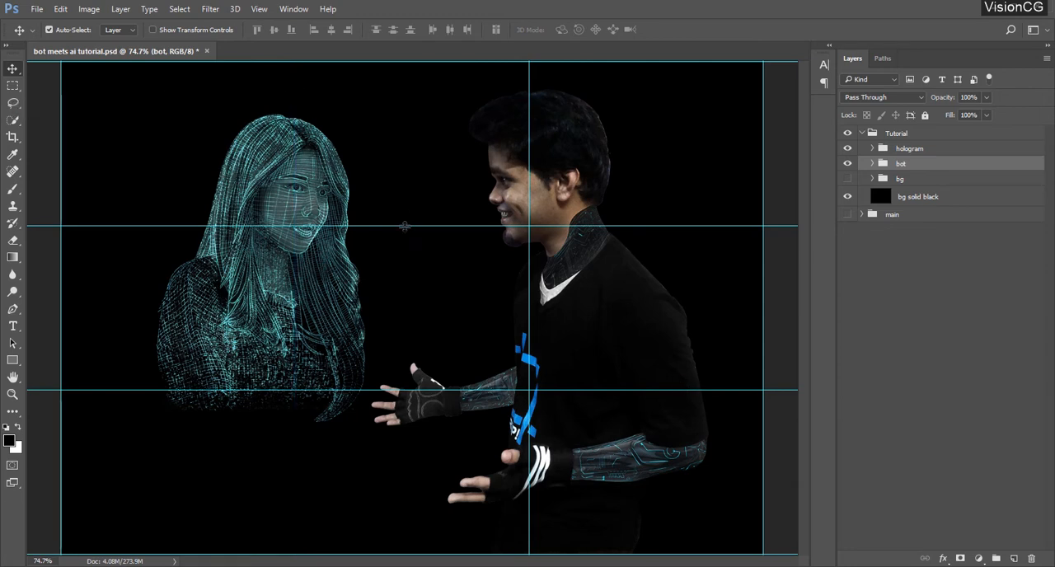
left_click_drag(404, 225, 445, 33)
left_click(425, 388)
left_click_drag(424, 390, 402, 46)
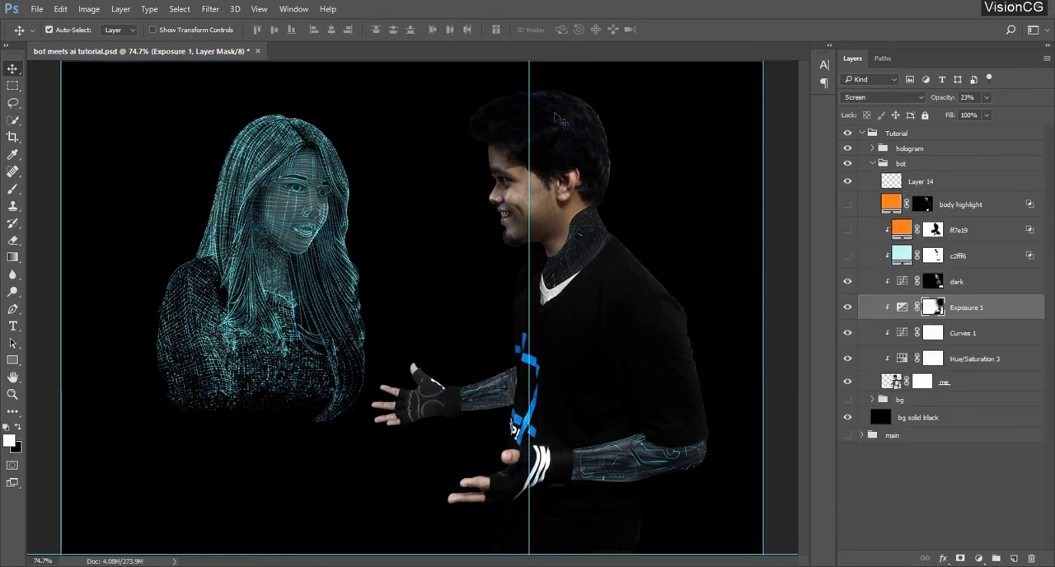
left_click_drag(529, 136, 18, 181)
left_click_drag(765, 190, 18, 195)
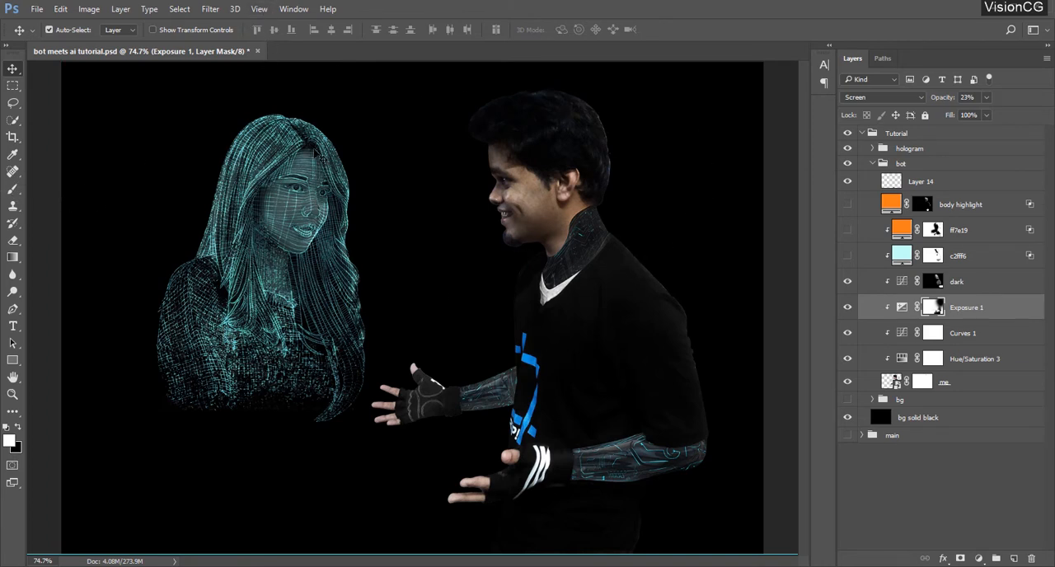
Show the rulers and hide them again
key("ctrl+r")
key("ctrl+r")
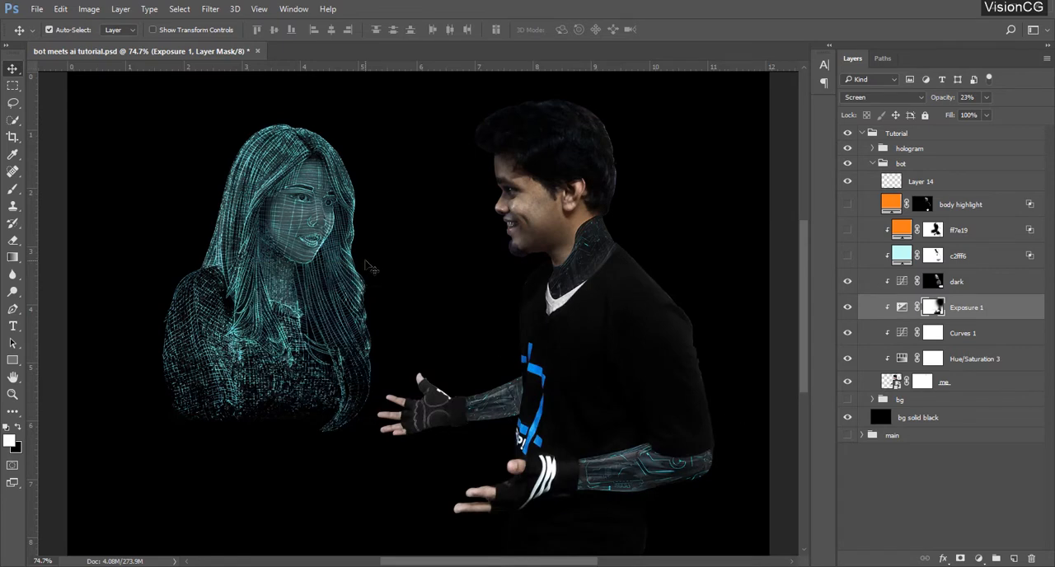
key("ctrl+r")
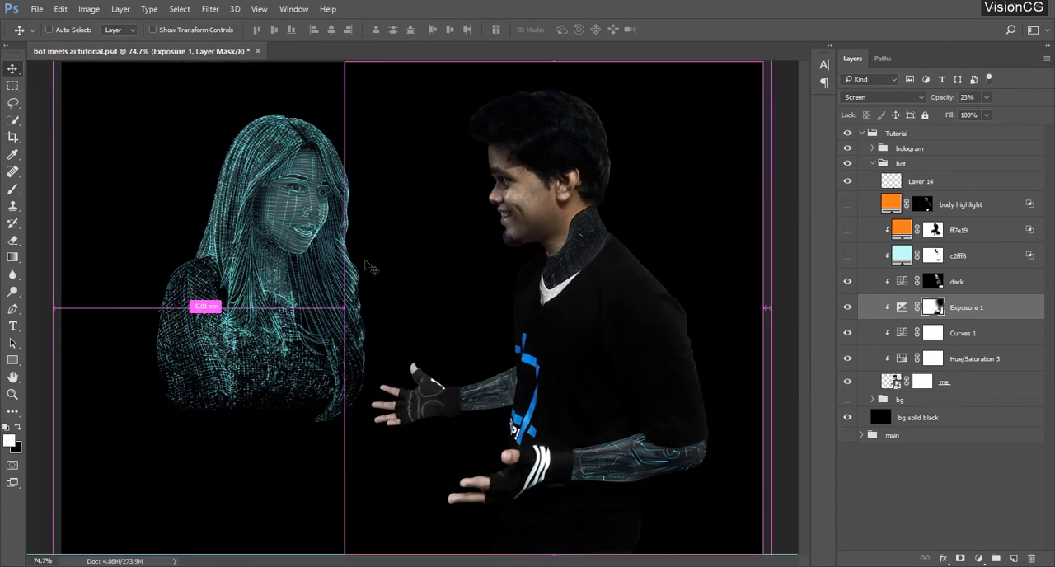
Create a new guide layout with 3 columns and 3 rows, setting both gutters to 0
left_click(259, 9)
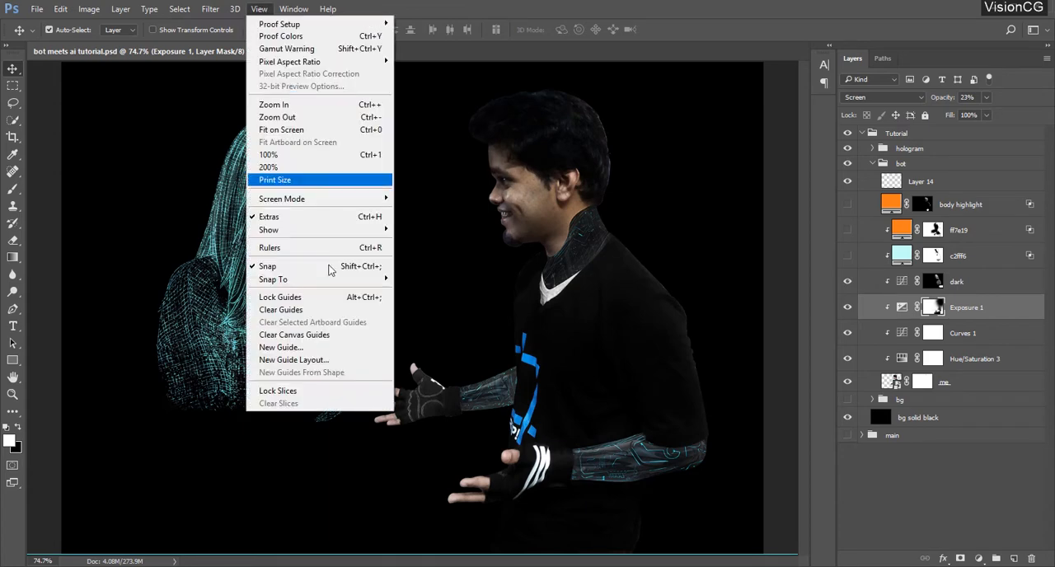
left_click(357, 363)
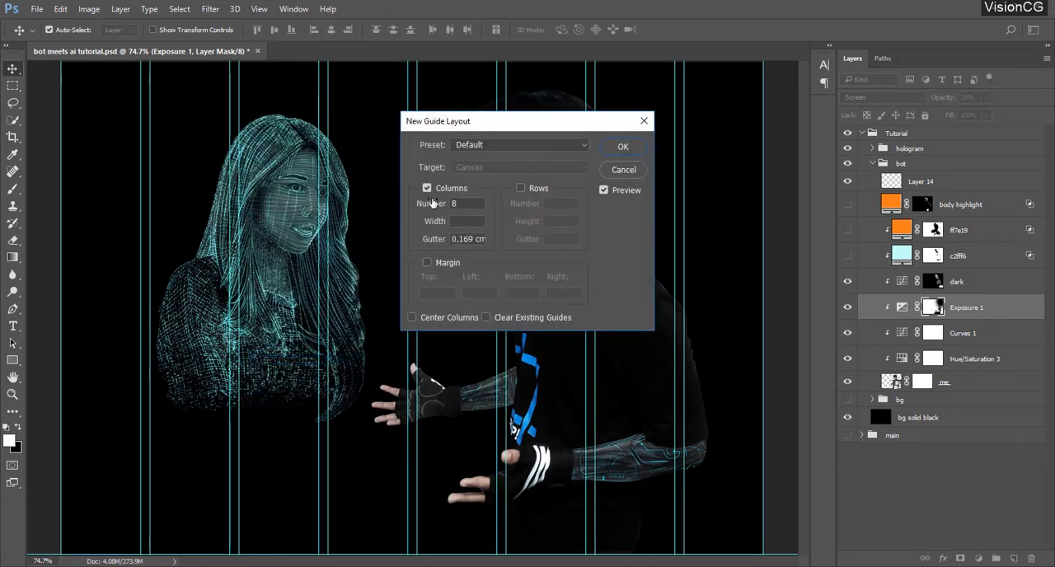
left_click(520, 188)
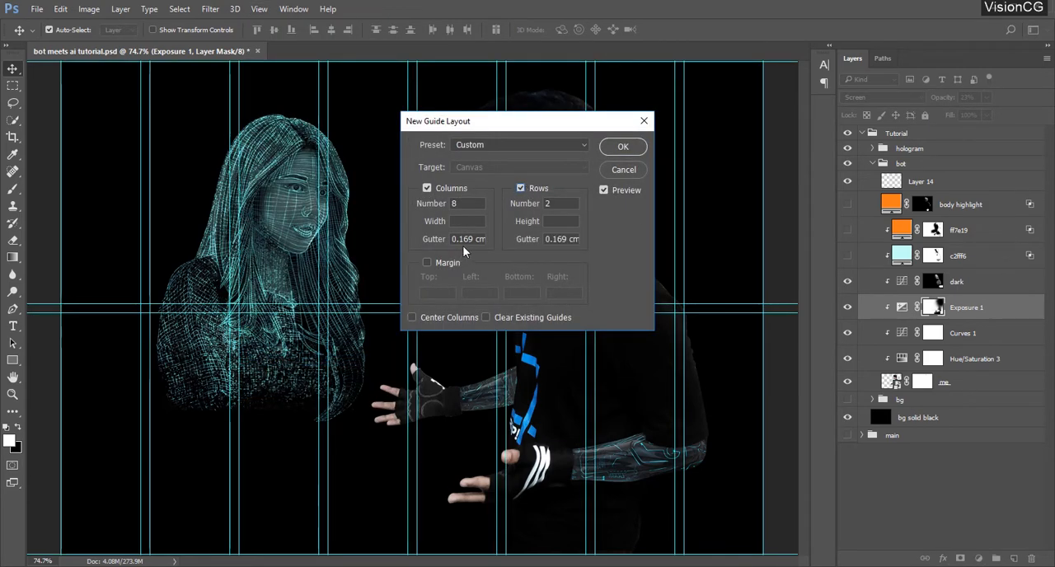
double_click(467, 239)
type("0")
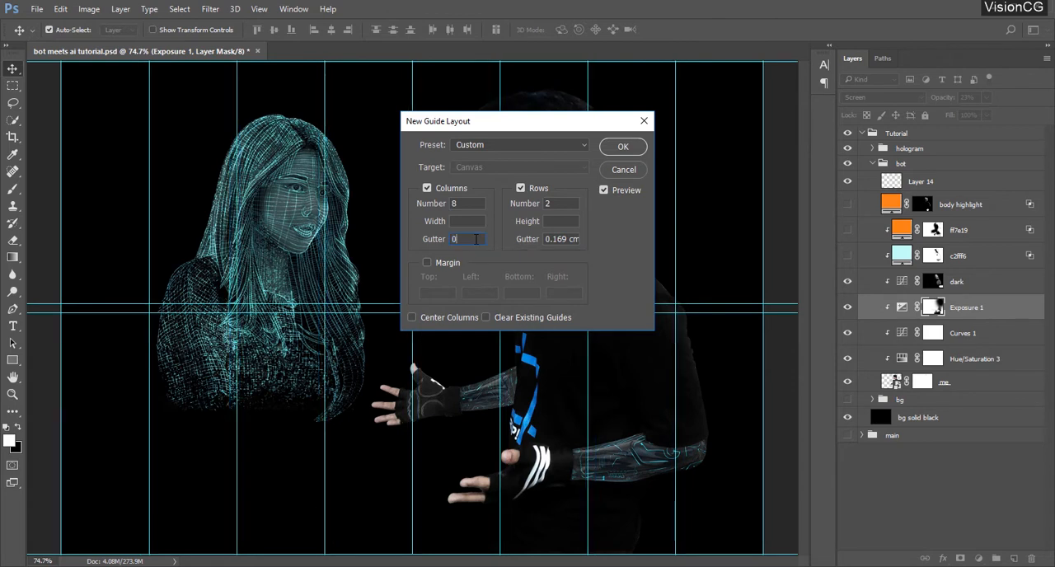
double_click(557, 239)
type("0")
left_click_drag(558, 203, 472, 207)
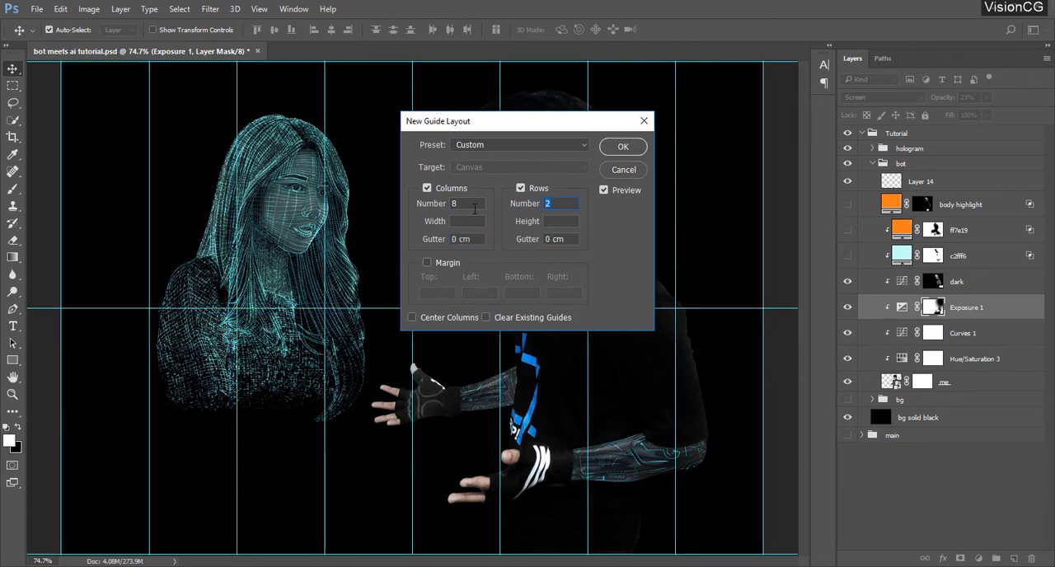
type("3")
double_click(458, 204)
type("3")
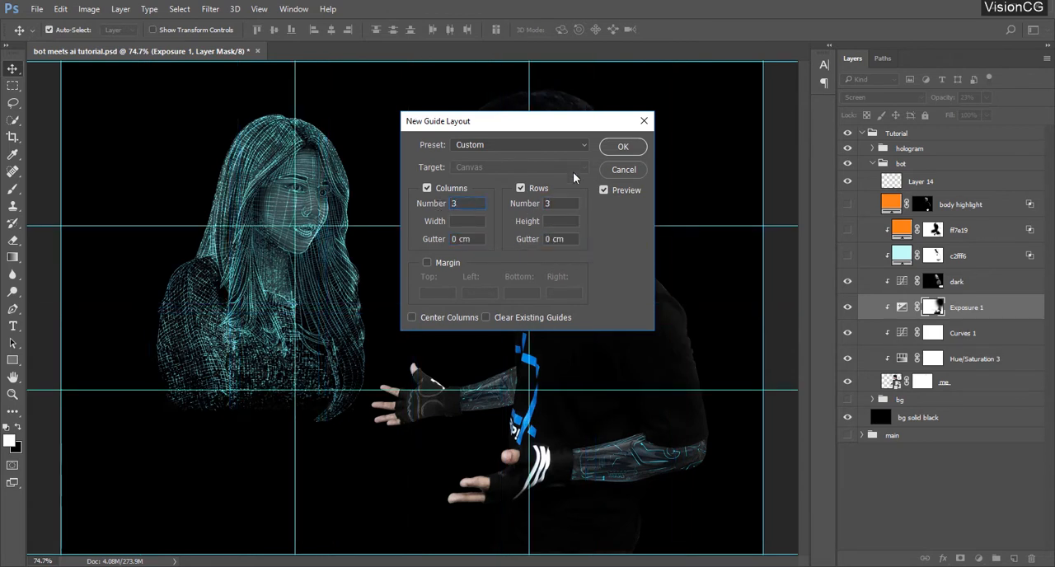
left_click(621, 148)
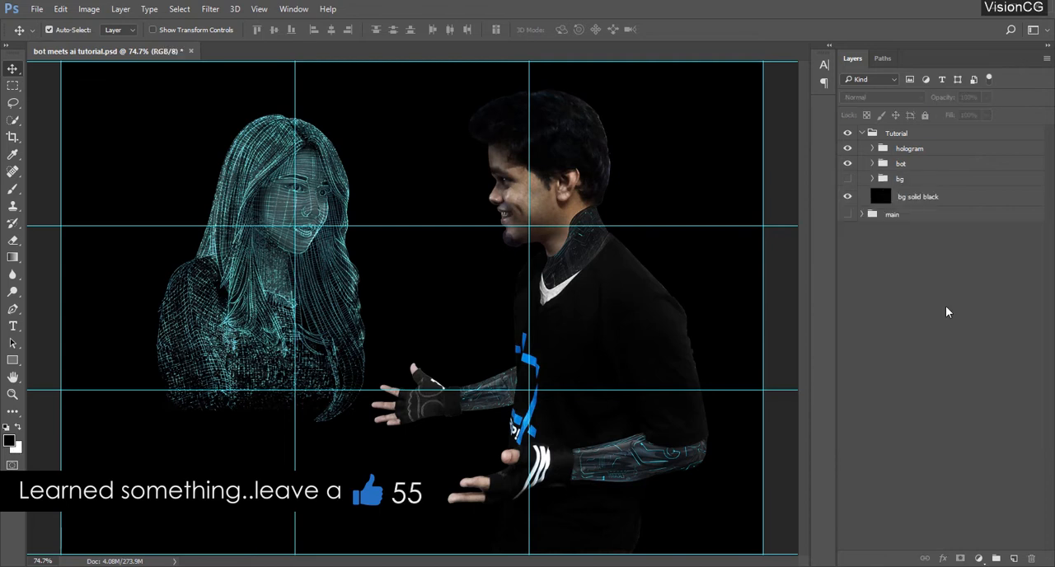
Hide the guides and add a new layer between the hologram and bot groups
key("ctrl+semicolon")
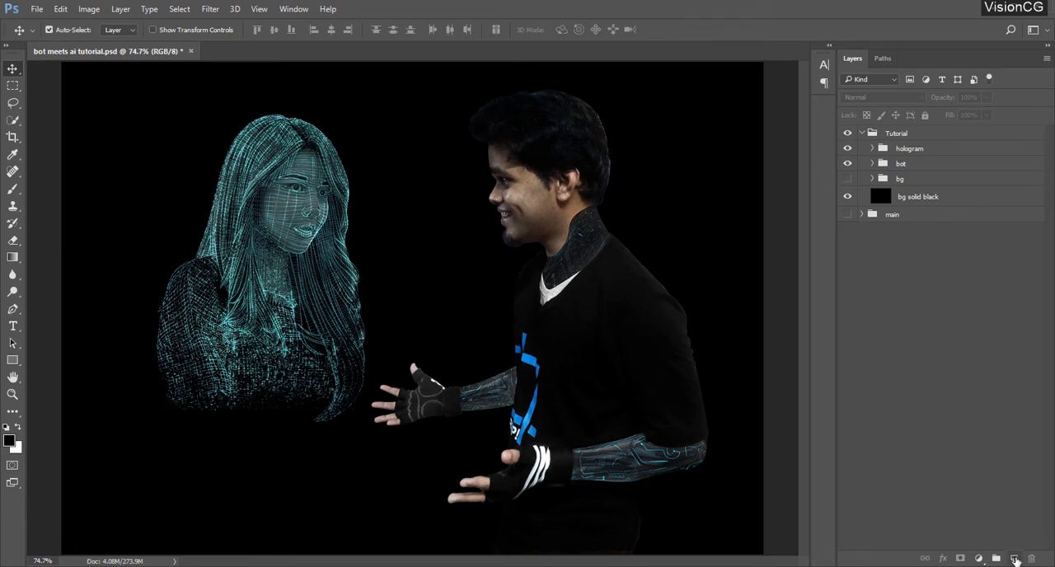
left_click(1014, 558)
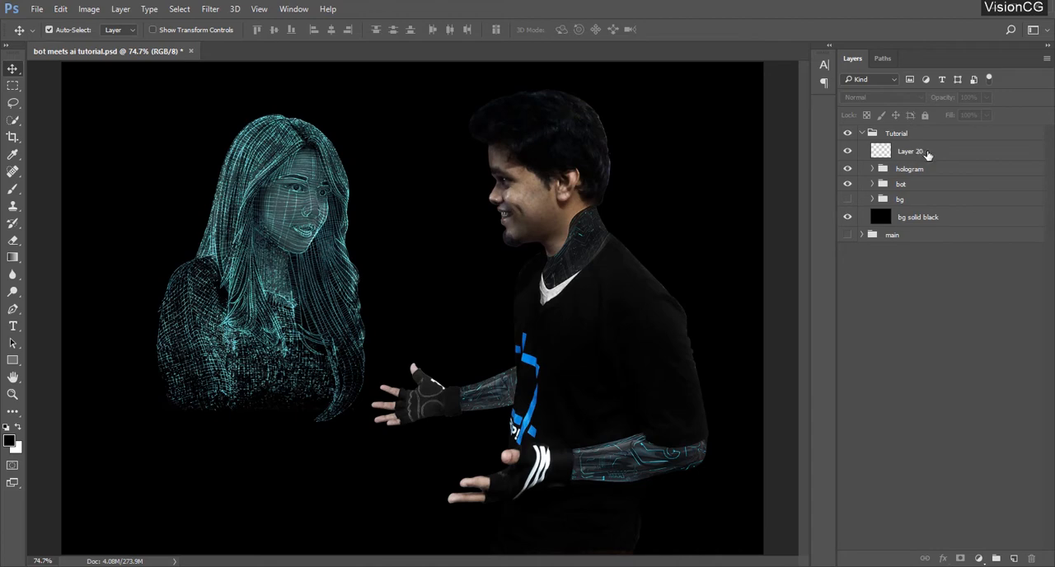
left_click_drag(928, 155, 925, 168)
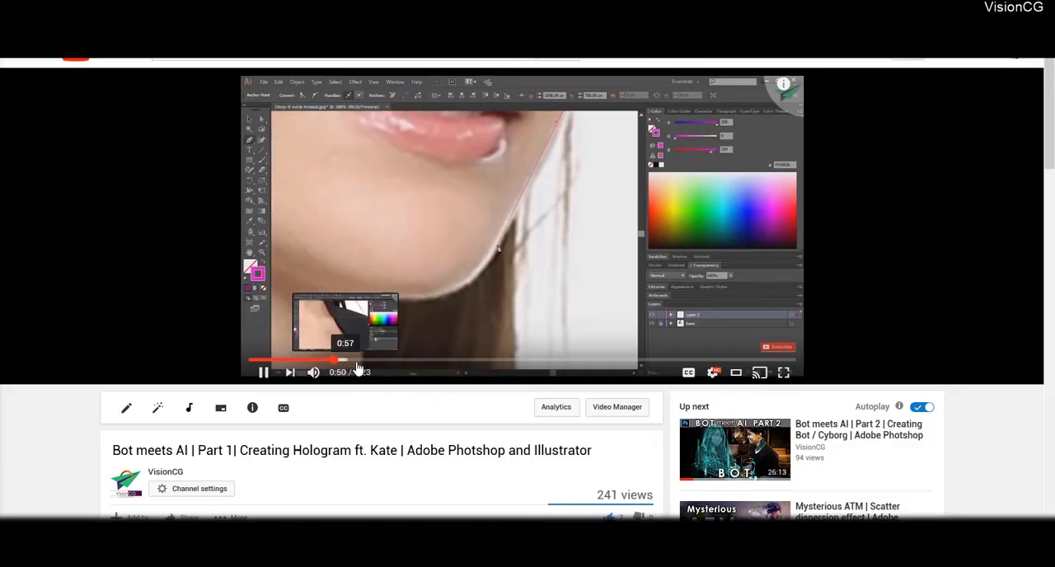
Skip ahead through the Part 1 hologram creation video on YouTube
left_click(372, 360)
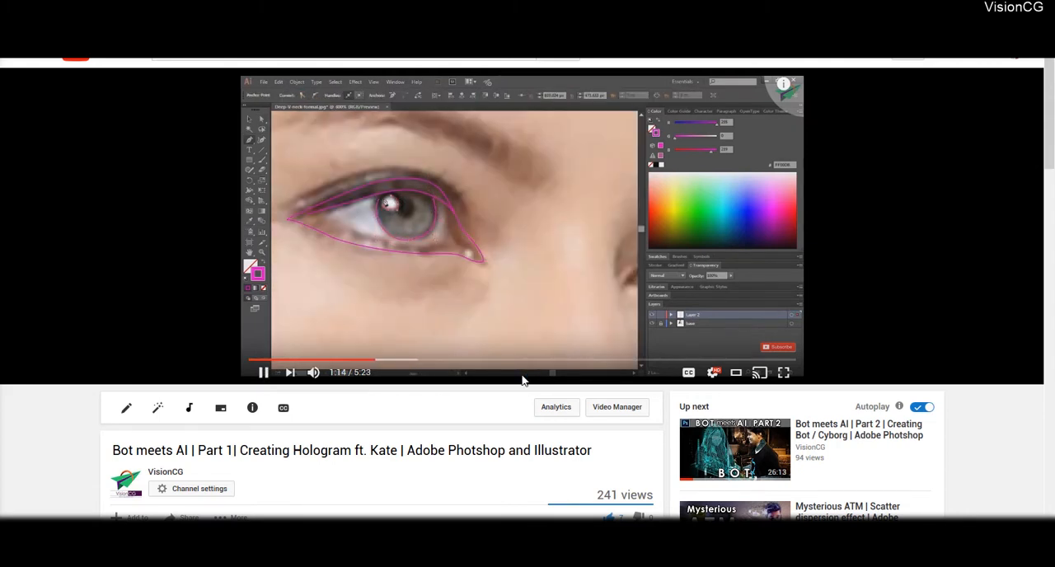
left_click(674, 360)
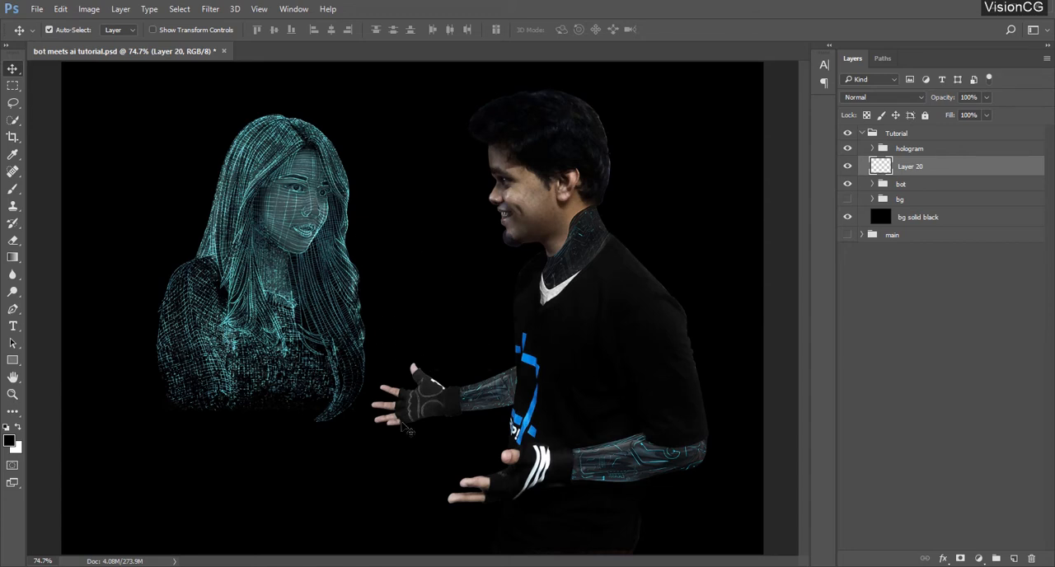
Set the Brush to 1 px at 50% opacity with white foreground, and try a stroke over the upper glove
key("z")
left_click(412, 396)
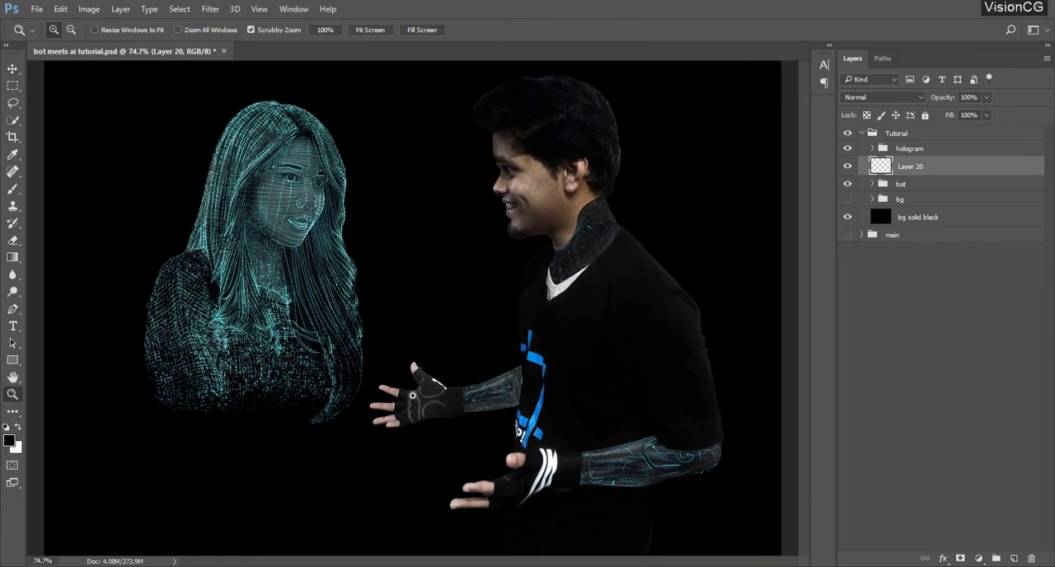
double_click(424, 401)
key("v")
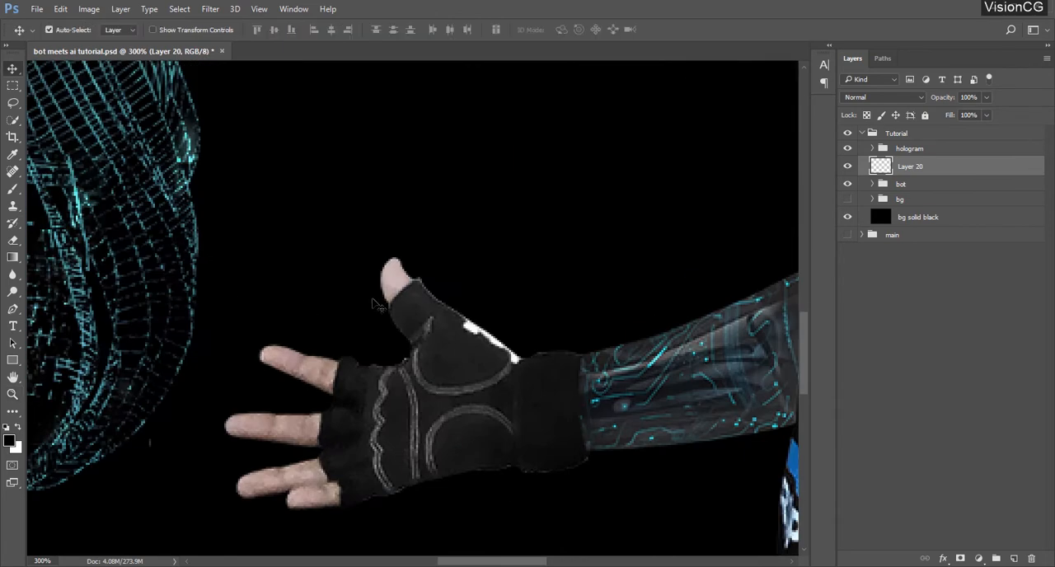
left_click_drag(392, 326, 355, 200)
left_click(13, 189)
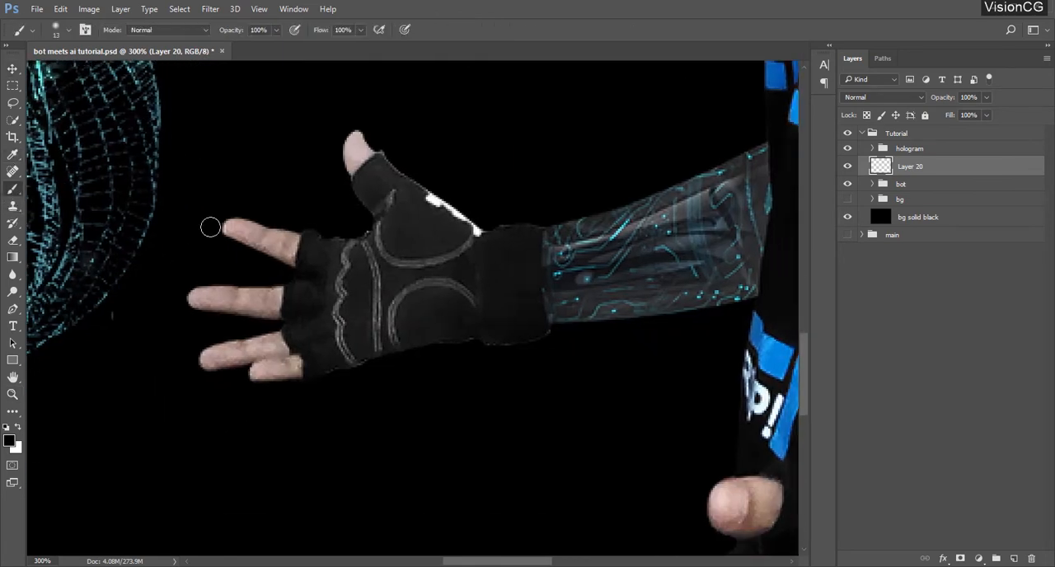
right_click(294, 227)
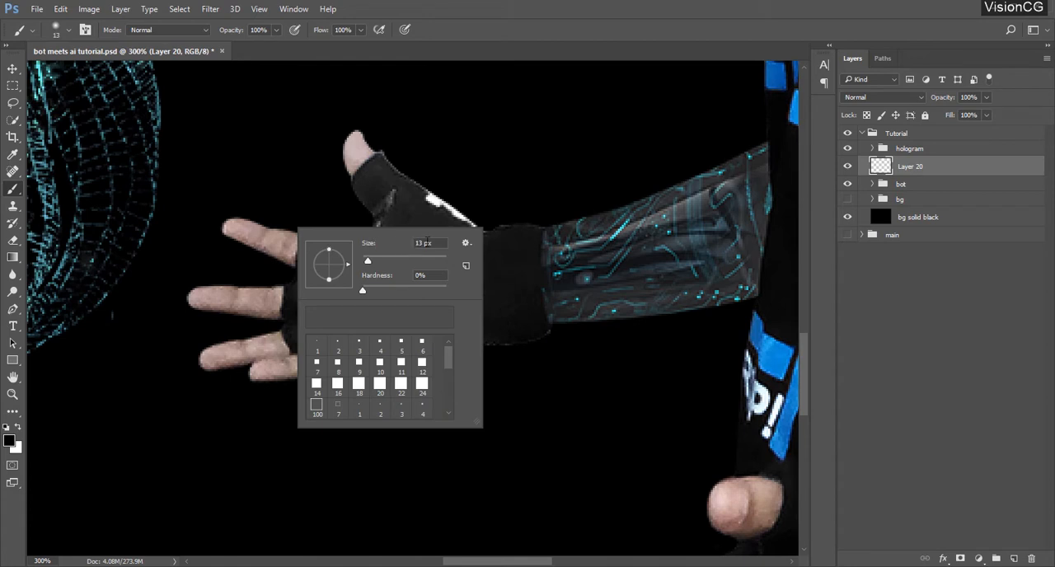
type("1")
left_click(261, 30)
type("50")
type("x")
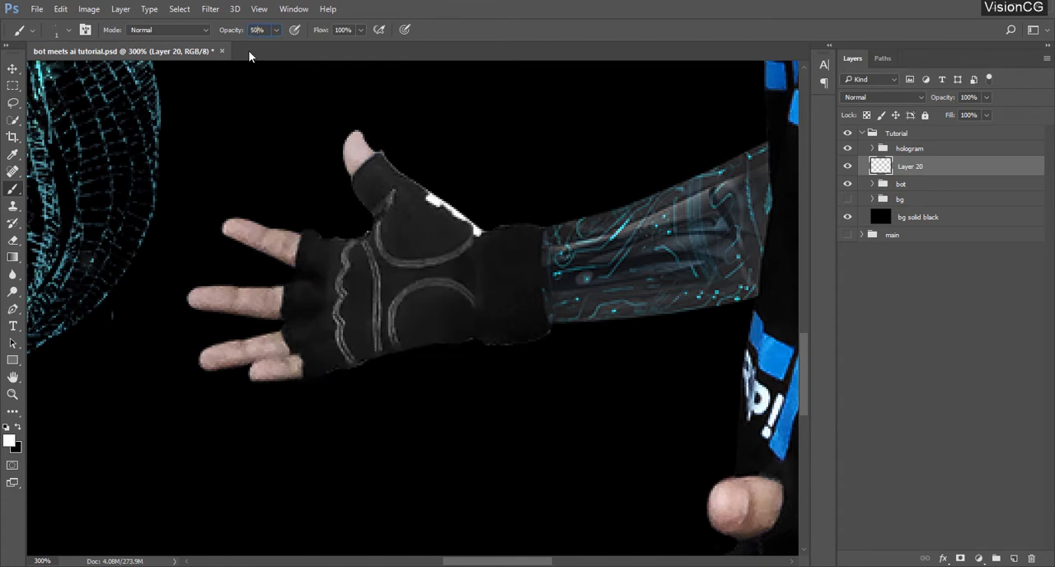
left_click_drag(287, 192, 316, 377)
key("ctrl+z")
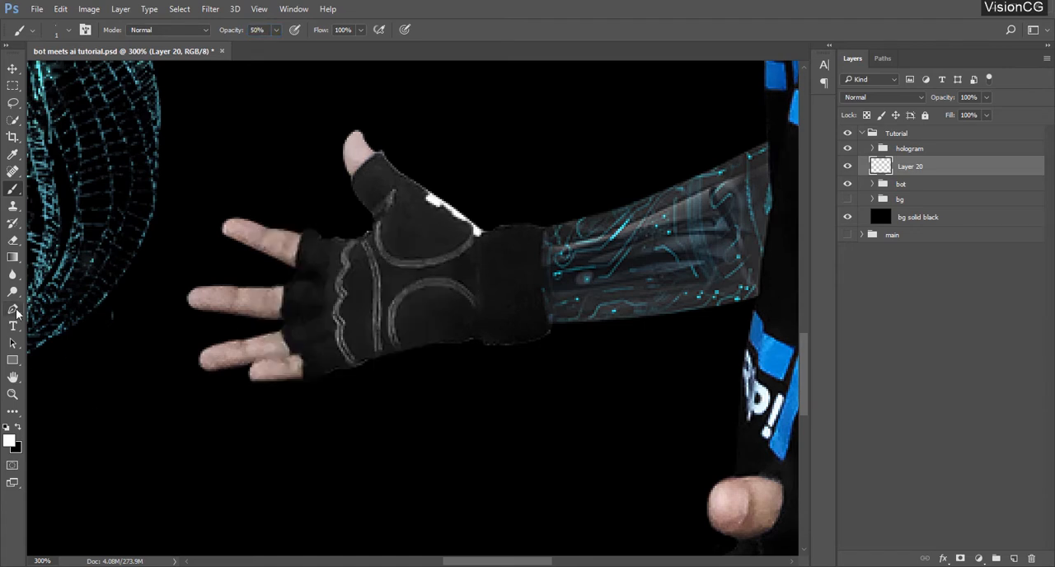
Draw a curved pen path from the upper hand's thumb tip across the glove to the wrist
left_click(15, 311)
left_click(883, 59)
left_click(854, 59)
scroll(338, 184, "up", 5)
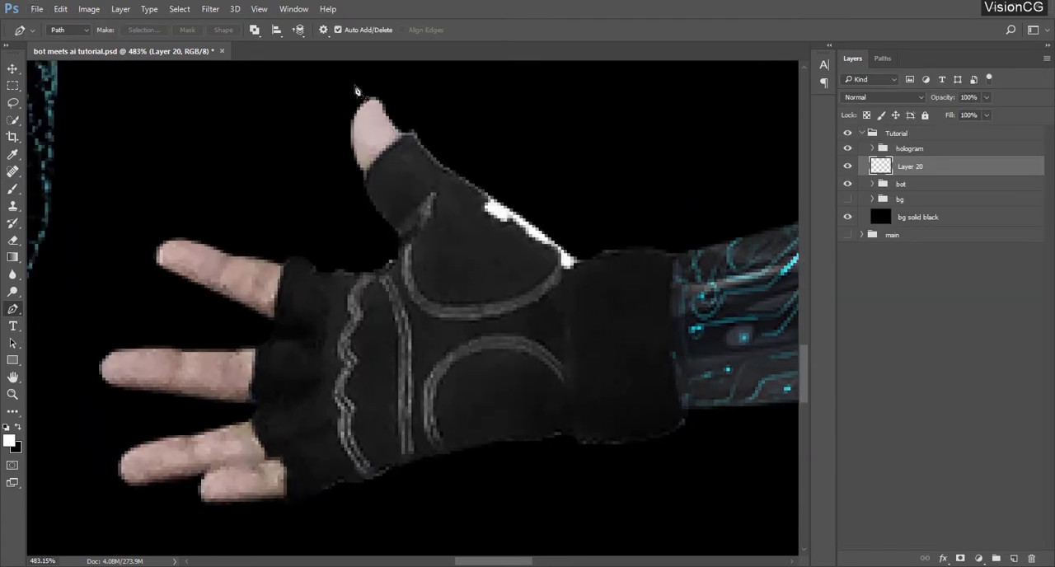
left_click(379, 97)
left_click_drag(363, 107, 361, 133)
left_click_drag(412, 187, 430, 207)
left_click_drag(494, 250, 511, 269)
left_click(561, 309)
Draw a curved path from the upper hand's index fingertip across the glove to the wrist
left_click(156, 264)
left_click_drag(162, 242, 175, 251)
left_click_drag(282, 280, 306, 289)
left_click_drag(389, 305, 419, 306)
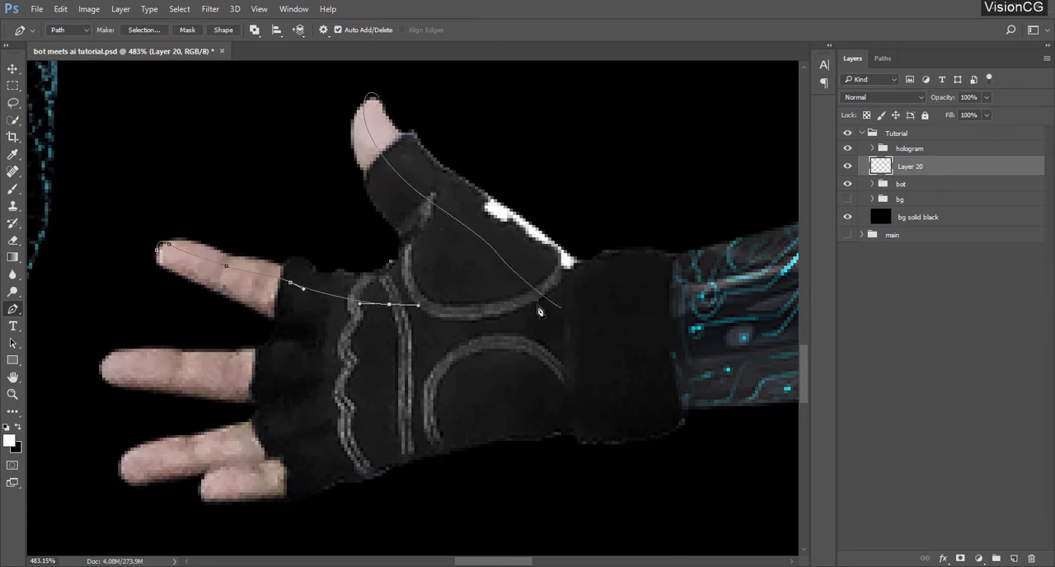
left_click(561, 318)
Draw a path from the upper hand's middle fingertip along the finger to the wrist
scroll(99, 327, "down", 1)
left_click(100, 328)
left_click_drag(254, 318, 318, 321)
left_click_drag(432, 298, 511, 288)
left_click(564, 287)
Draw two paths on the upper hand, from the ring and little fingertips to the wrist
left_click_drag(480, 338, 473, 316)
left_click(117, 391)
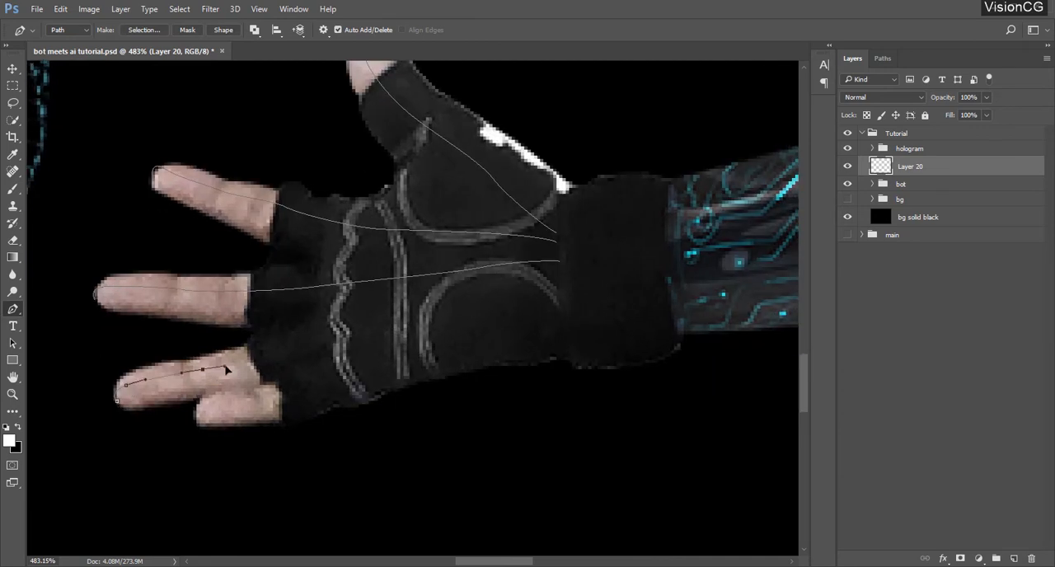
left_click_drag(384, 316, 458, 292)
left_click(560, 284)
left_click_drag(546, 317, 534, 295)
left_click(186, 398)
left_click_drag(269, 376, 289, 370)
left_click(551, 290)
Draw a curved path crossing the finger lines near the wrist of the upper glove
left_click_drag(355, 235, 337, 327)
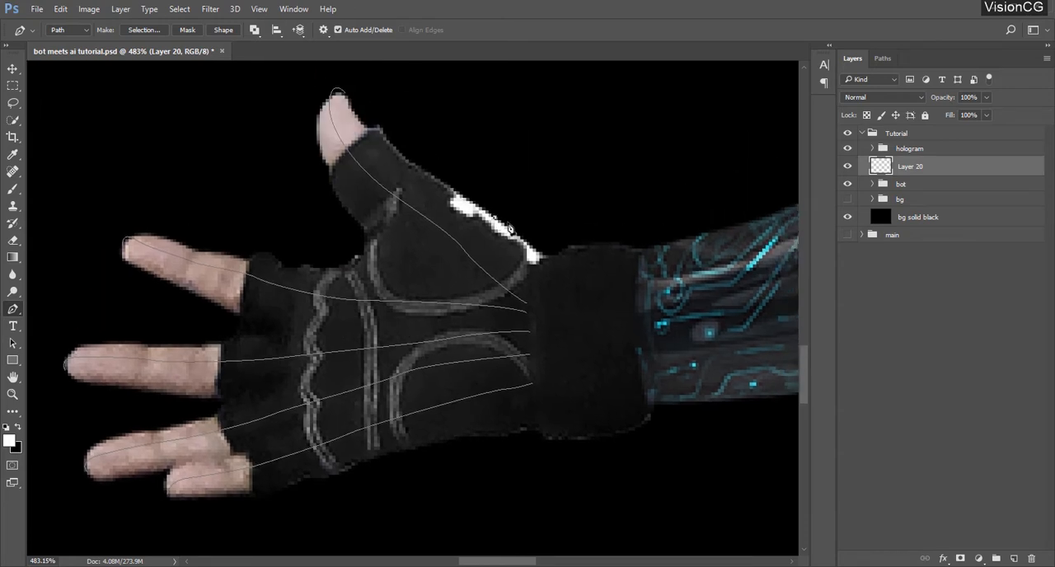
left_click(495, 218)
left_click_drag(507, 233, 506, 244)
left_click_drag(491, 342, 493, 380)
left_click_drag(481, 437, 468, 415)
Draw a second curved cross path over the upper glove near the knuckles and finish it
left_click_drag(294, 336, 303, 296)
left_click(328, 223)
left_click_drag(340, 227, 347, 245)
left_click_drag(350, 325, 353, 364)
left_click_drag(353, 431, 327, 403)
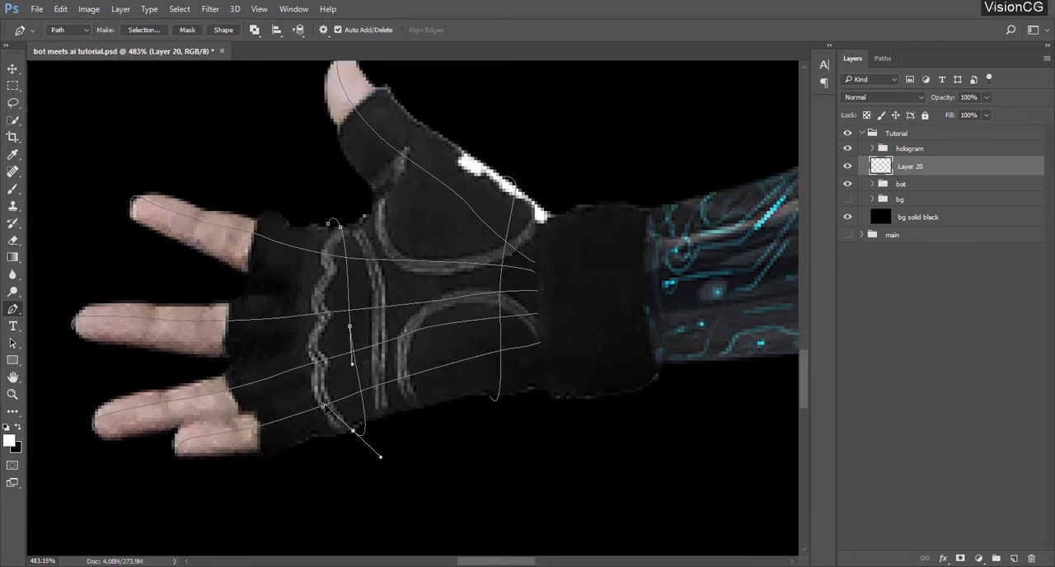
key("Escape")
Draw a path from the lower hand's thumb tip across the white glove stripes toward the wrist
left_click_drag(396, 348, 415, 329)
left_click_drag(269, 224, 385, 247)
left_click_drag(434, 353, 348, 372)
left_click_drag(643, 527, 355, 165)
left_click_drag(670, 550, 355, 313)
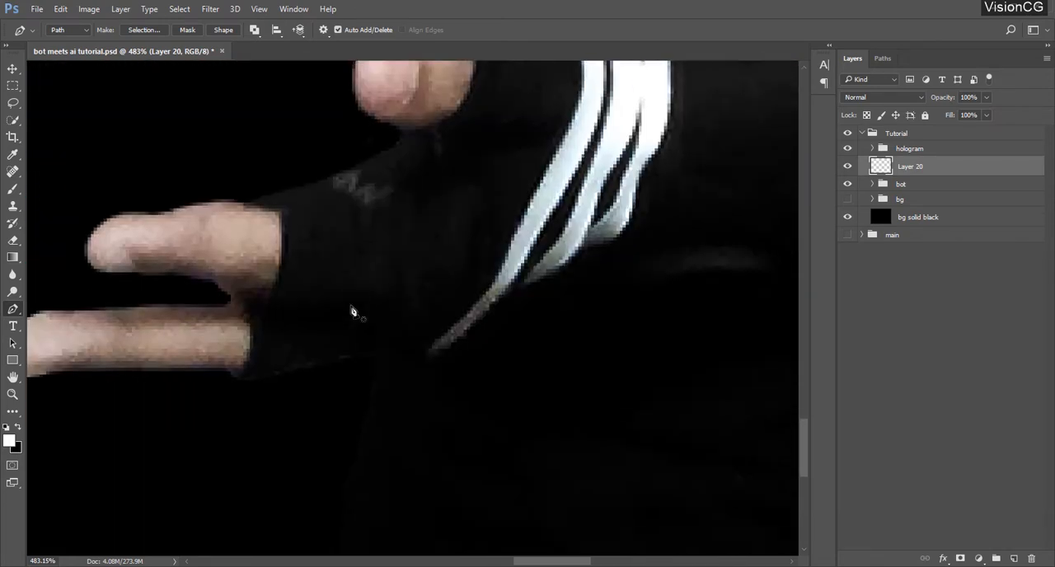
scroll(355, 313, "down", 5)
left_click_drag(454, 233, 359, 332)
left_click(262, 261)
left_click_drag(281, 252, 307, 260)
left_click_drag(385, 256, 428, 256)
left_click(464, 257)
Draw two curved paths along the lower hand's extended fingers, from the fingertips to the wrist
mouse_move(167, 341)
left_mouse_down()
mouse_move(179, 299)
mouse_move(257, 327)
left_mouse_up()
left_click(119, 318)
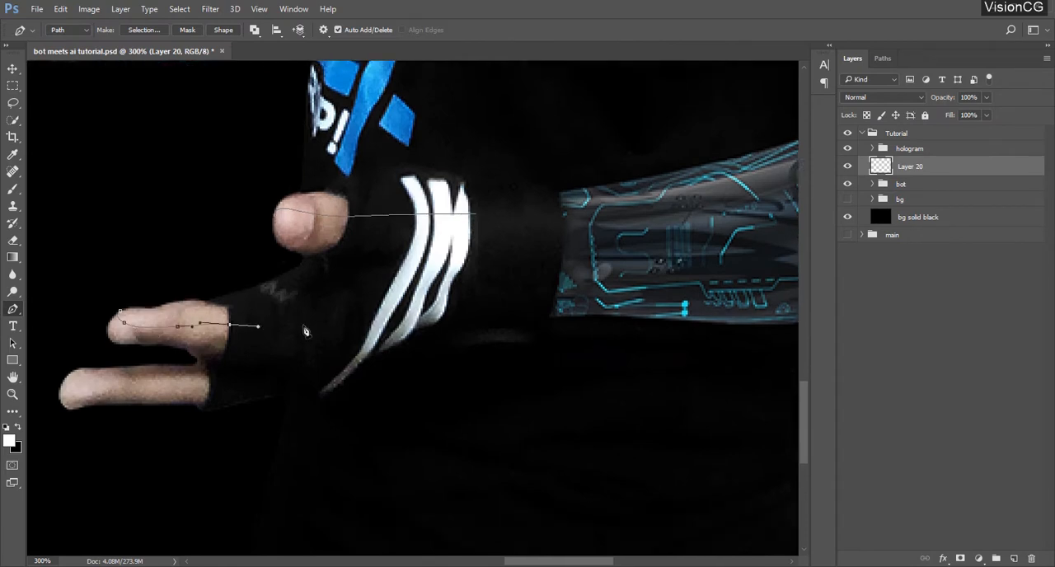
left_click_drag(353, 312, 427, 284)
left_click(475, 265)
left_click_drag(198, 364, 192, 339)
left_click(55, 365)
left_click_drag(129, 376, 172, 376)
left_click_drag(306, 353, 346, 339)
left_click(460, 283)
Draw two curved cross paths on the lower glove, one behind the fingers and one over the white stripes
left_click_drag(338, 288, 353, 312)
left_click(268, 284)
mouse_move(289, 285)
left_mouse_down()
mouse_move(301, 307)
mouse_move(263, 340)
left_mouse_up()
left_click_drag(312, 195, 331, 190)
left_click_drag(347, 263, 340, 324)
left_click_drag(332, 386, 315, 374)
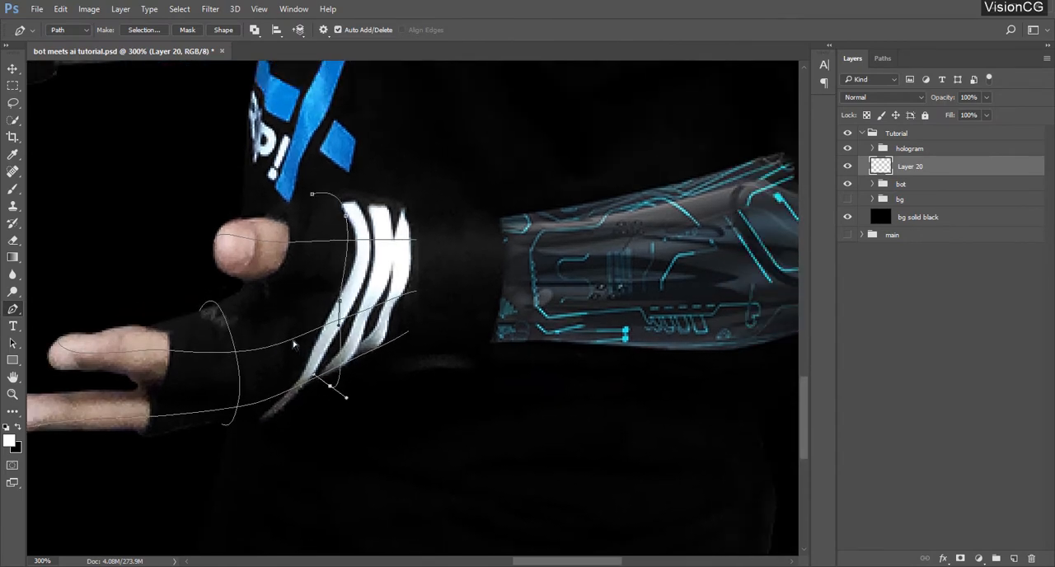
left_click(288, 358, "ctrl")
Stroke all the glove paths on both hands with the Brush, leaving Simulate Pressure off
scroll(341, 354, "down", 2)
scroll(342, 353, "down", 10)
left_click_drag(274, 274, 320, 315)
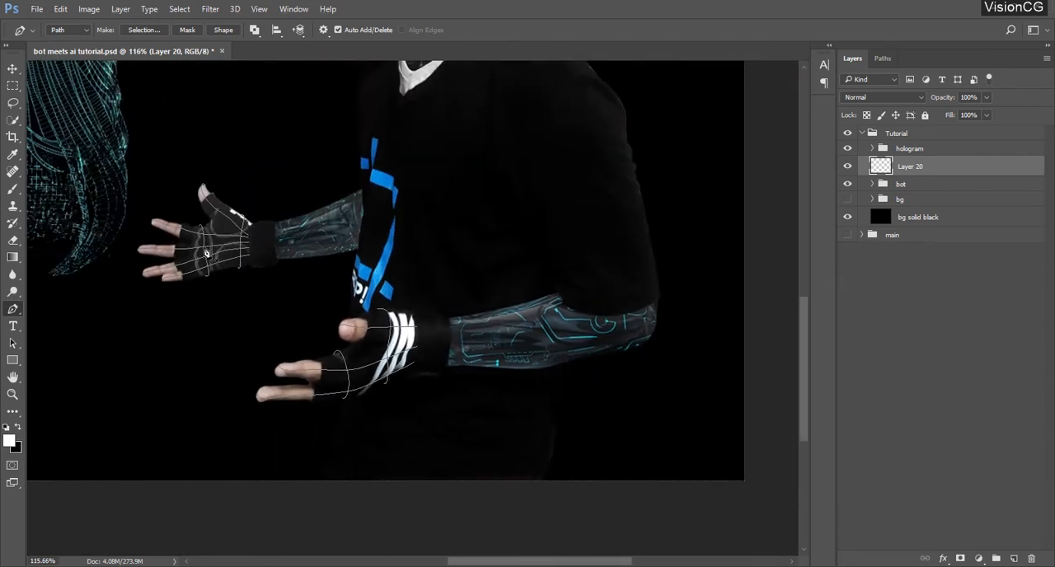
right_click(208, 254)
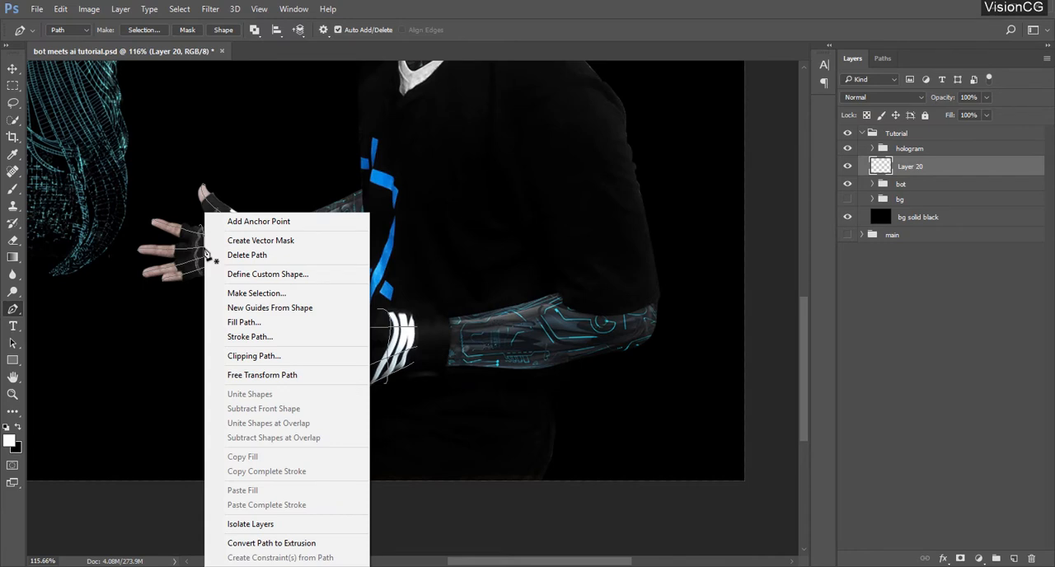
left_click(262, 338)
left_click(500, 198)
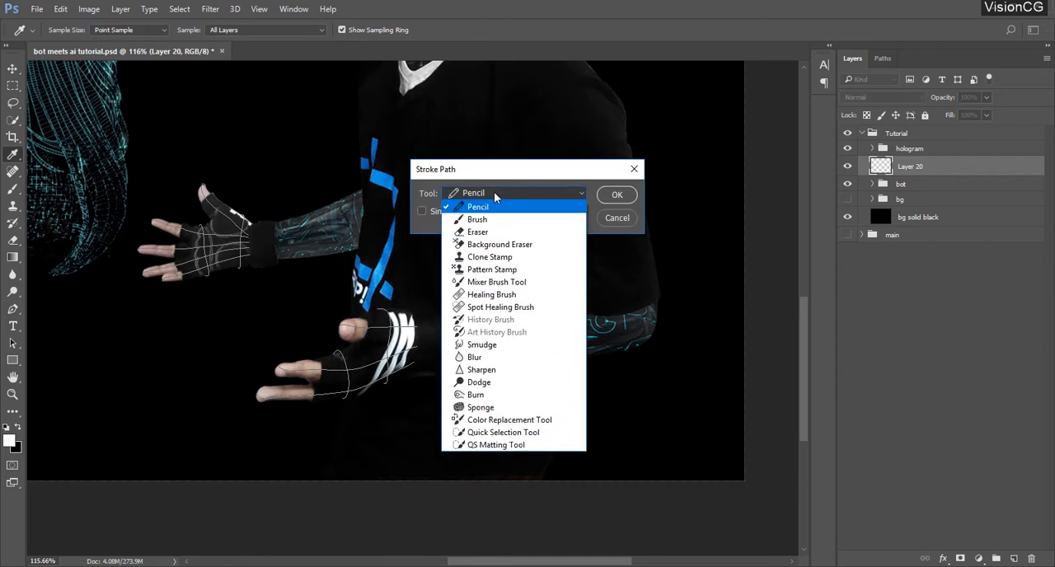
left_click(486, 224)
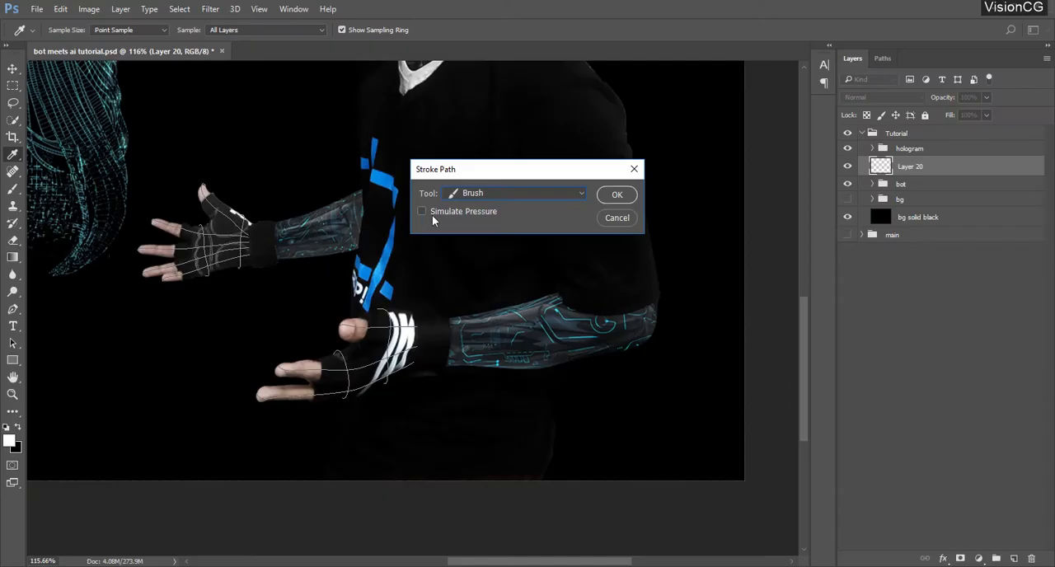
left_click(617, 194)
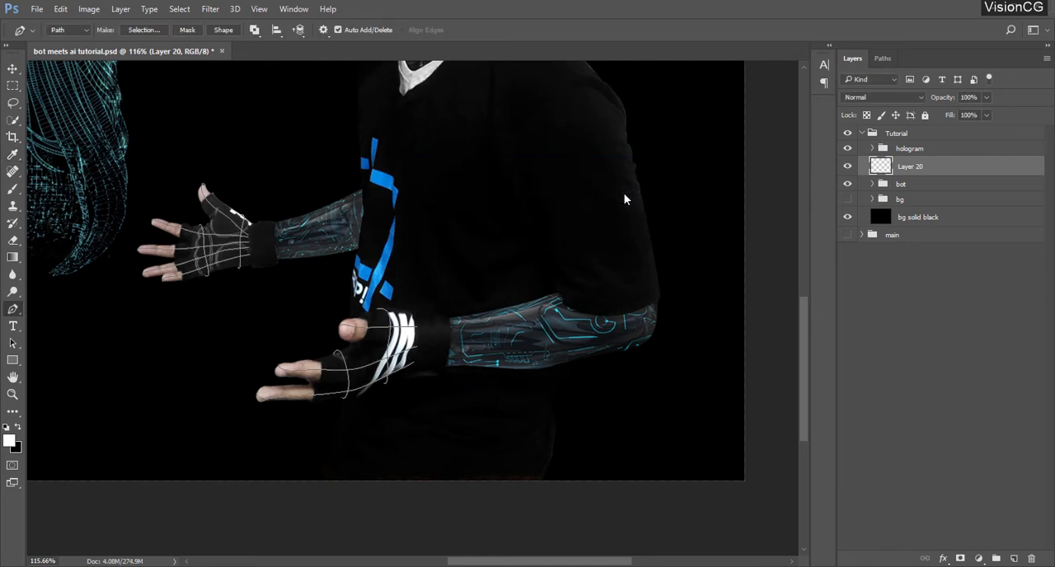
key("ctrl+h")
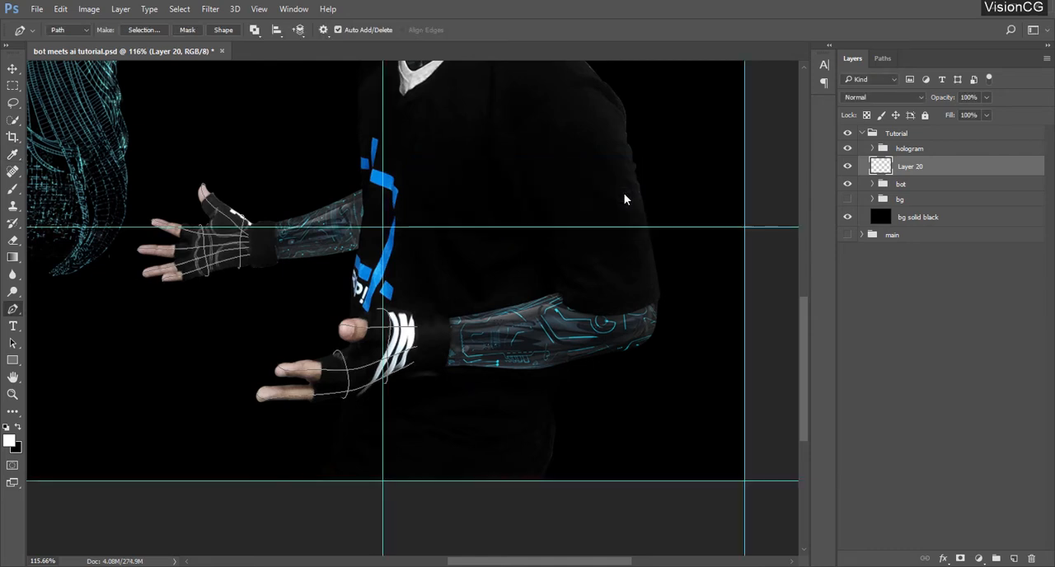
key("ctrl+h")
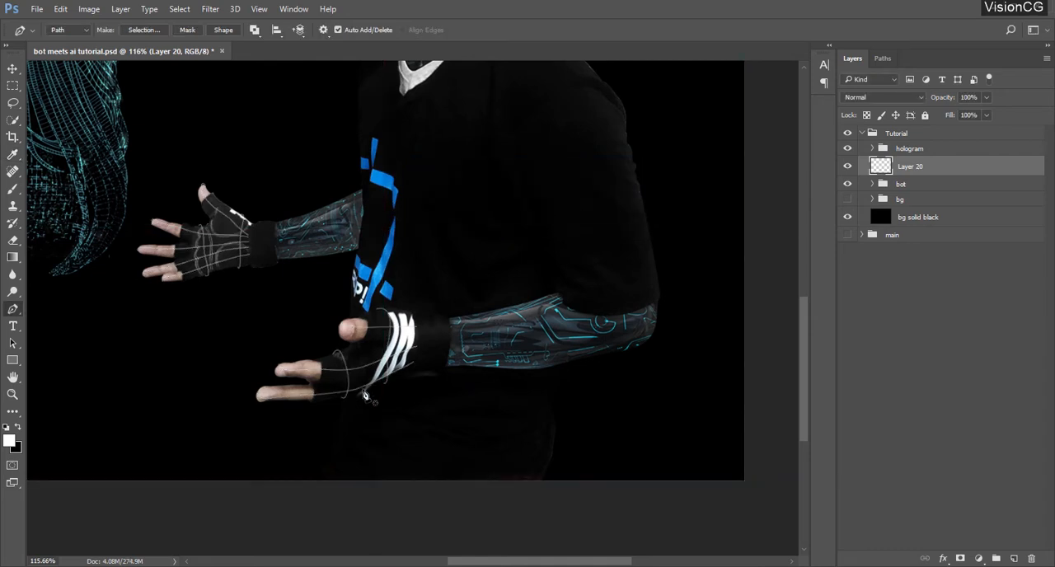
Rename the layer holding the stroked glove lines as "hand grids"
scroll(371, 396, "up", 1)
scroll(335, 431, "up", 2)
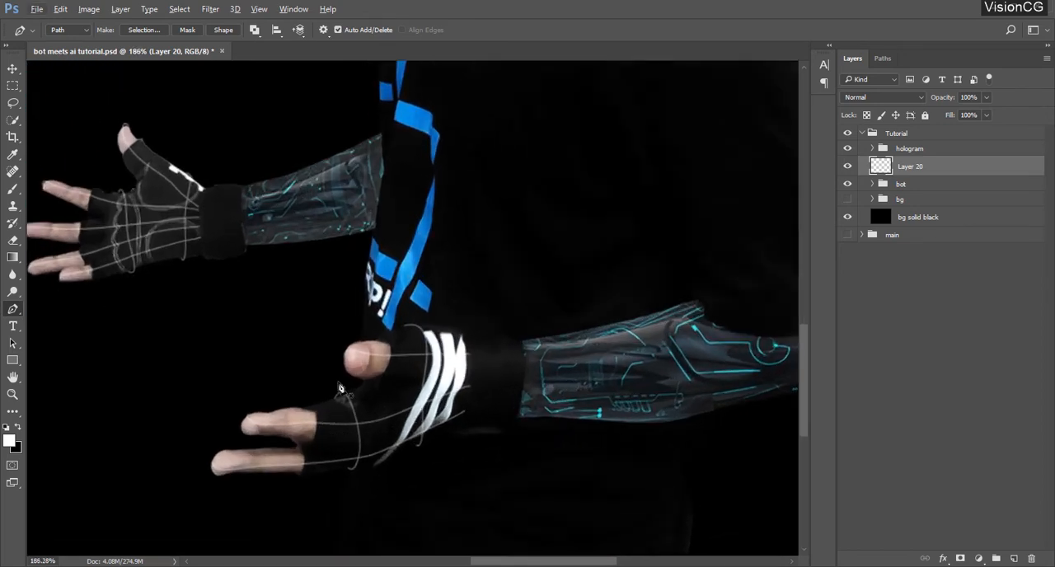
scroll(356, 345, "up", 2)
left_click(848, 184)
left_click(848, 184)
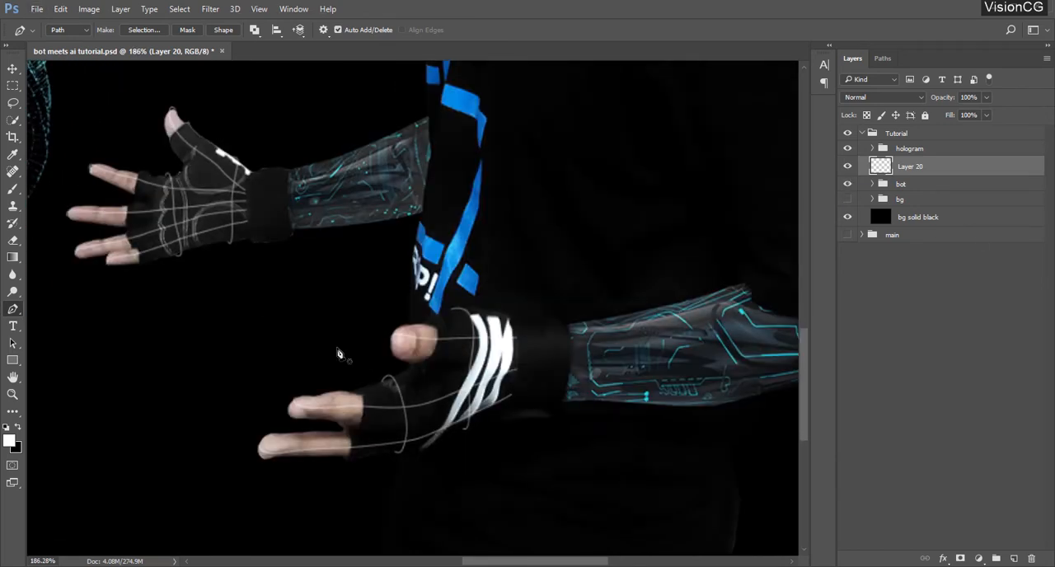
double_click(911, 167)
type("hand grids")
key("Return")
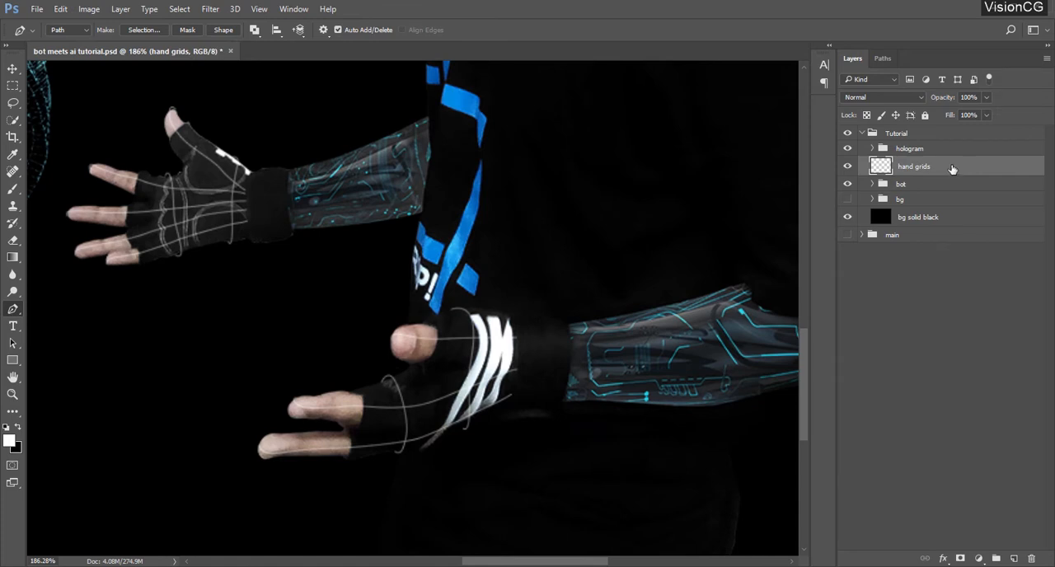
Set the hand grids layer's fill to 0% and its blend mode to Screen
left_click_drag(330, 229, 364, 229)
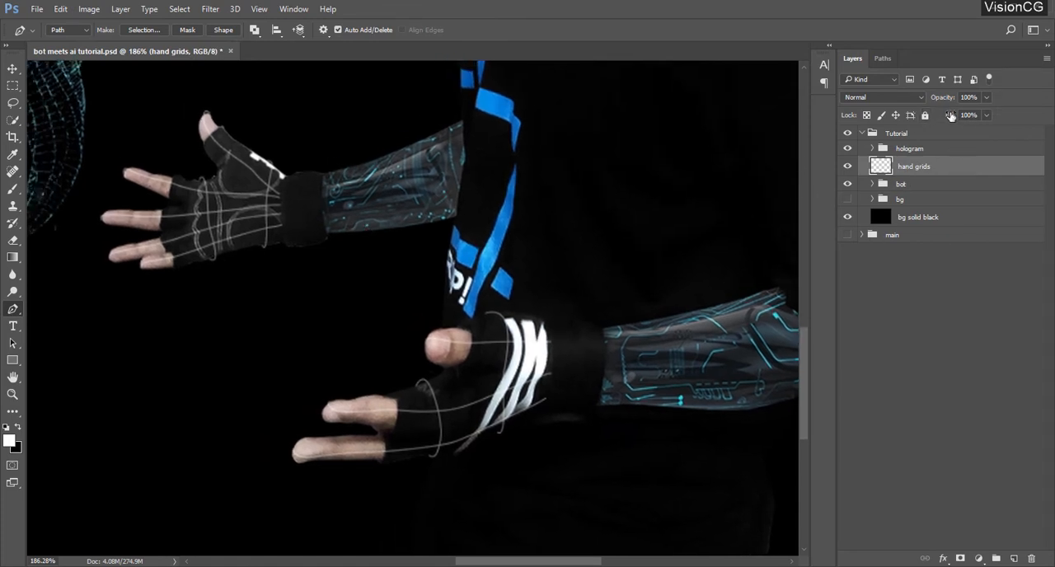
left_click_drag(953, 118, 618, 143)
left_click(882, 97)
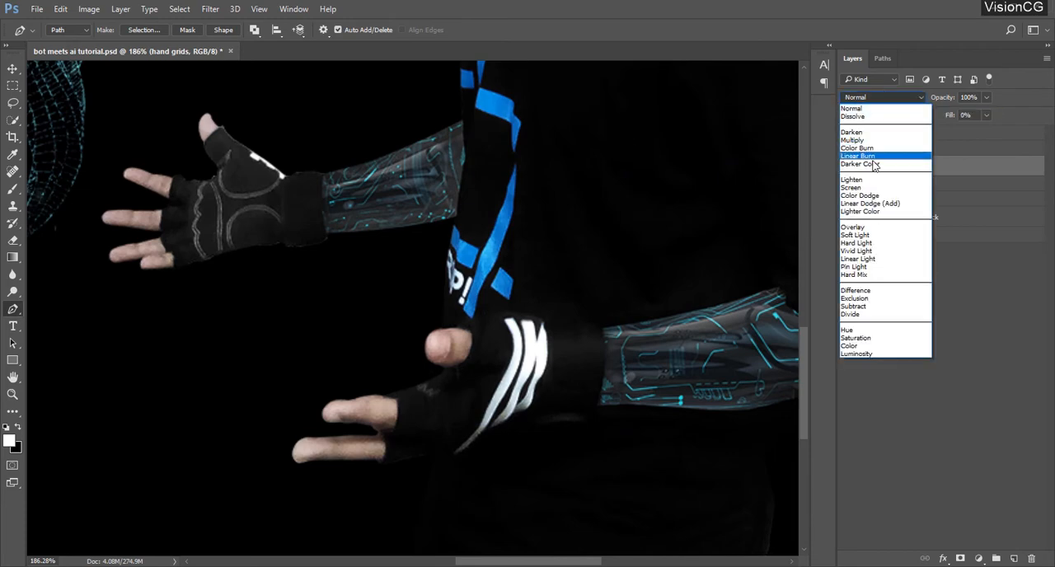
left_click(851, 179)
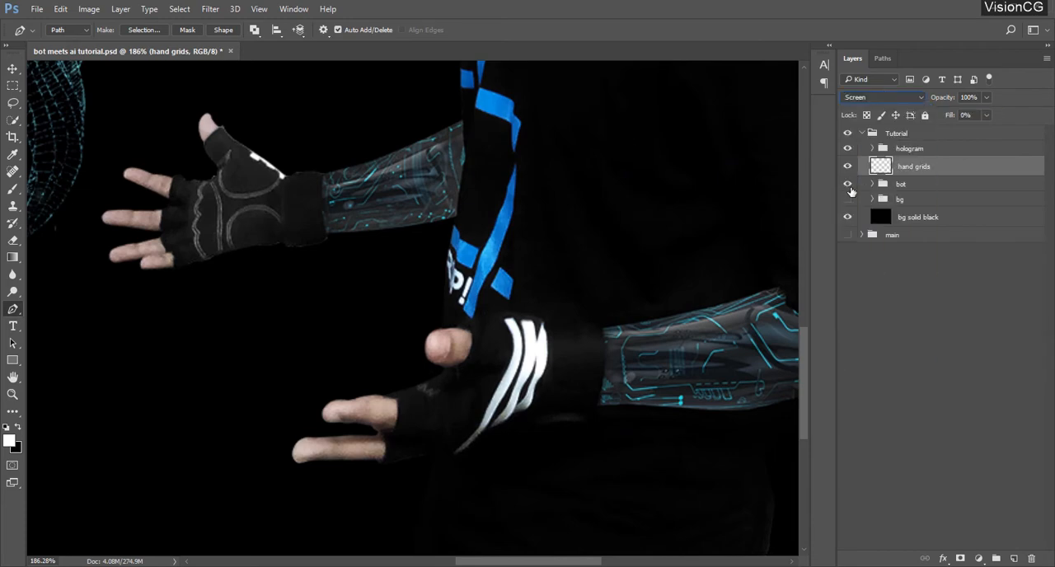
Add a Color Overlay to the hand grids layer using the cyan color #43ffff
double_click(979, 168)
left_click_drag(445, 91, 697, 91)
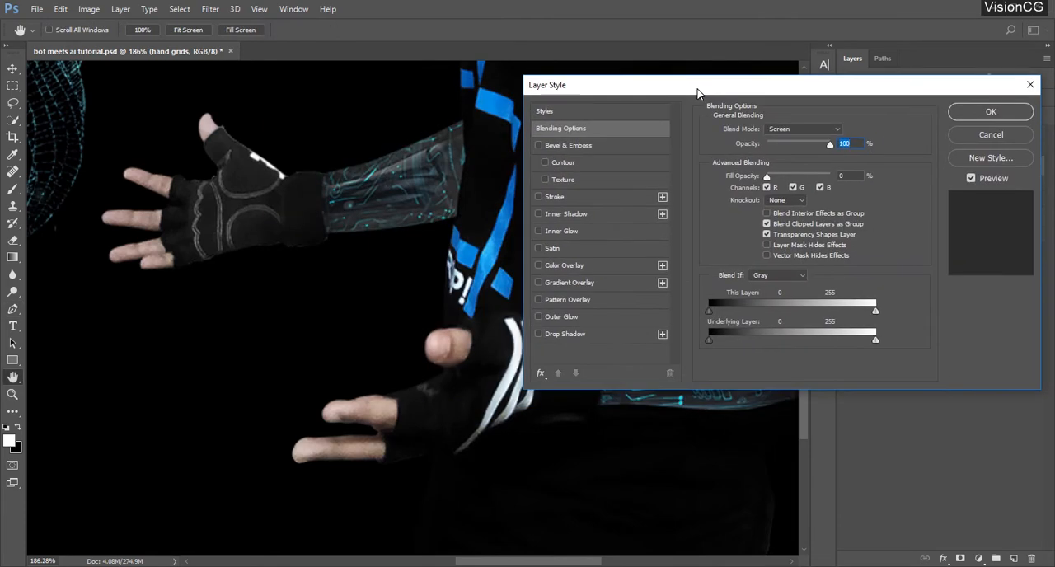
left_click(594, 266)
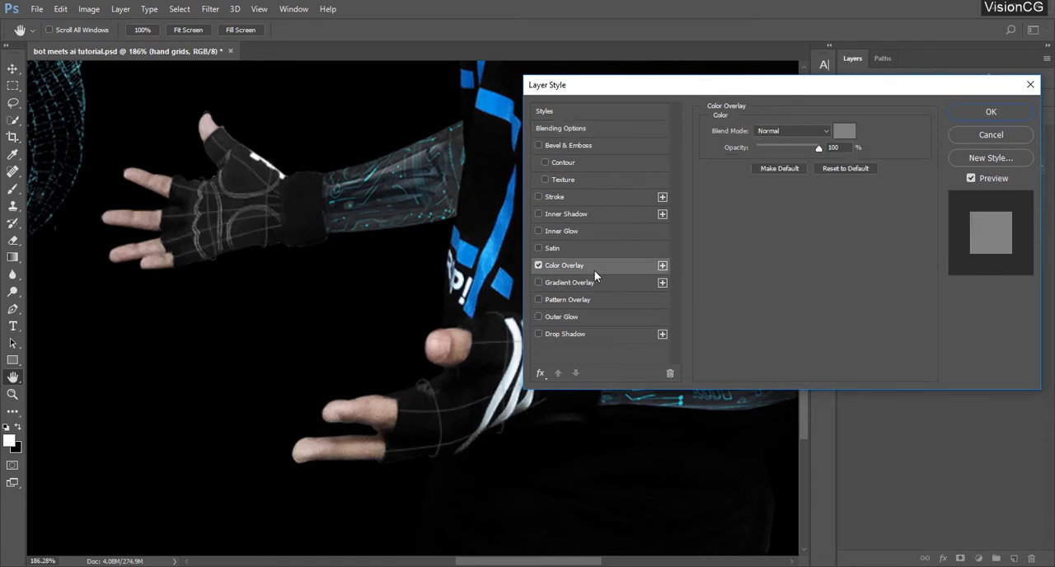
left_click(846, 132)
type("4")
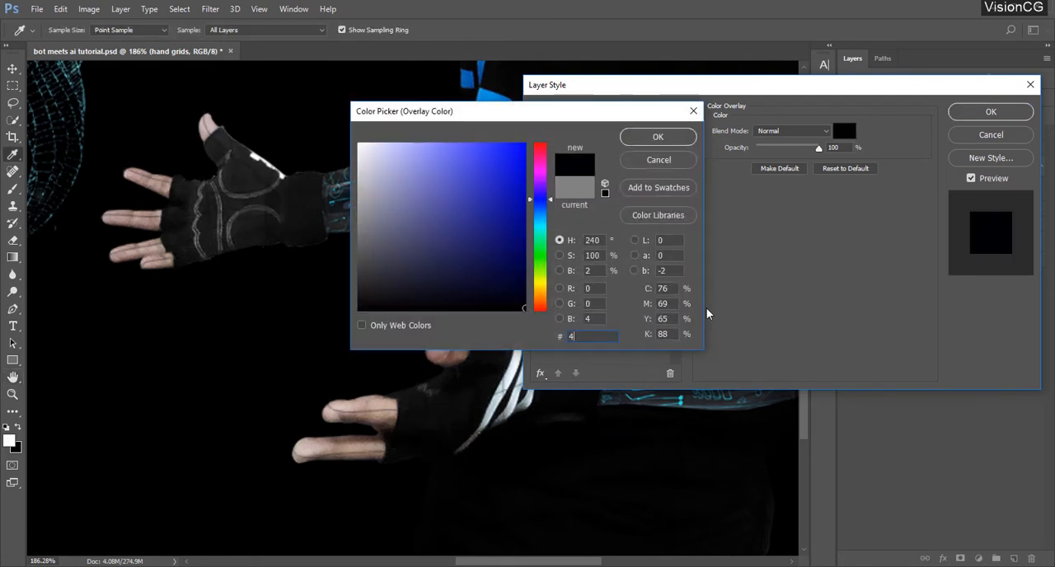
type("3ffff")
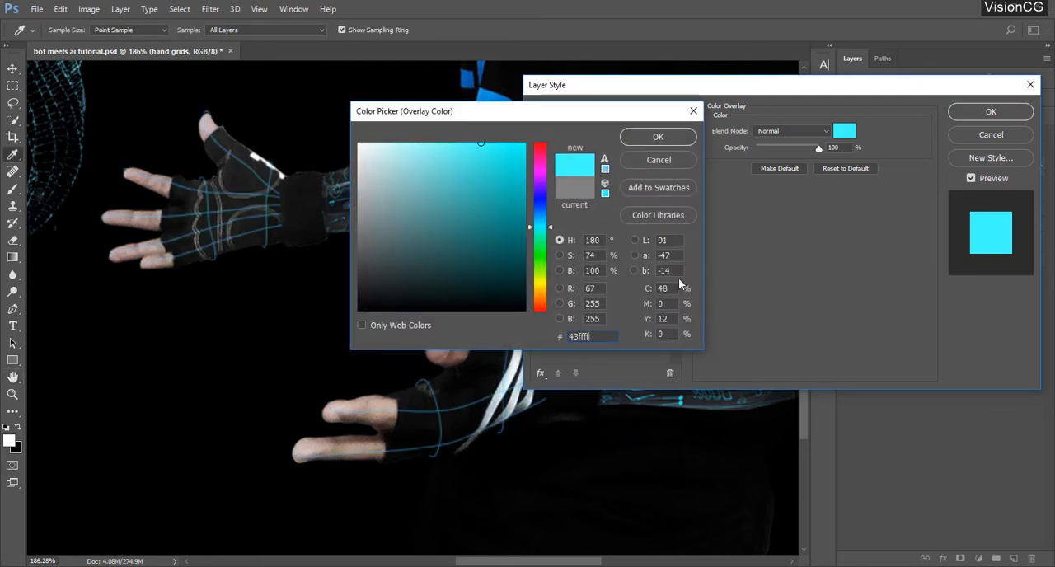
left_click(651, 137)
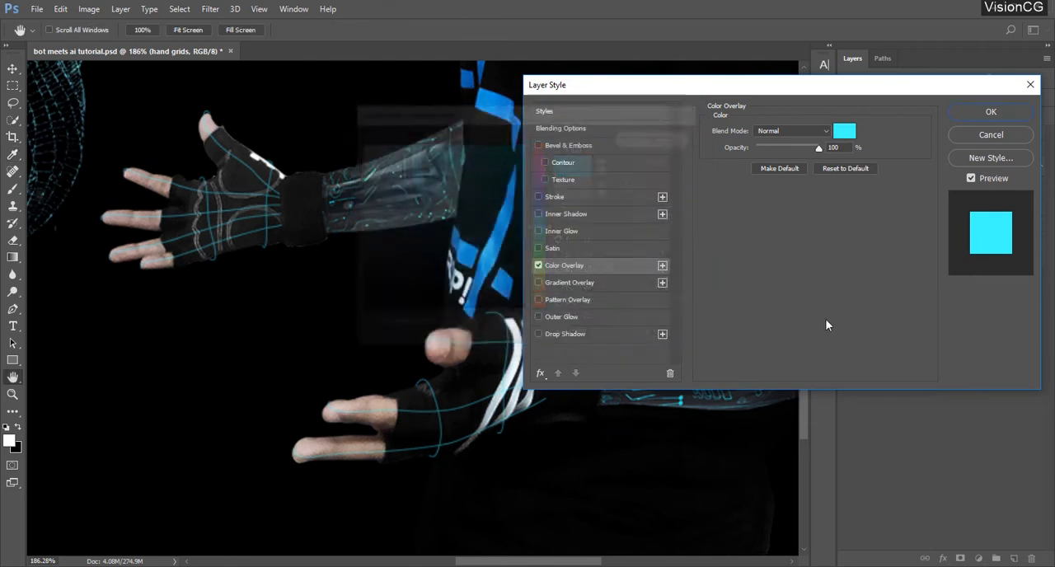
Add an Outer Glow to the hand grids layer with the color #c3ffec
left_click(584, 316)
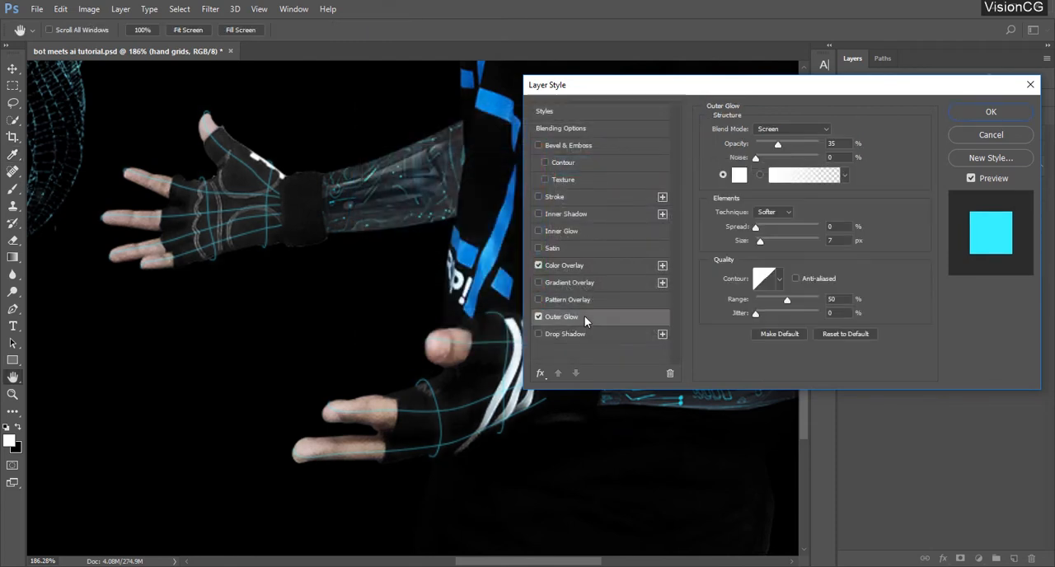
left_click(738, 176)
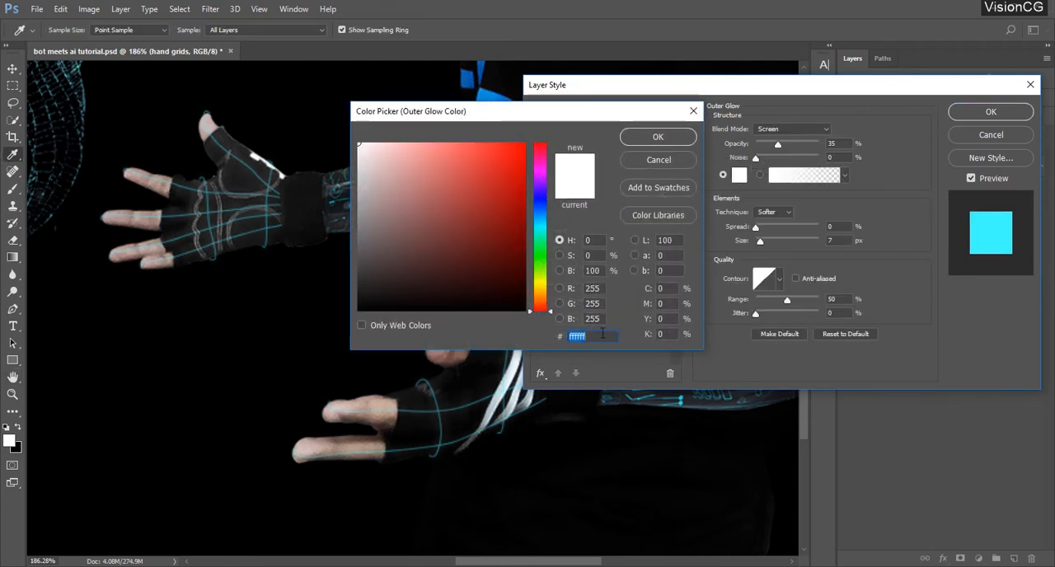
type("c3ffe")
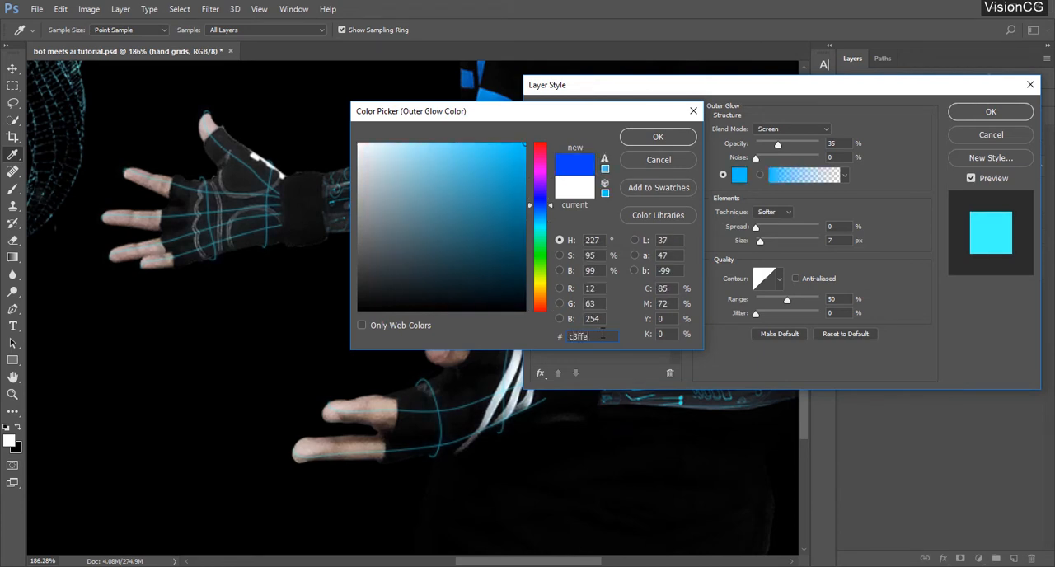
type("c")
left_click(655, 134)
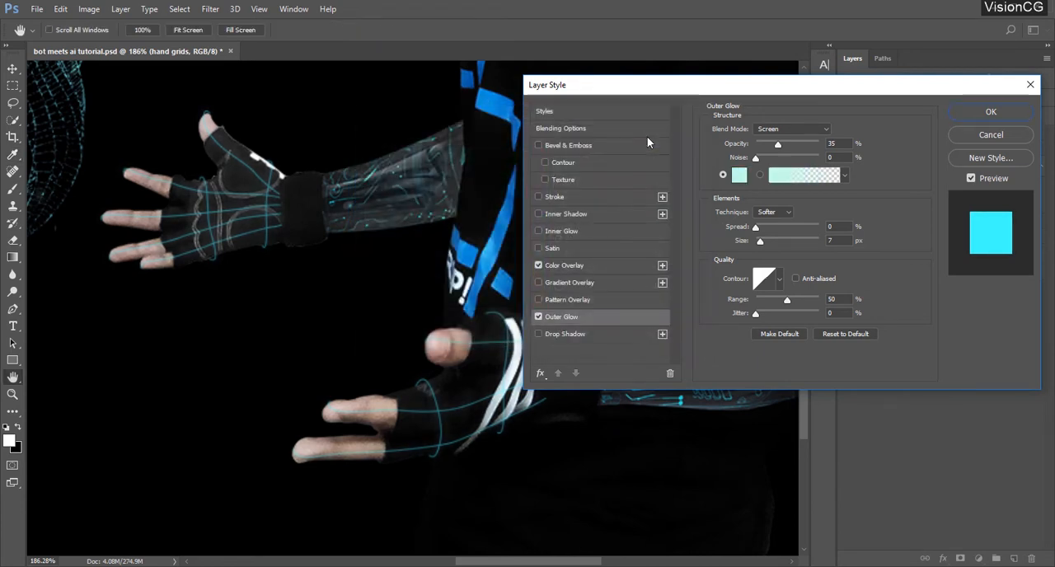
Set the outer glow to Linear Dodge (Add), 75% opacity, 15% spread and 0 px size, and apply the layer style
left_click(761, 132)
left_click(779, 234)
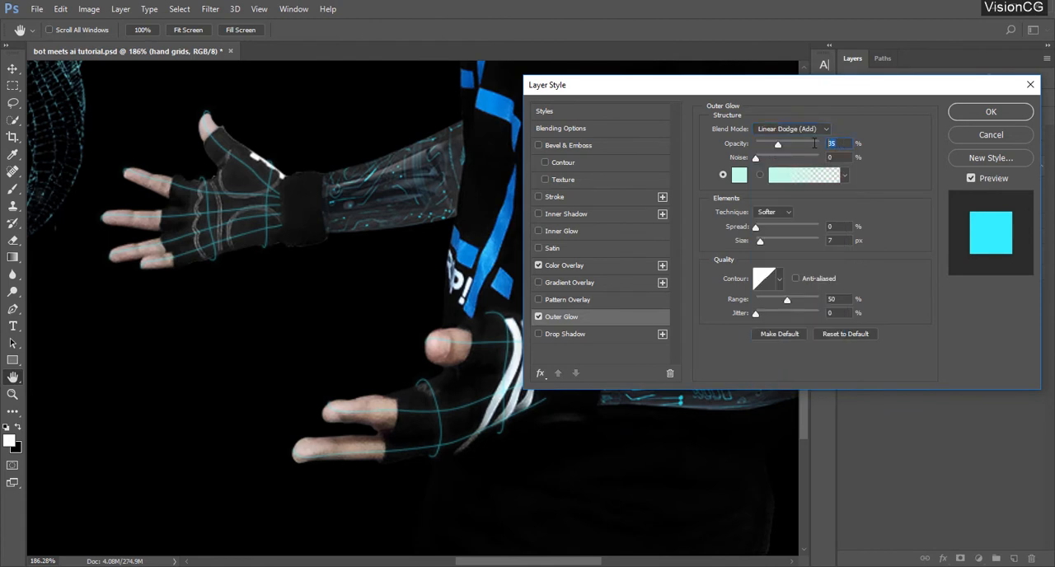
type("75")
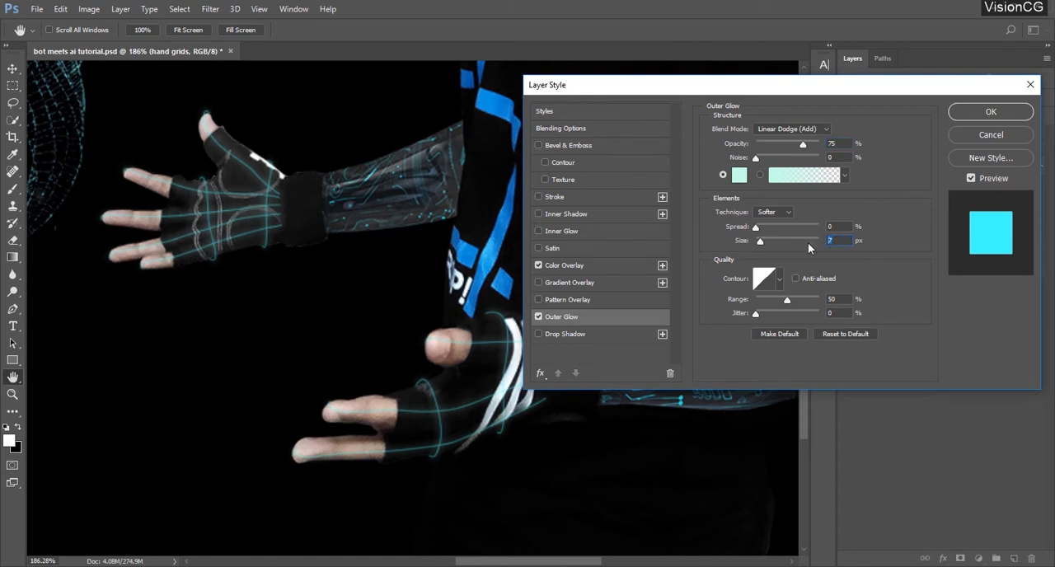
left_click_drag(835, 227, 826, 226)
type("15")
type("0")
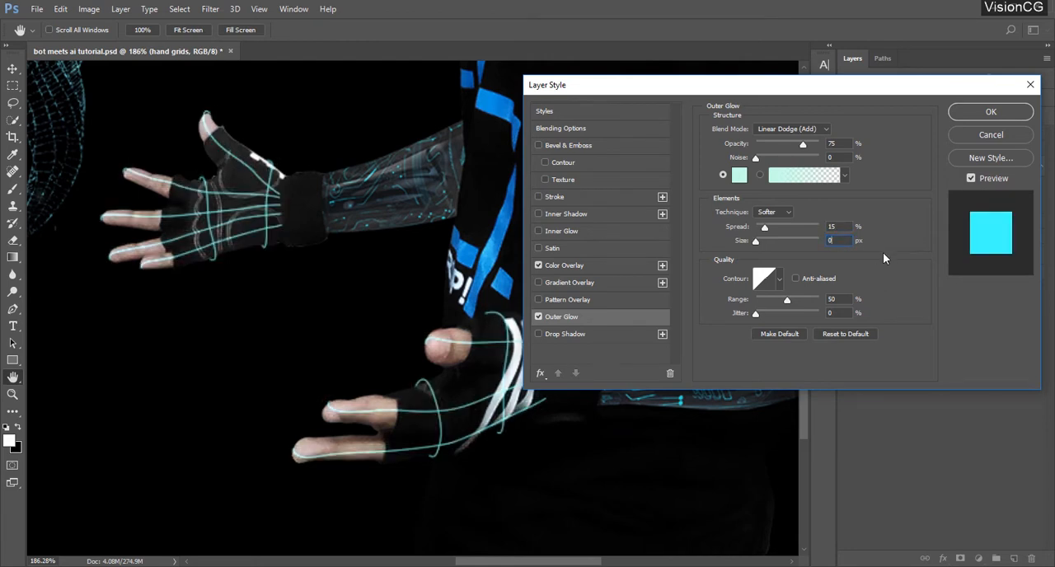
left_click(969, 111)
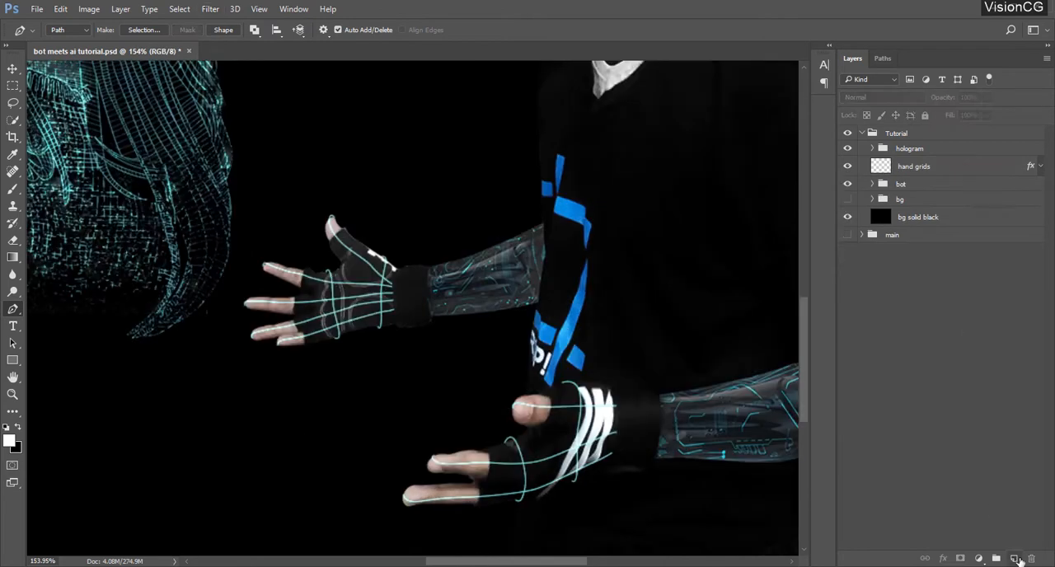
Add a new layer above hand grids, try a brush stroke and undo it, and set the brush opacity to 25%
key("ctrl+shift+alt+n")
key("b")
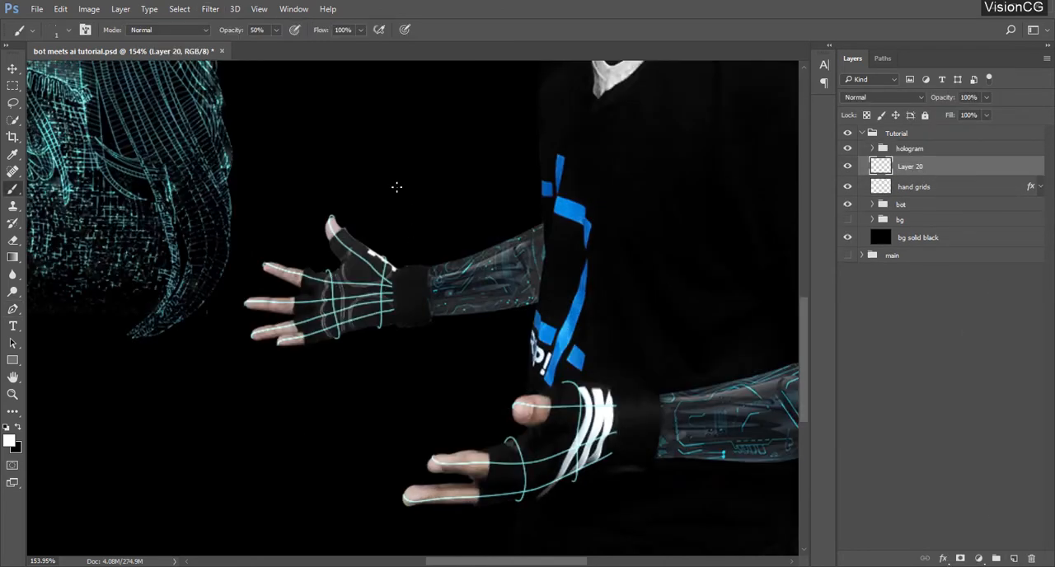
mouse_move(408, 192)
left_mouse_down()
mouse_move(433, 249)
mouse_move(467, 193)
left_mouse_up()
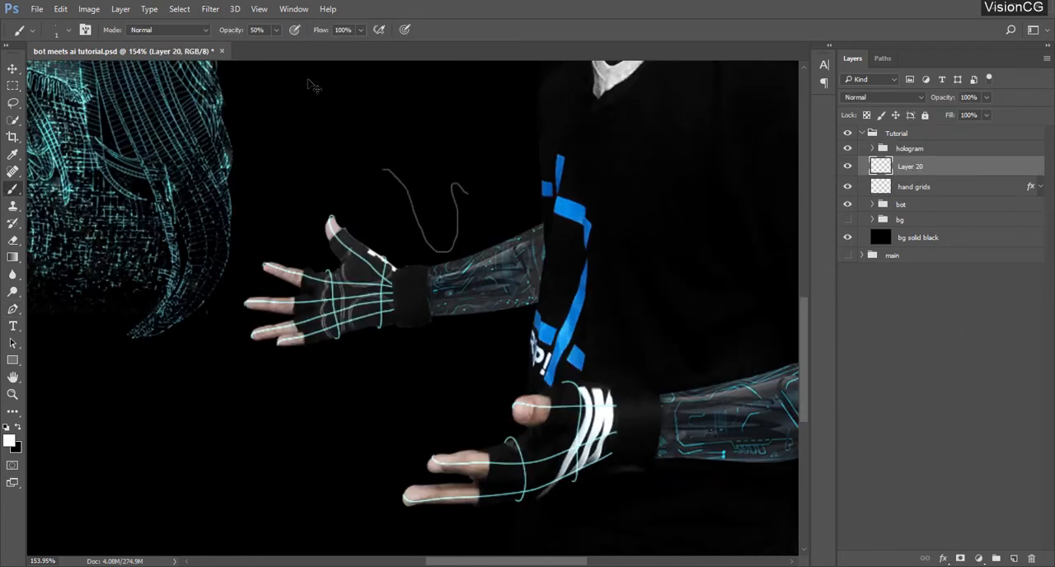
key("ctrl+z")
left_click(258, 30)
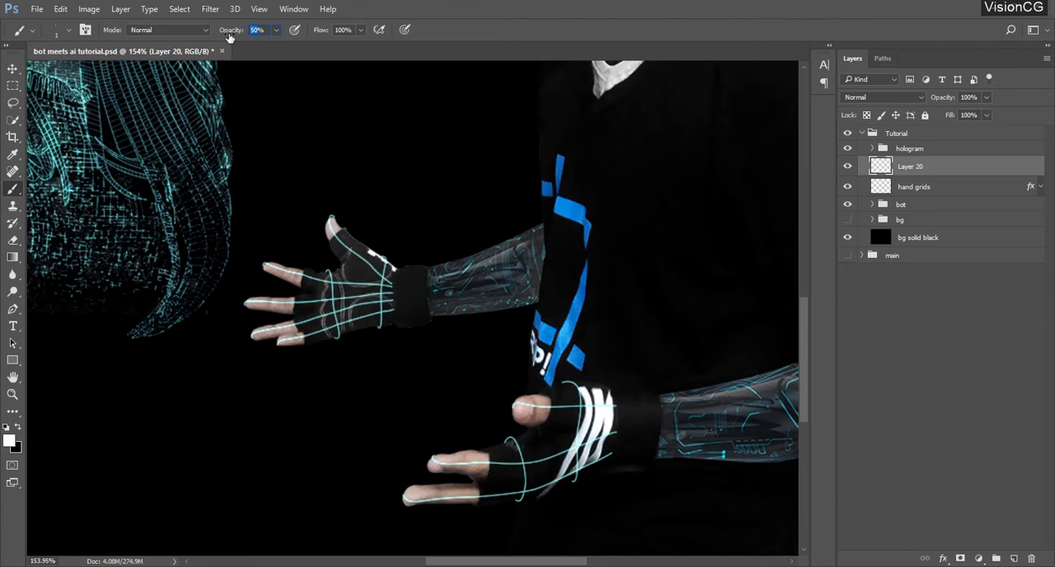
Draw a thin straight white line from the hologram's hair beside the face to the upper hand's thumb tip
scroll(322, 220, "down", 2)
left_click_drag(322, 220, 380, 423)
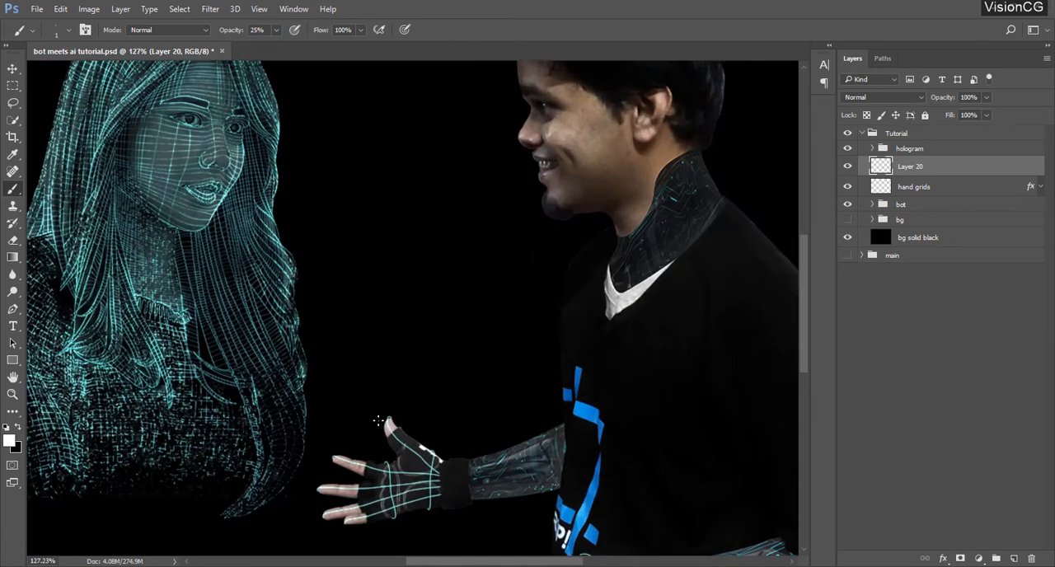
left_click_drag(415, 387, 422, 401)
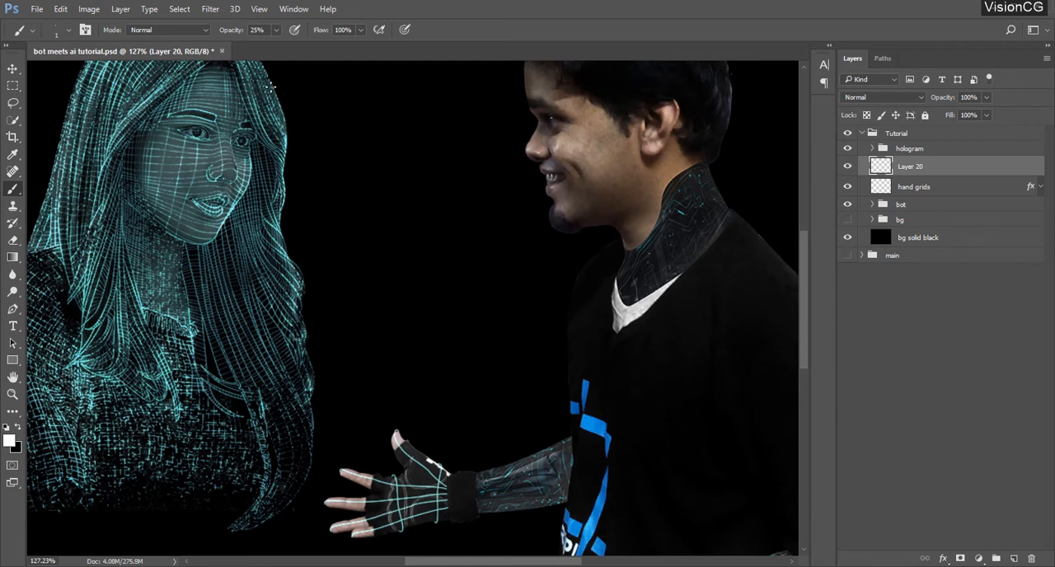
left_click(395, 430, "shift")
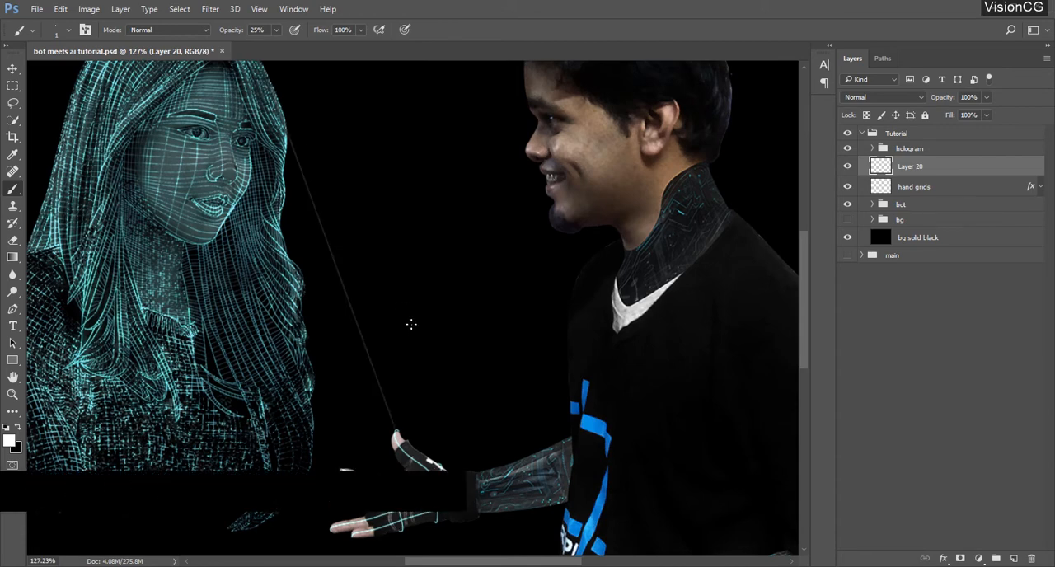
Draw thin straight white lines from the hologram's hair and body to the remaining fingertips of the upper hand
mouse_move(427, 357)
left_mouse_down()
mouse_move(483, 276)
mouse_move(370, 388)
left_mouse_up()
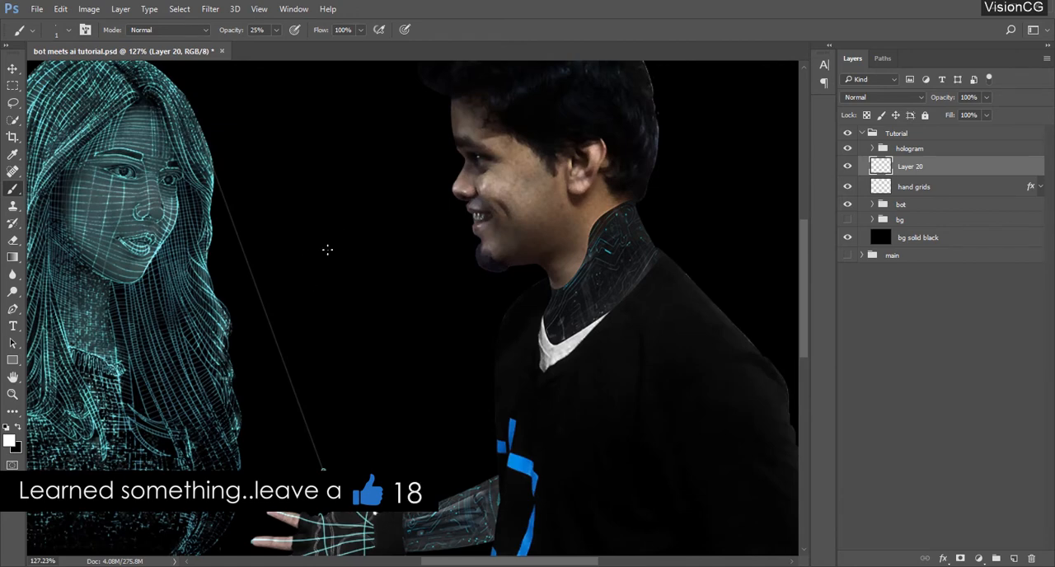
left_click_drag(298, 429, 363, 358)
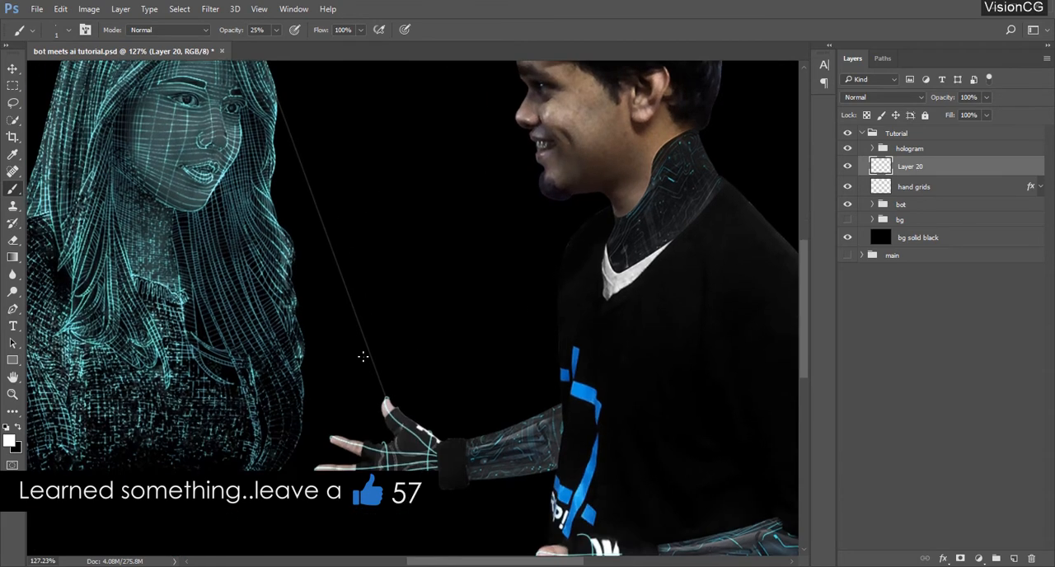
scroll(354, 464, "up", 1)
scroll(354, 463, "up", 1)
left_click_drag(353, 463, 381, 442)
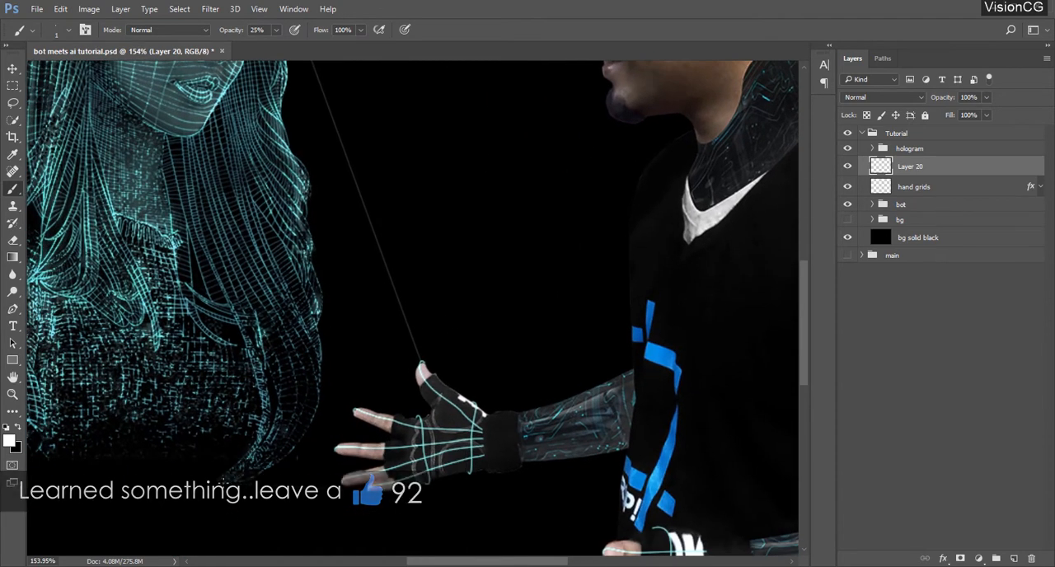
left_click(356, 407)
left_click(274, 142, "shift")
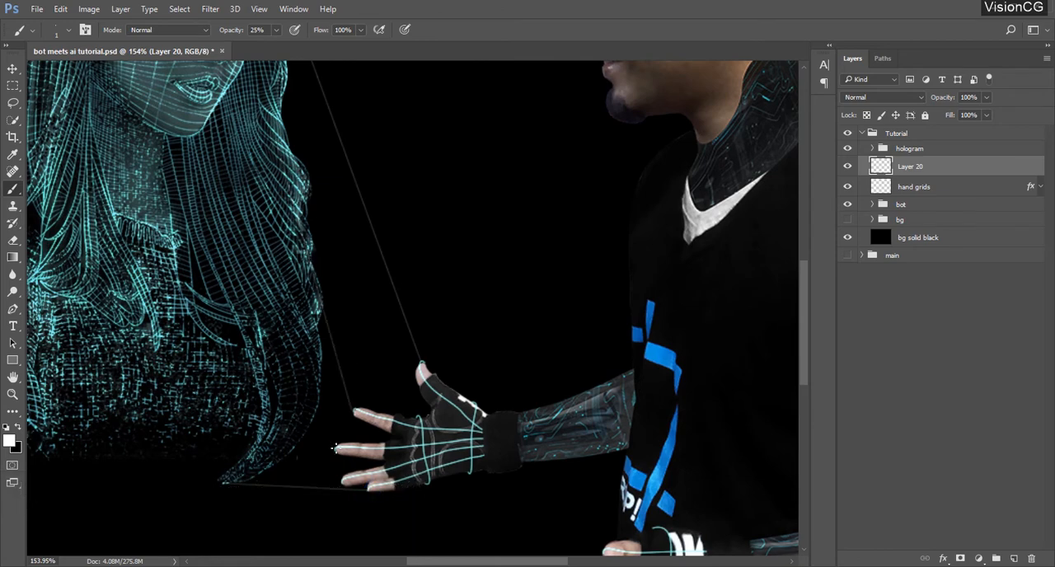
left_click(247, 270)
left_click(333, 446, "shift")
Rename the layer holding the upper hand's lines as right hand rays
key("ctrl+0")
double_click(910, 165)
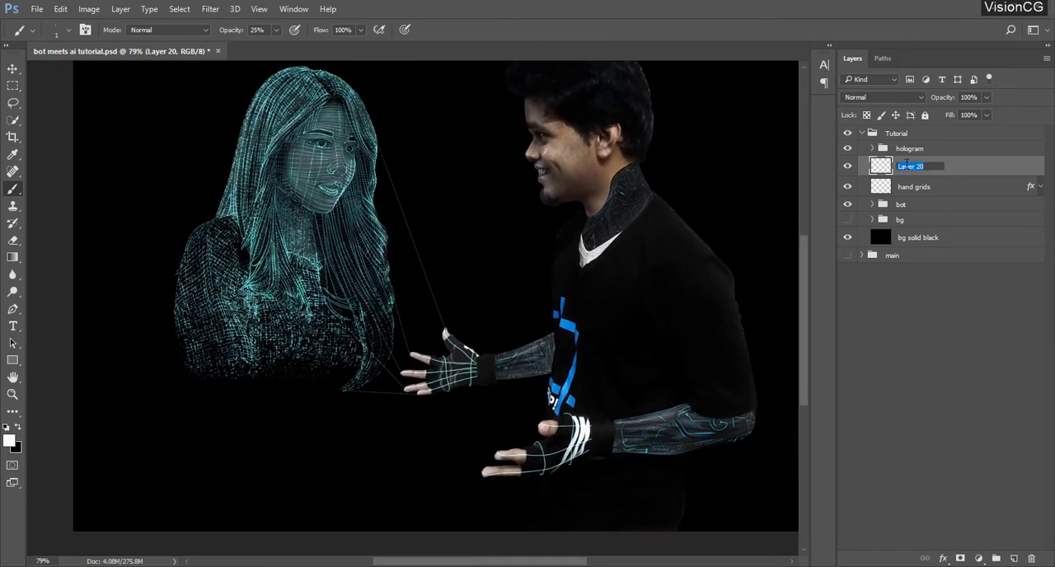
type("d")
type("ight hand rays")
key("Return")
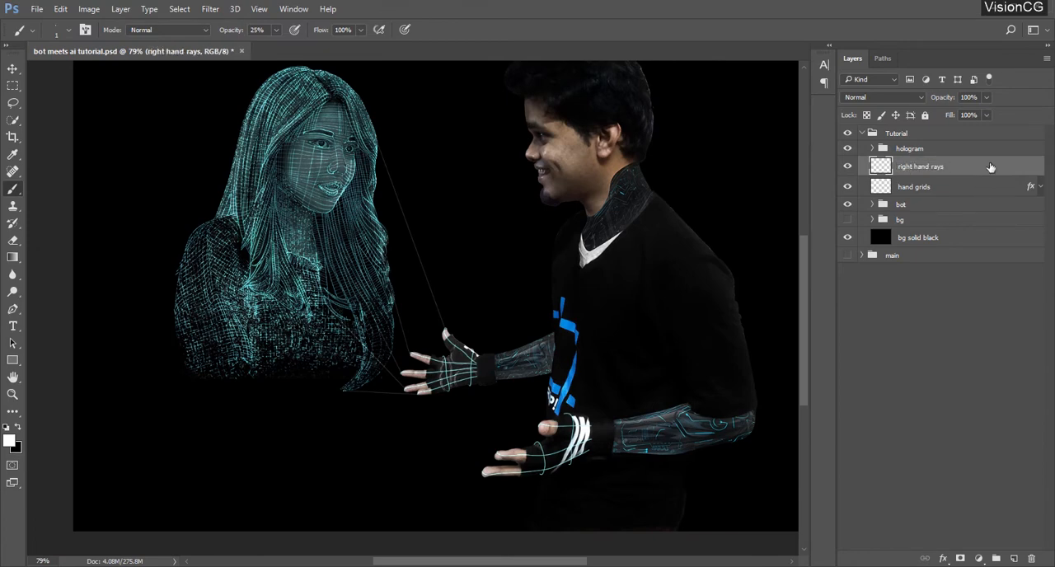
Set the right hand rays layer's fill opacity to 0% and its blend mode to Screen in the layer style settings
double_click(990, 168)
left_click_drag(830, 177, 763, 178)
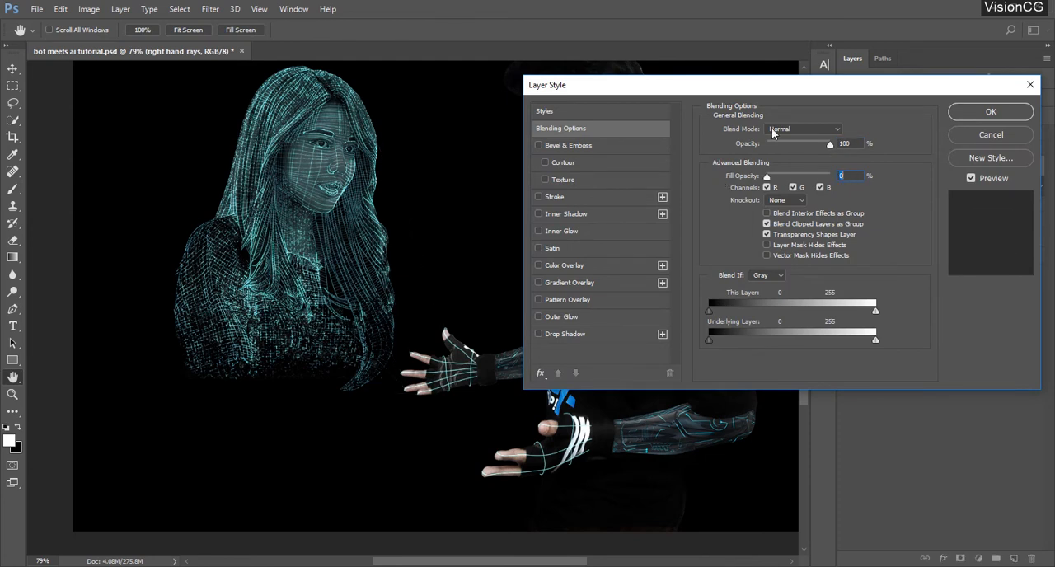
left_click_drag(798, 85, 724, 133)
left_click(738, 177)
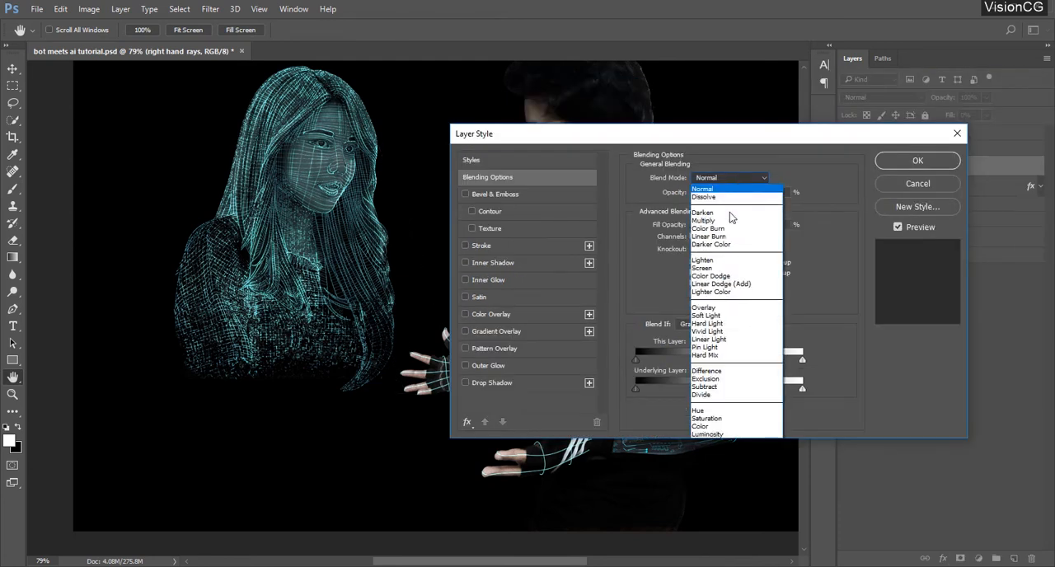
left_click(715, 271)
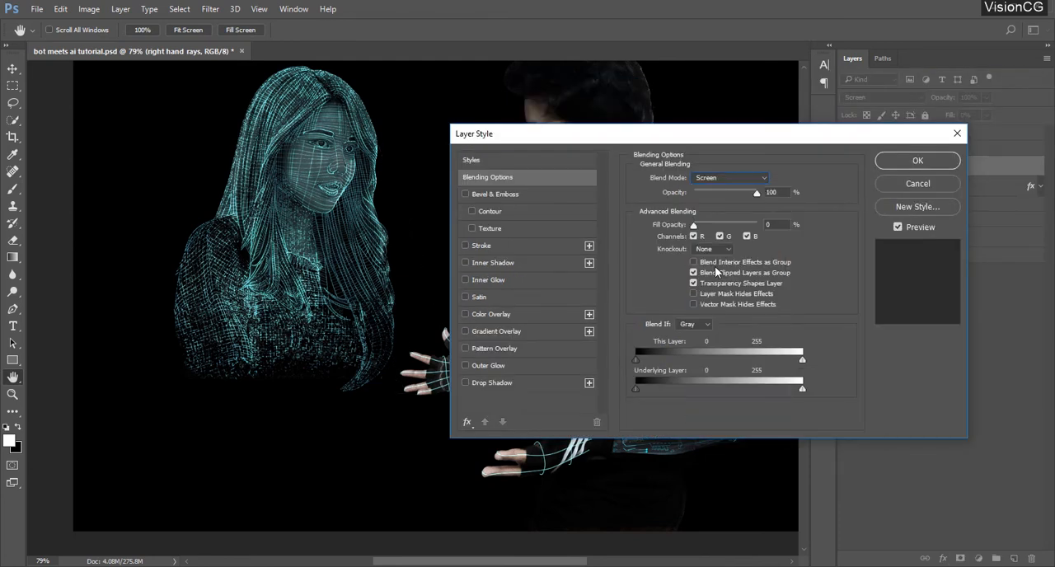
Add an Outer Glow to the right hand rays layer with its range set to 35%, and apply the layer style
left_click(495, 365)
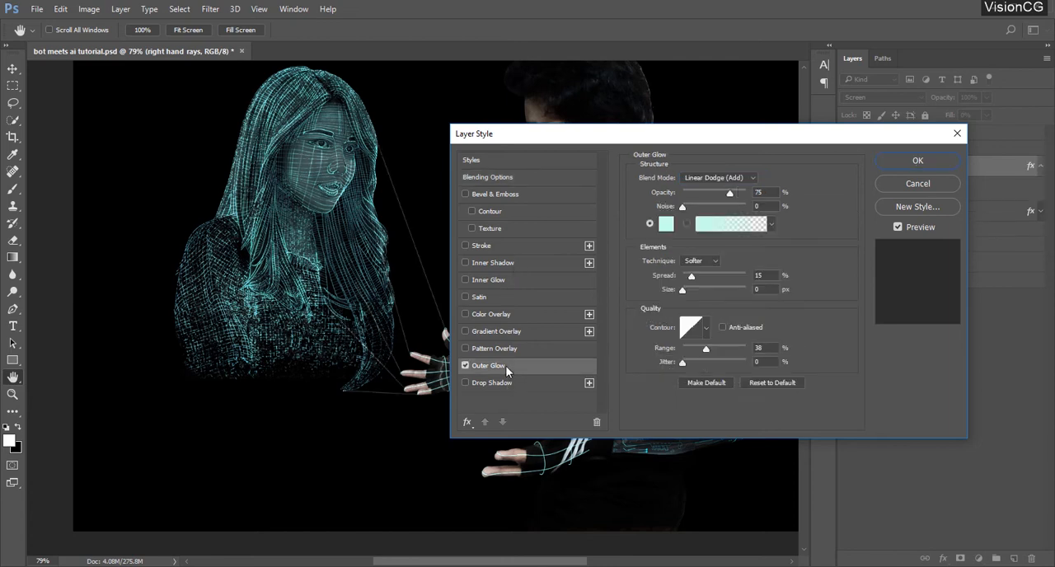
left_click(666, 223)
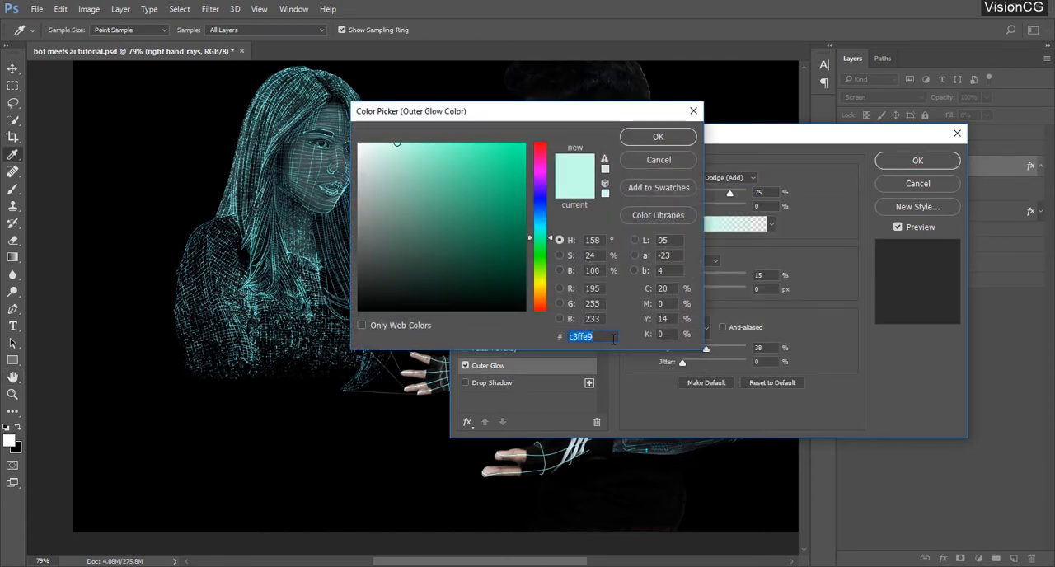
left_click(635, 161)
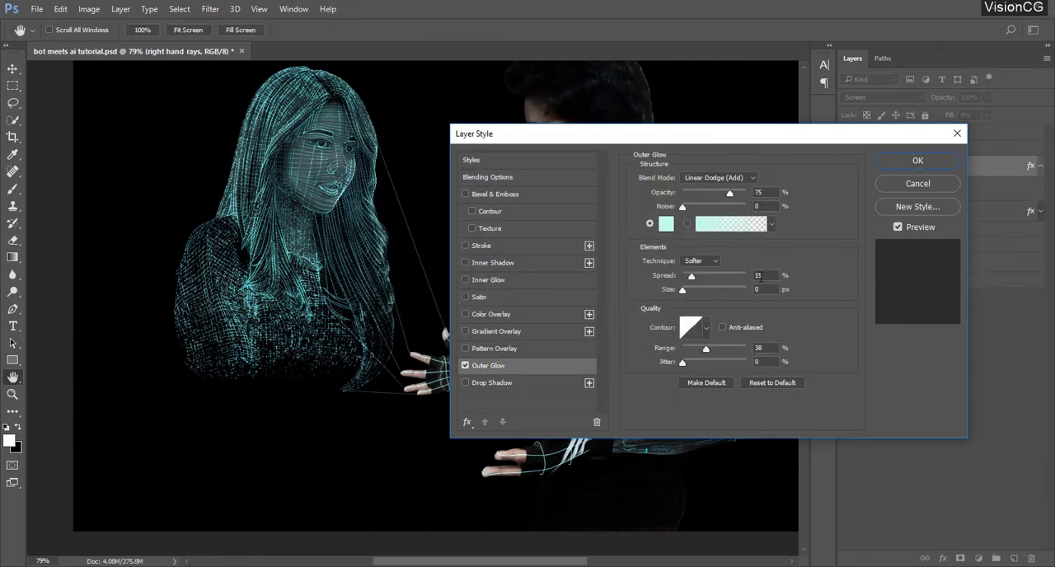
left_click(763, 348)
key("Down")
key("Down")
key("Down")
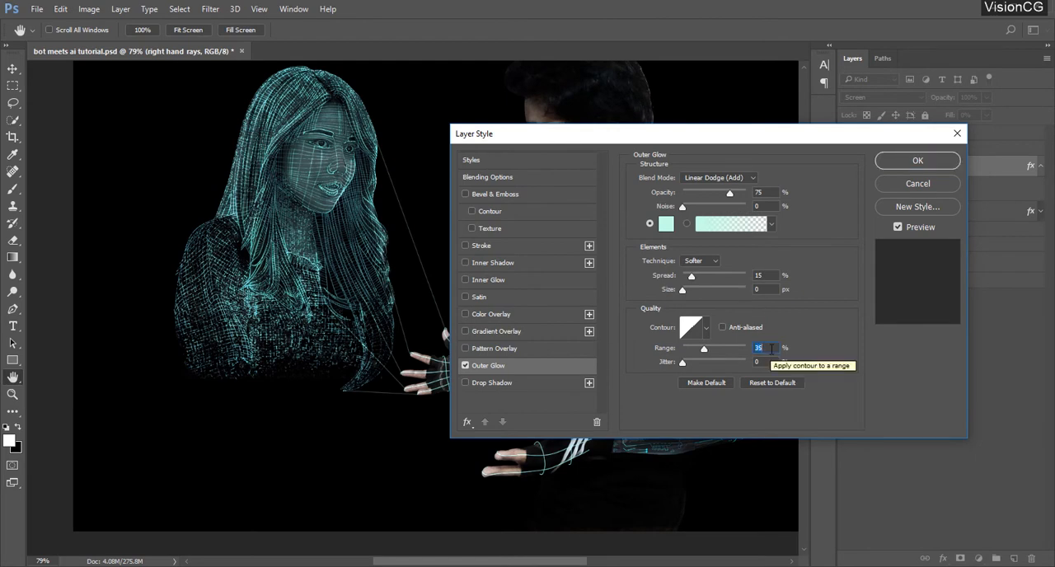
left_click(917, 160)
Duplicate the right hand rays layer twice and rename the uppermost copy as left hand rays
left_click(1041, 165)
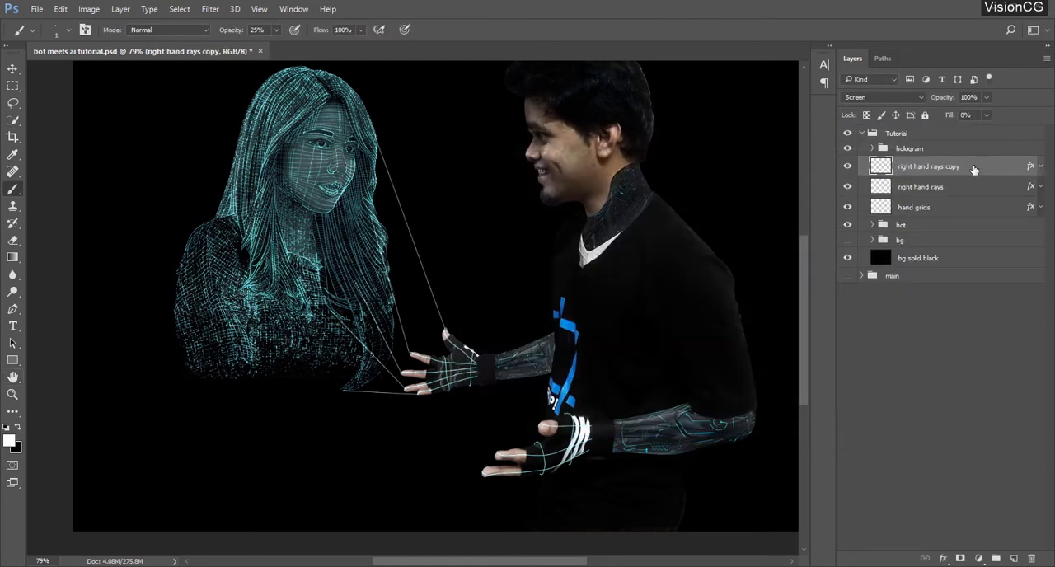
key("ctrl+0")
key("ctrl+j")
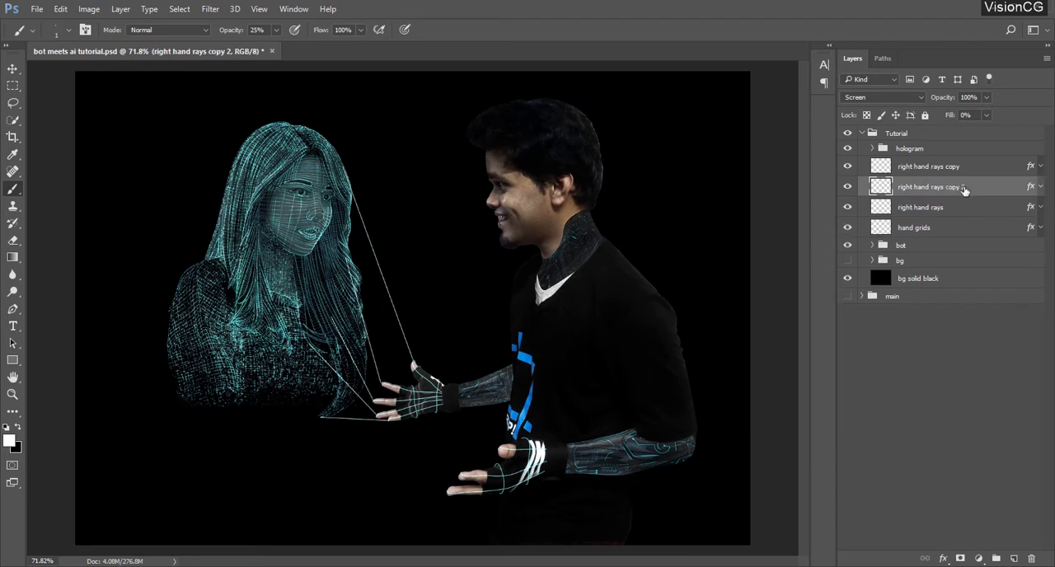
double_click(952, 167)
type("left hand rays")
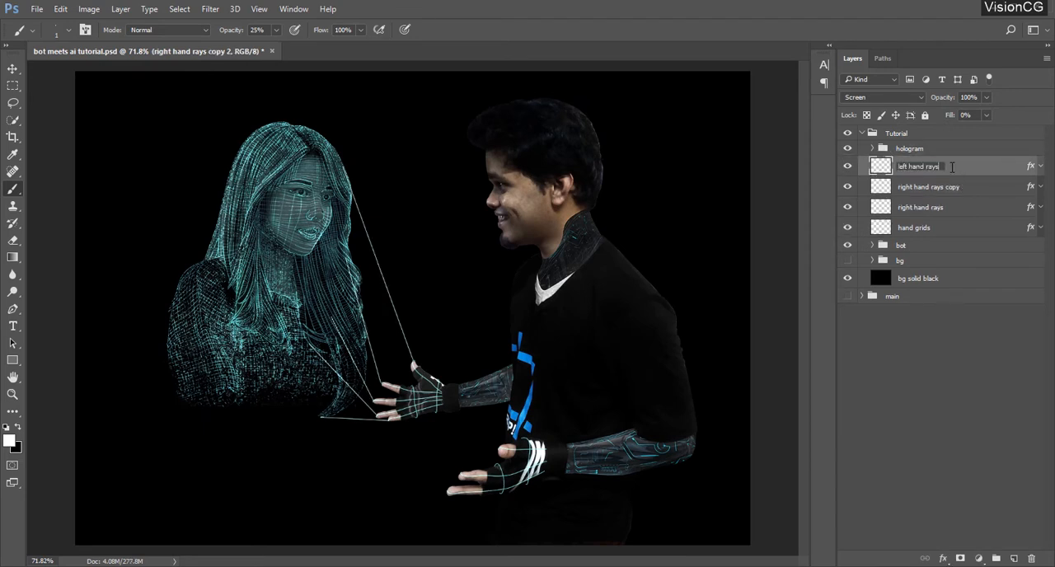
key("Return")
Clear all content from the left hand rays layer, hiding both right hand rays layers meanwhile and showing them again
left_click_drag(847, 186, 847, 207)
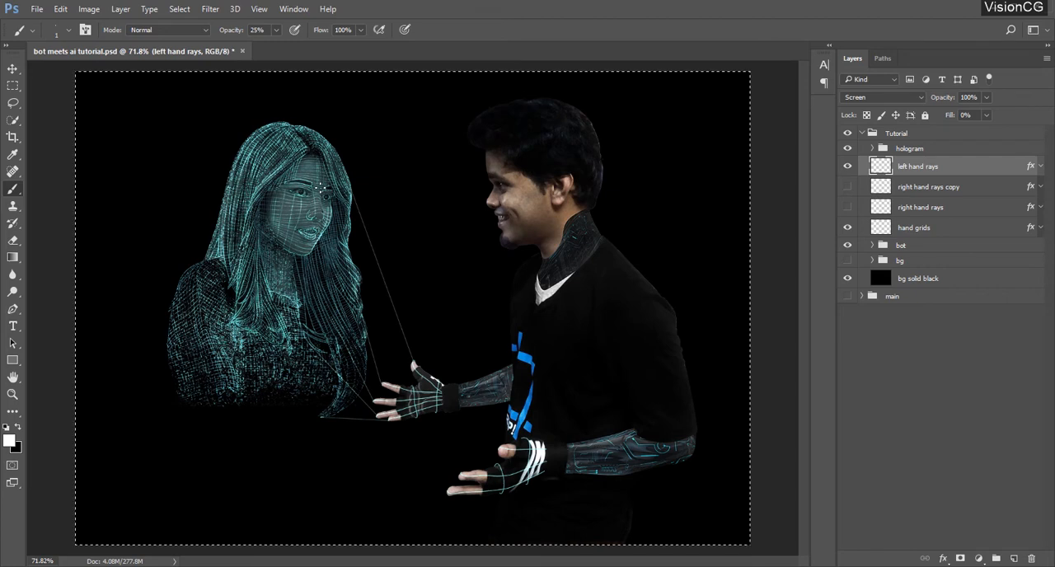
key("Delete")
key("ctrl+d")
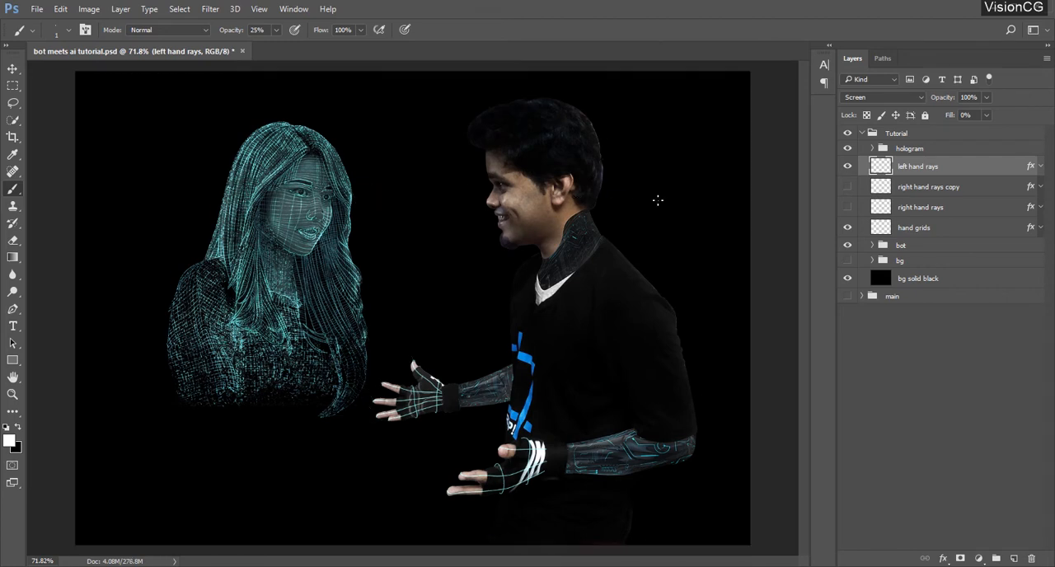
left_click_drag(848, 187, 848, 207)
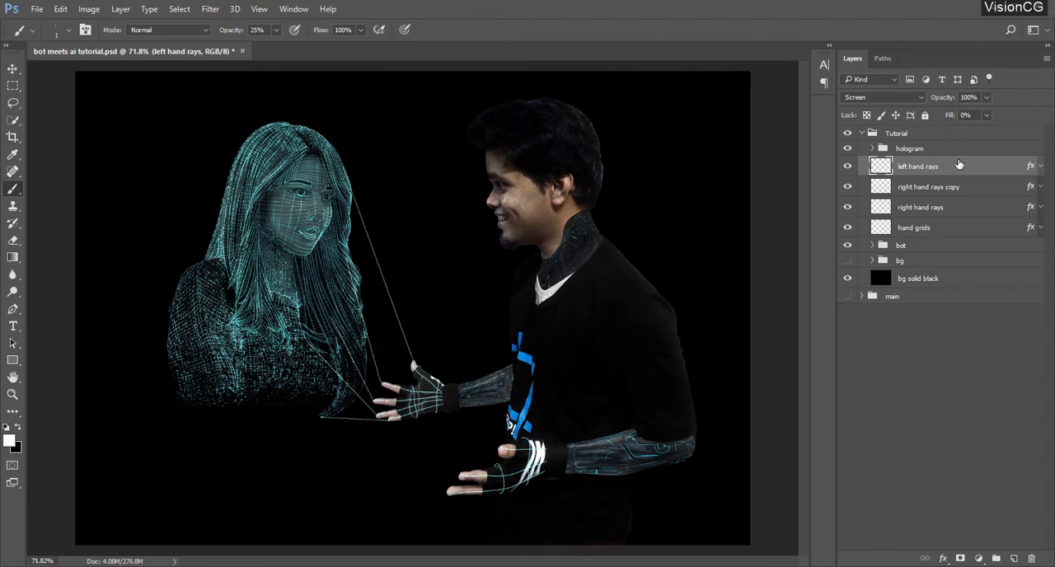
Draw thin straight lines on the left hand rays layer from the lower hand's thumb and two fingertips to the hologram's shoulder and arm
scroll(303, 459, "up", 5)
scroll(384, 452, "down", 2)
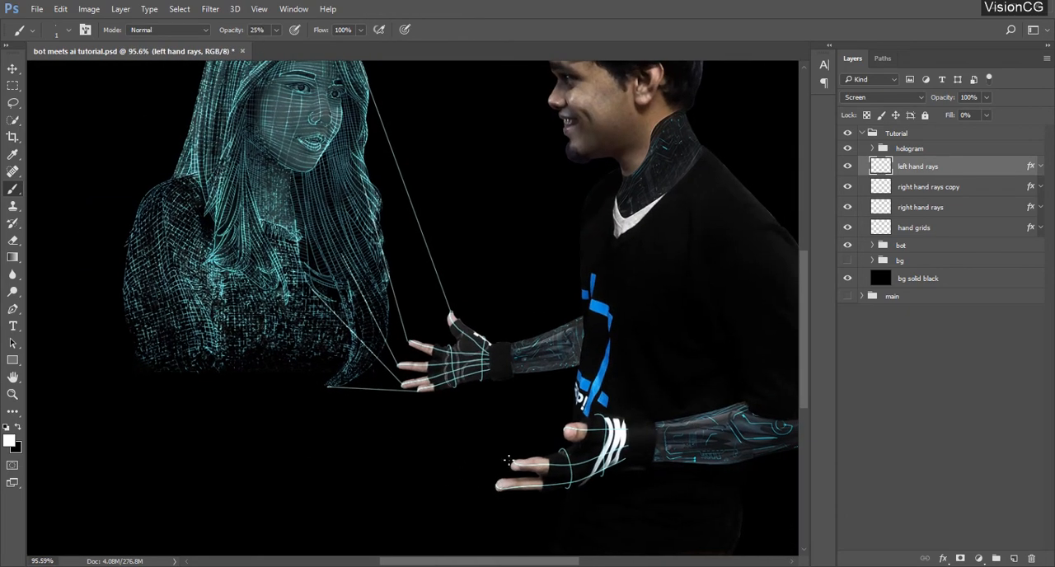
left_click(137, 353, "shift")
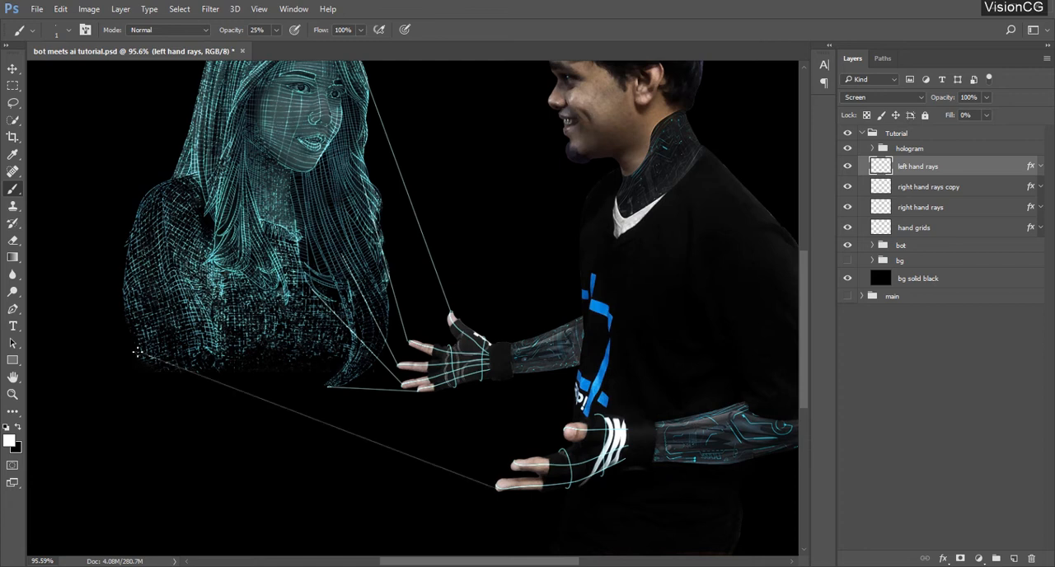
left_click(165, 230, "shift")
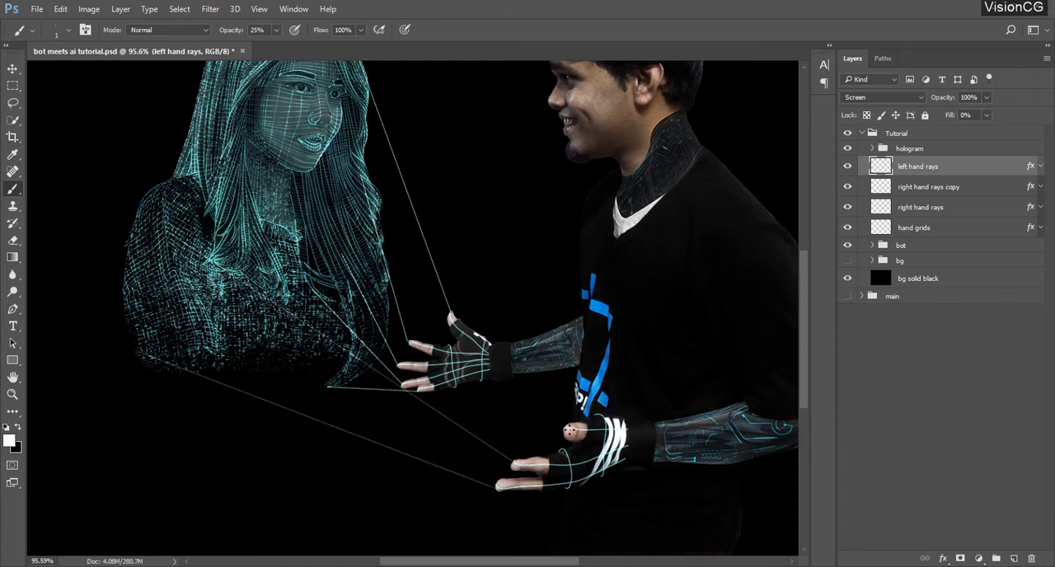
left_click(218, 198, "shift")
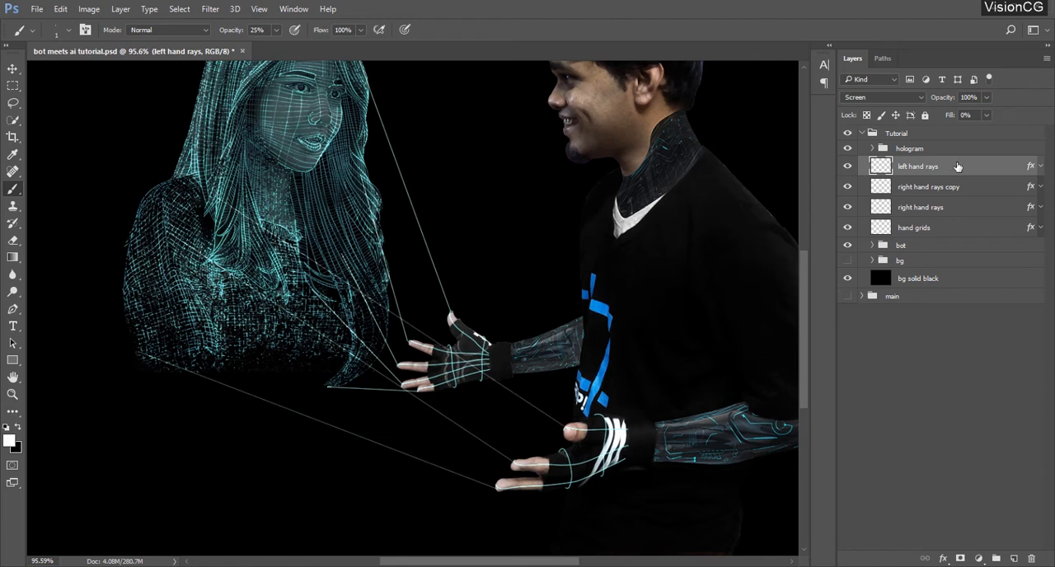
Duplicate the left hand rays layer to strengthen its lines, and hide both left hand rays layers
left_click(939, 188)
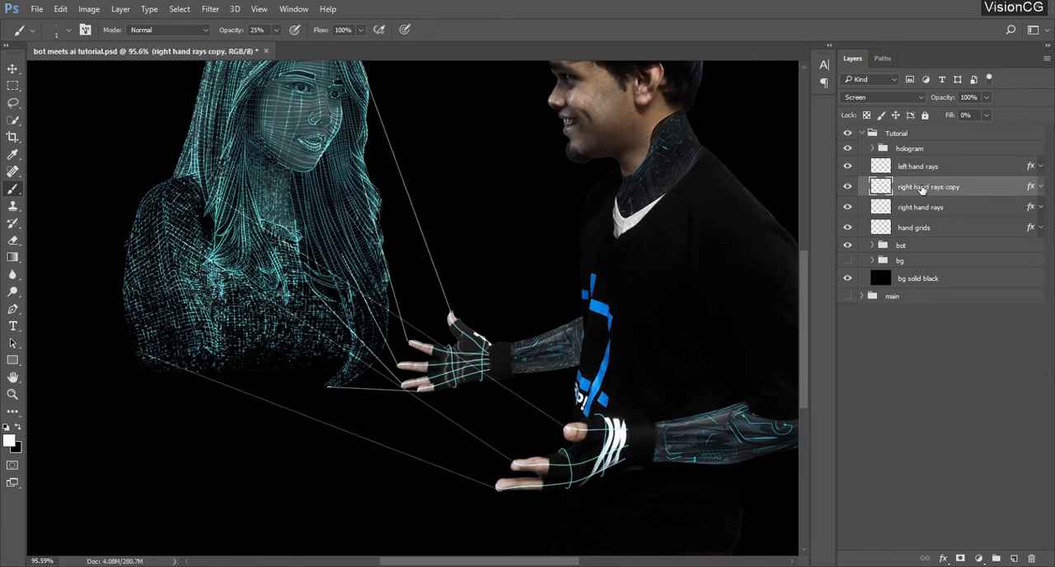
left_click(942, 171)
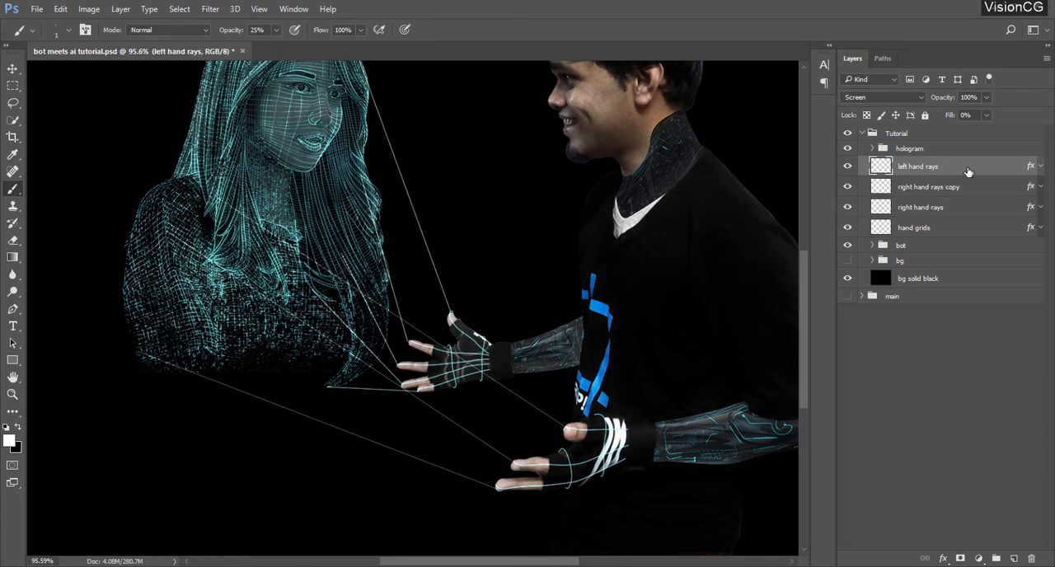
key("ctrl+j")
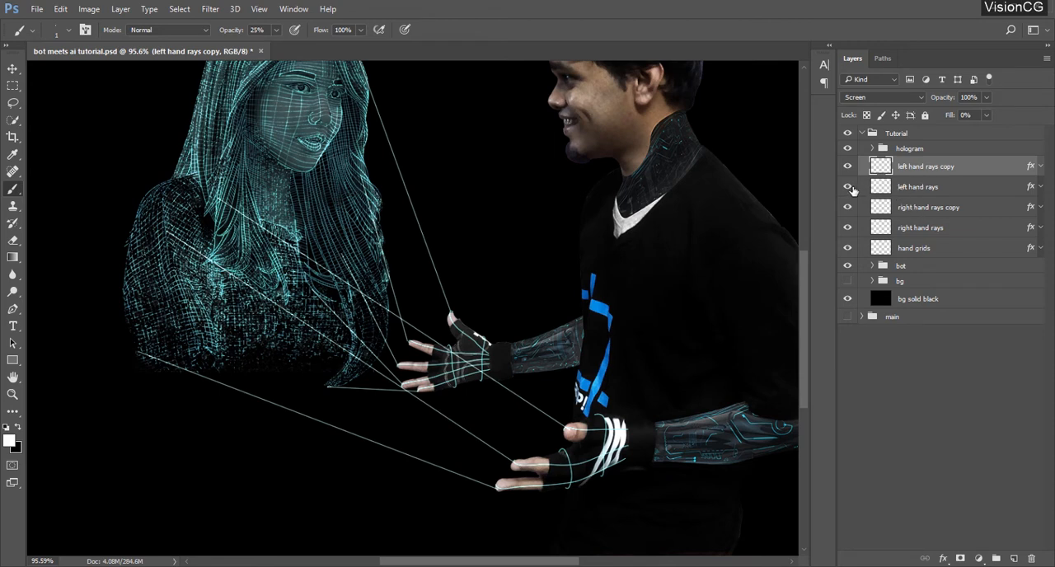
left_click_drag(847, 166, 850, 228)
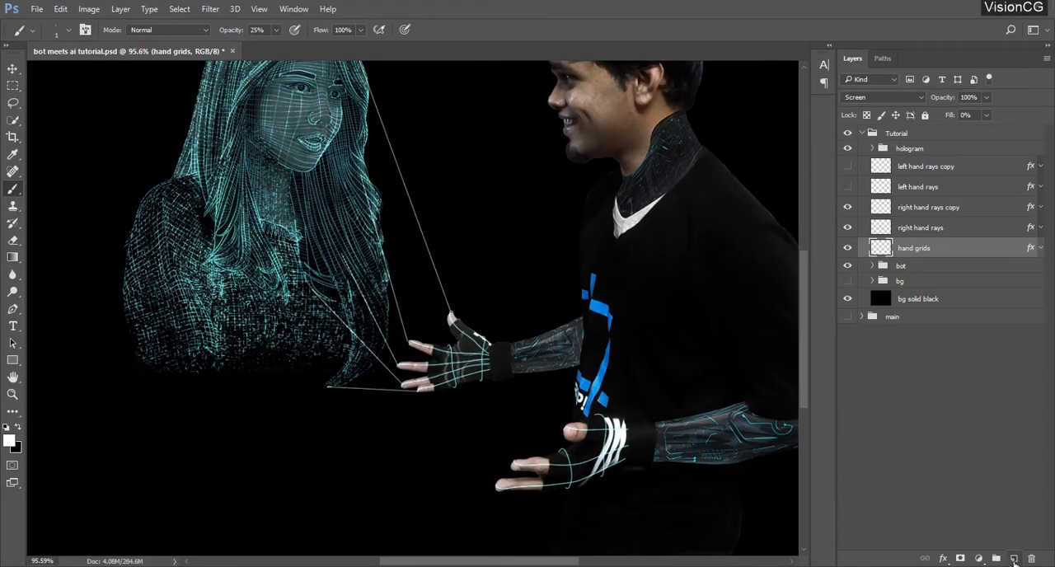
Add a new layer above hand grids and name it righthand ray fill
left_click(1014, 559)
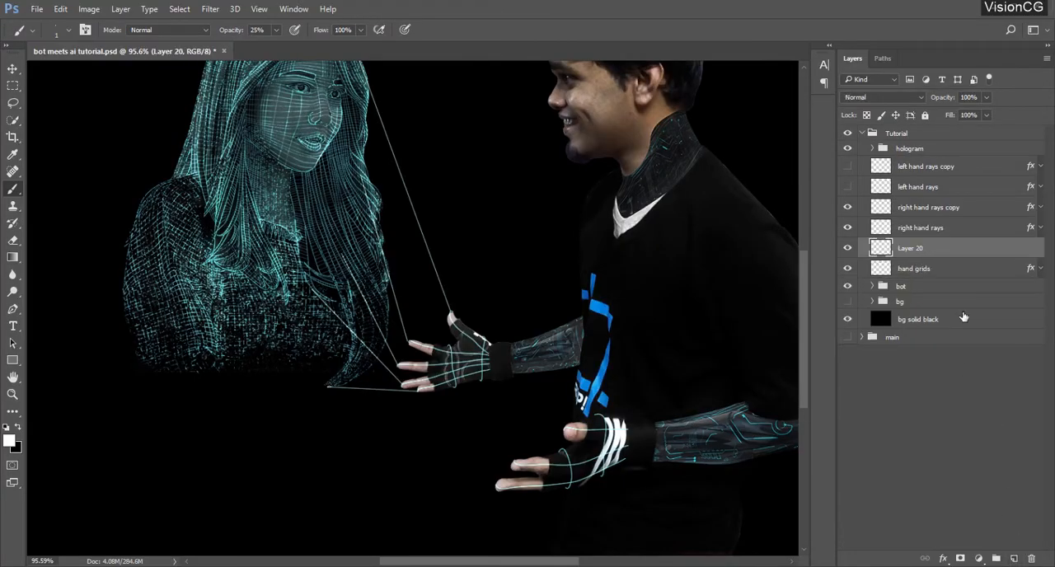
double_click(905, 248)
type("righthand ray fill")
key("Return")
Outline the area between the hologram's face, the rays and the upper hand with the Polygonal Lasso, fill it with white and deselect
scroll(493, 244, "up", 3)
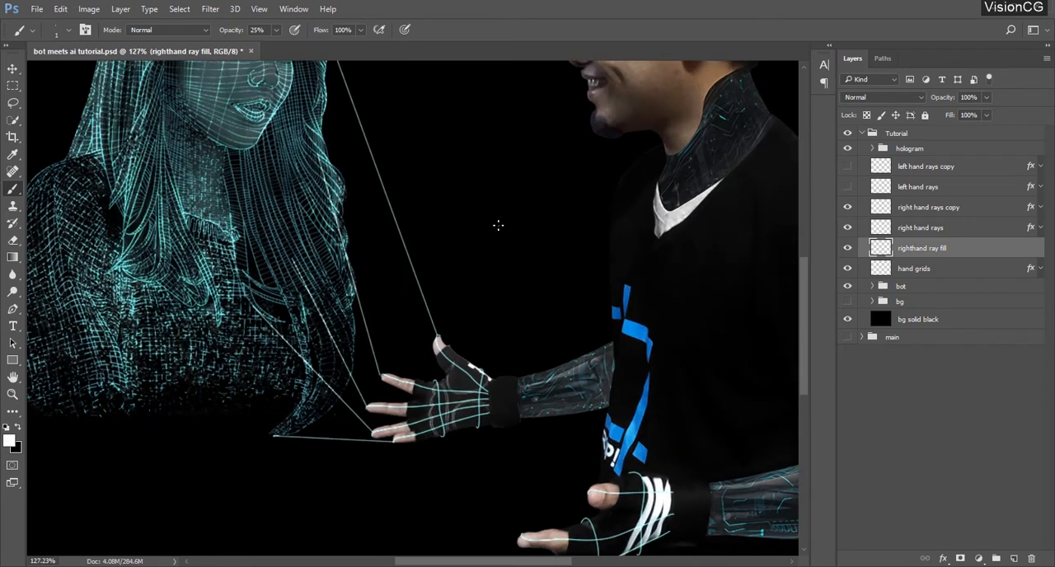
scroll(499, 226, "up", 3)
left_click_drag(12, 102, 62, 113)
left_click(263, 98)
left_click(316, 98)
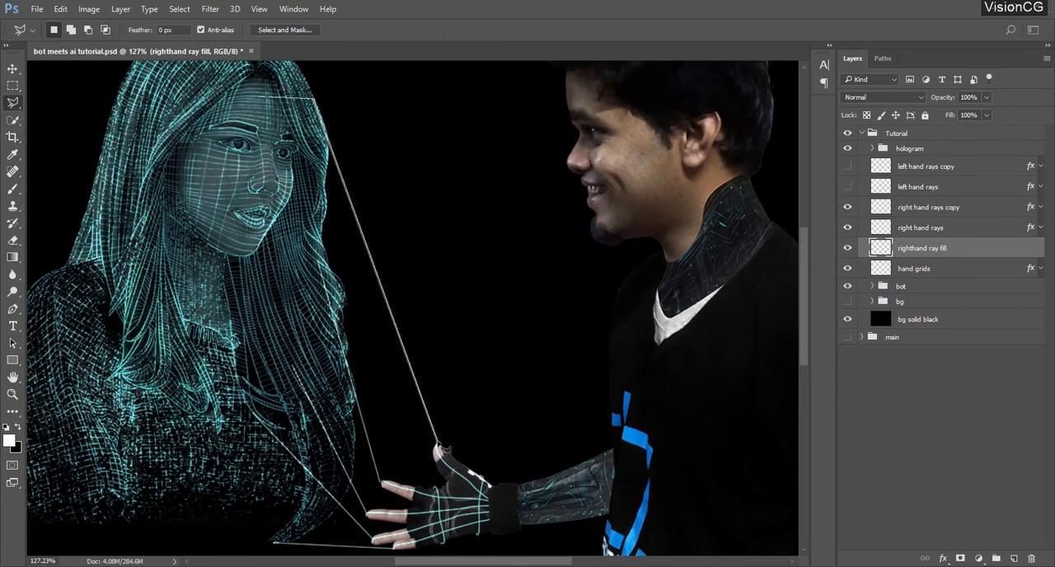
left_click(451, 454)
left_click(482, 477)
left_click(478, 536)
left_click(445, 544)
left_click(416, 548)
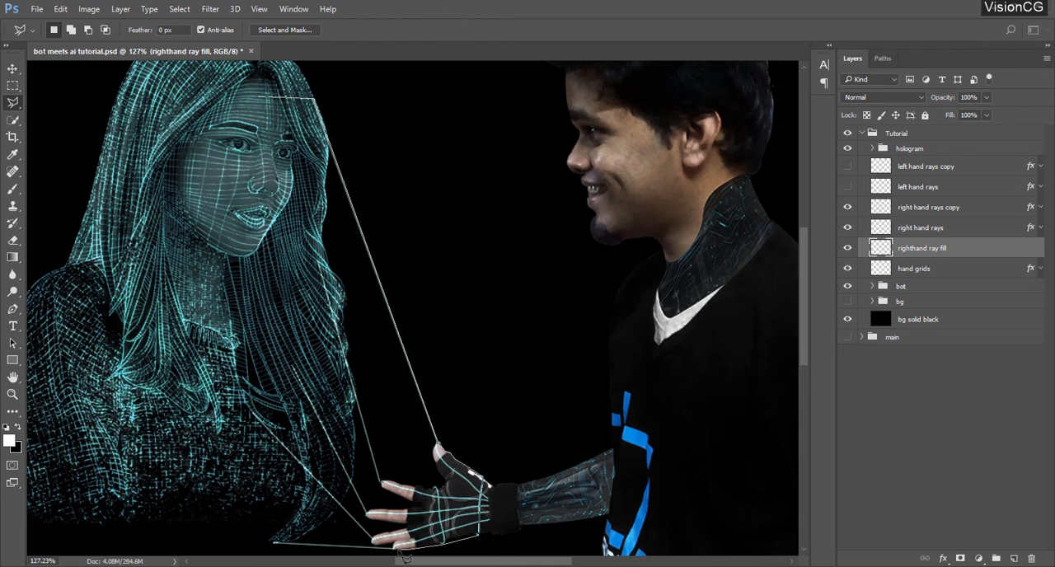
left_click(393, 548)
left_click(273, 544)
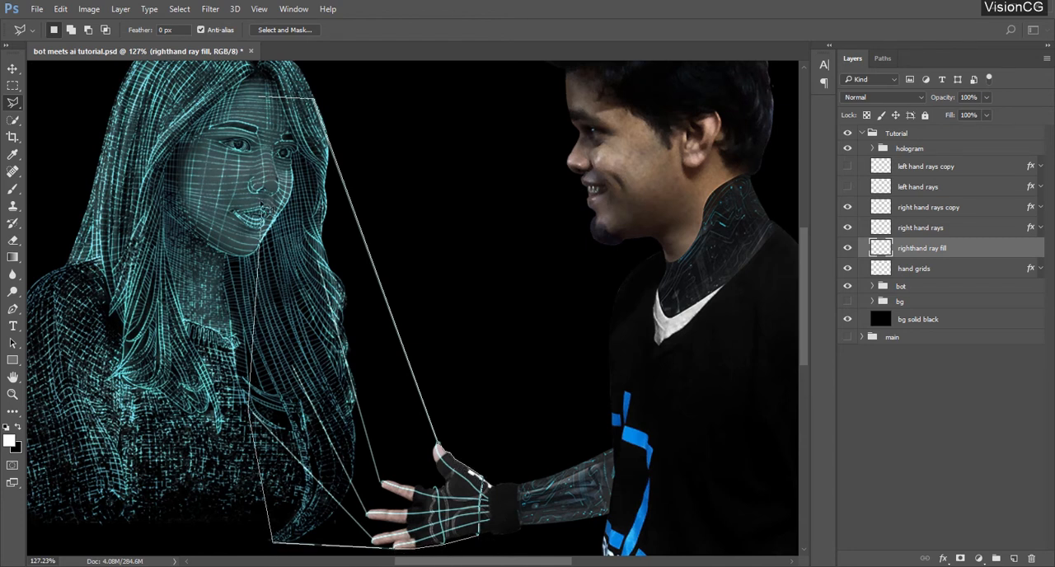
left_click(234, 160)
left_click(259, 97)
key("alt+BackSpace")
key("ctrl+d")
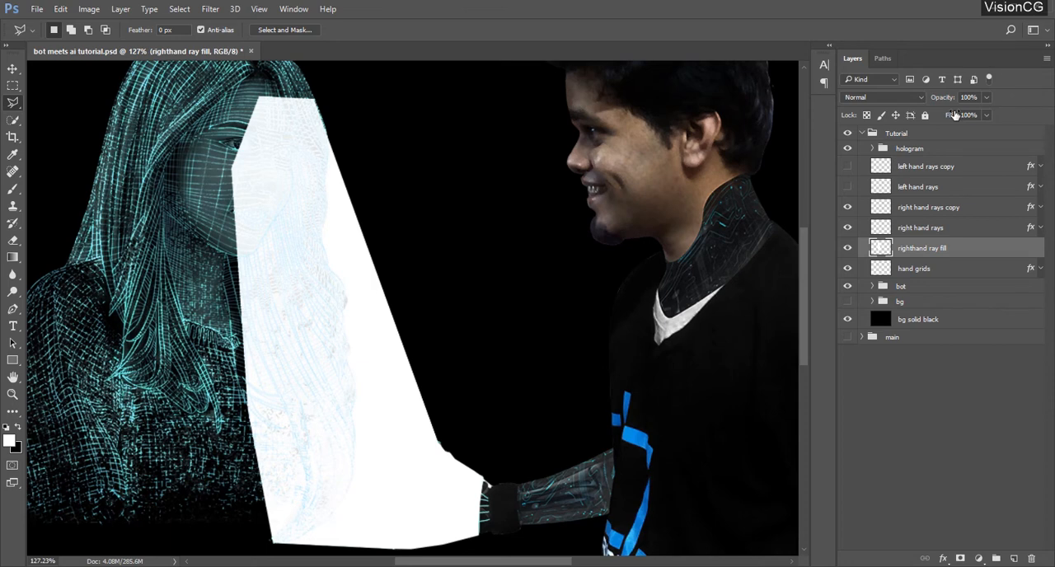
Set the righthand ray fill layer's fill to 0% and add a Gradient Overlay with Screen blend mode and 71% opacity
left_click_drag(949, 117, 750, 145)
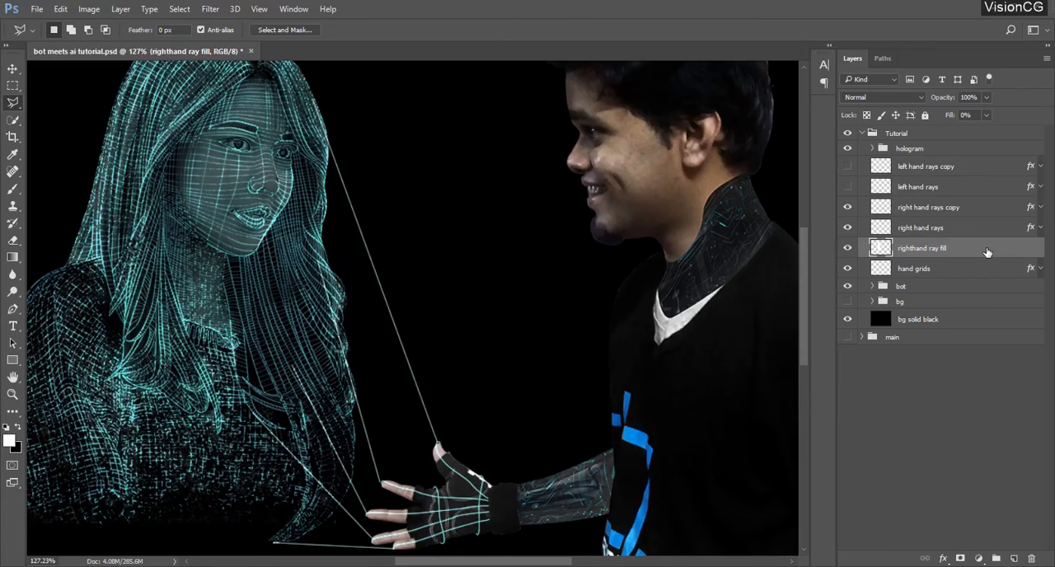
double_click(988, 252)
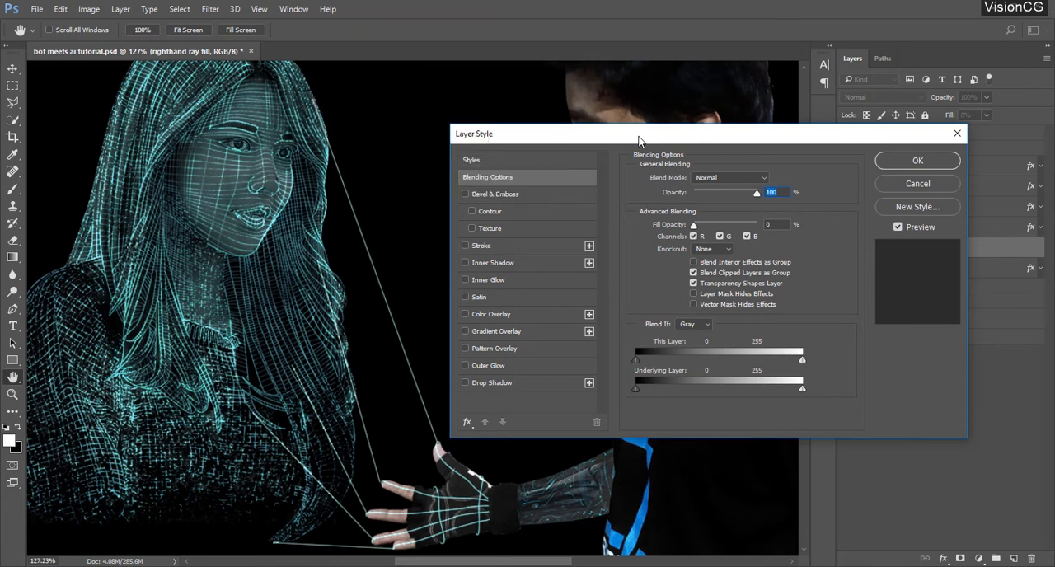
left_click_drag(639, 140, 650, 135)
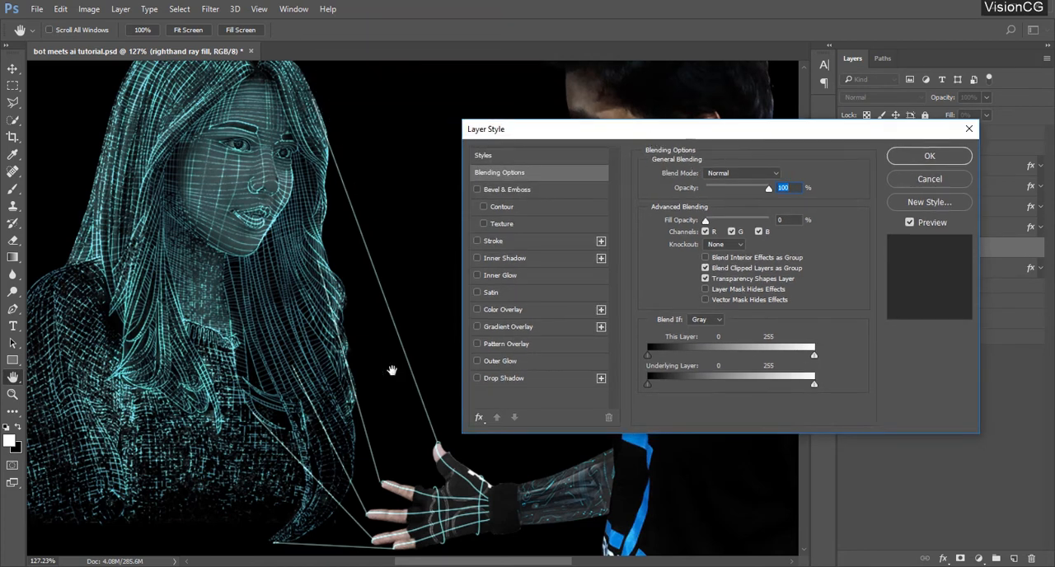
left_click(539, 328)
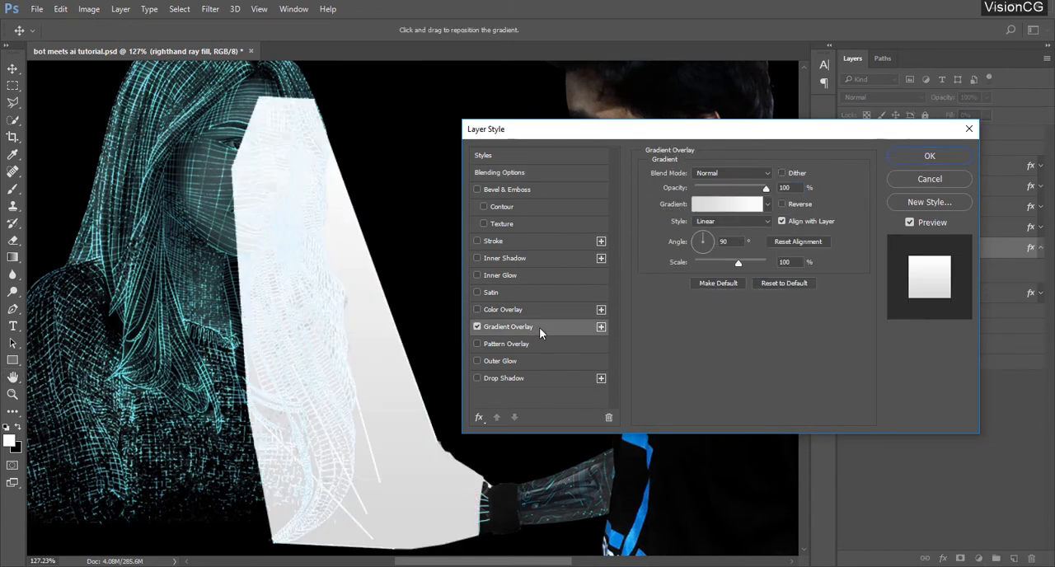
left_click(742, 173)
left_click(717, 252)
left_click(803, 188)
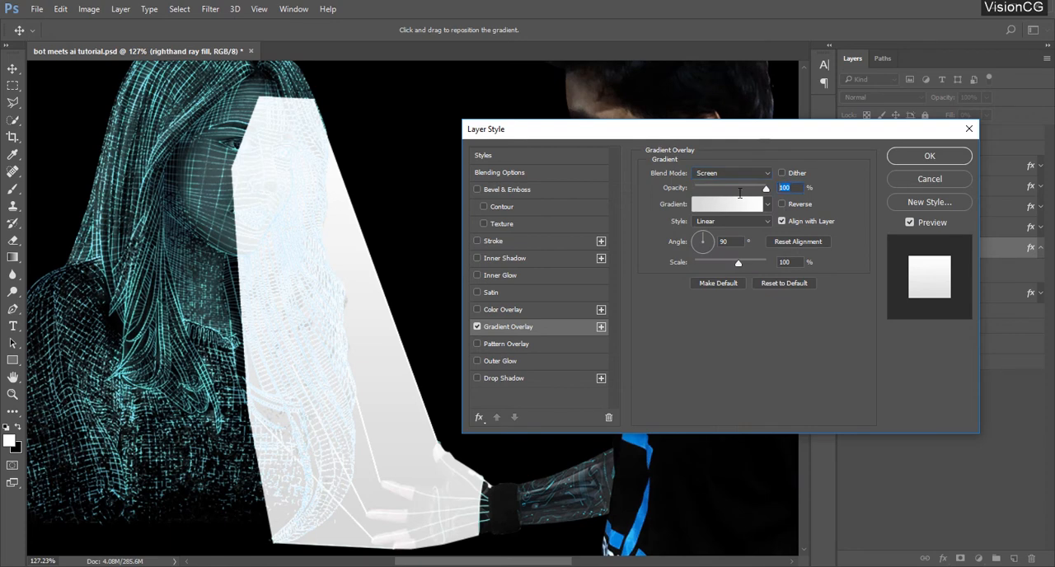
type("71")
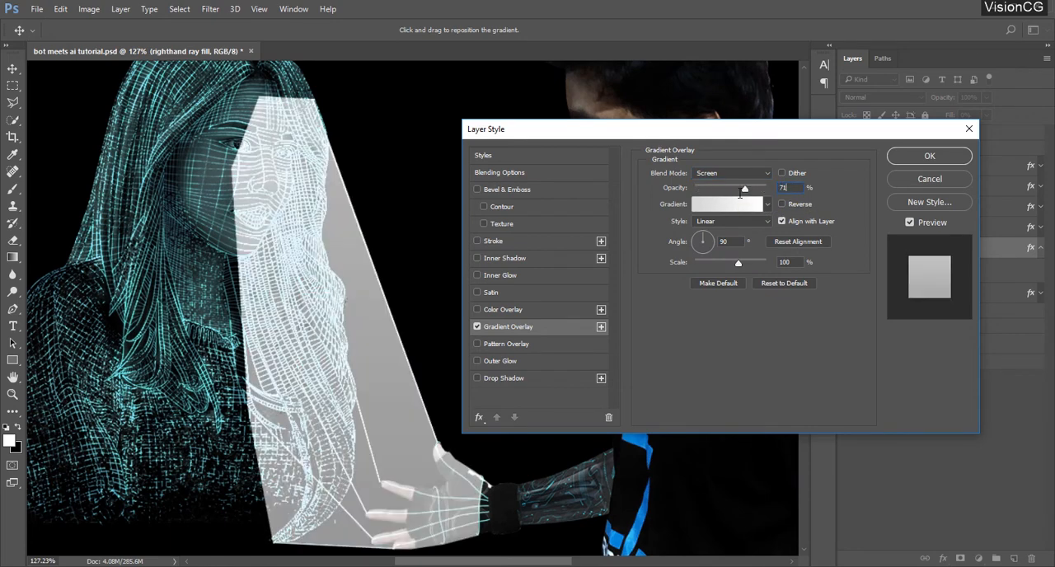
Set both colour stops of the overlay gradient to cyan 43ffff
left_click(732, 204)
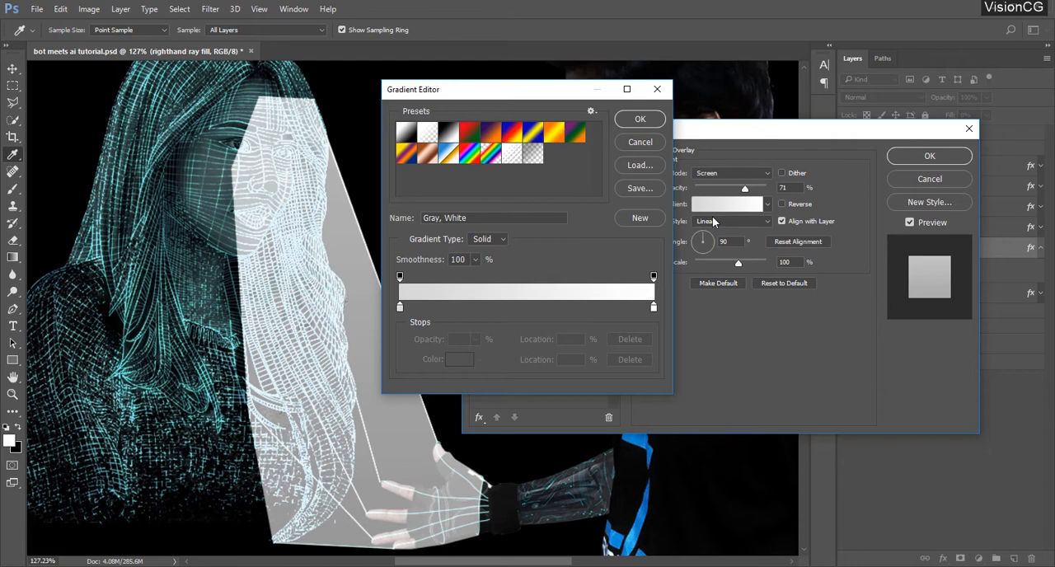
left_click(400, 308)
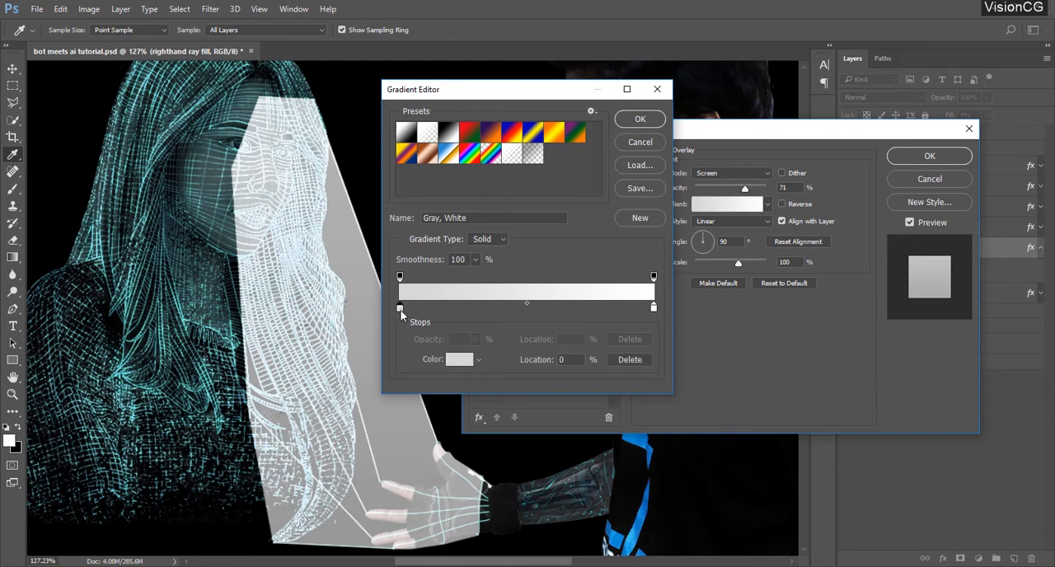
left_click(458, 361)
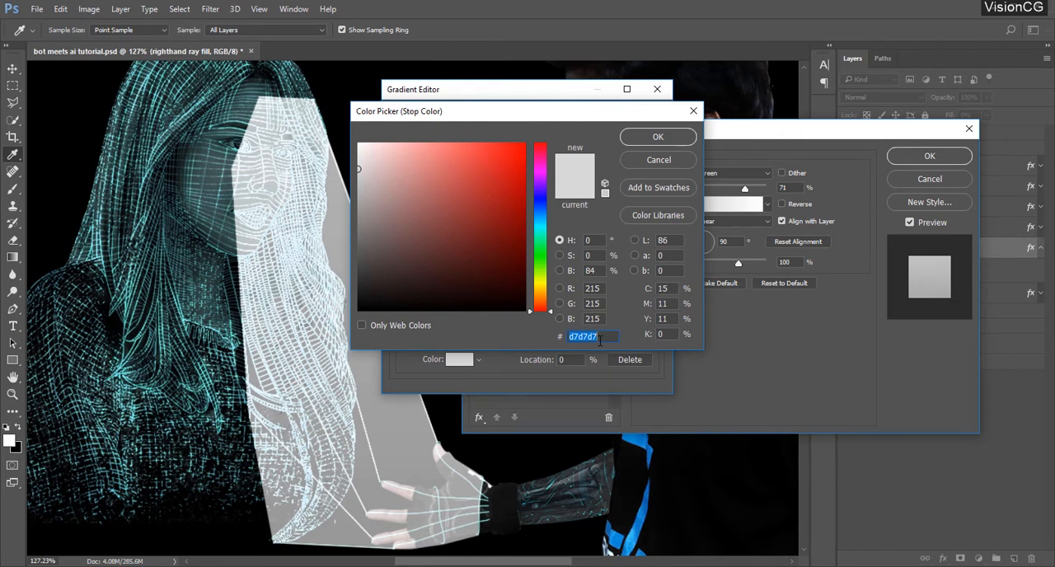
type("43ffff")
double_click(599, 339)
key("ctrl+c")
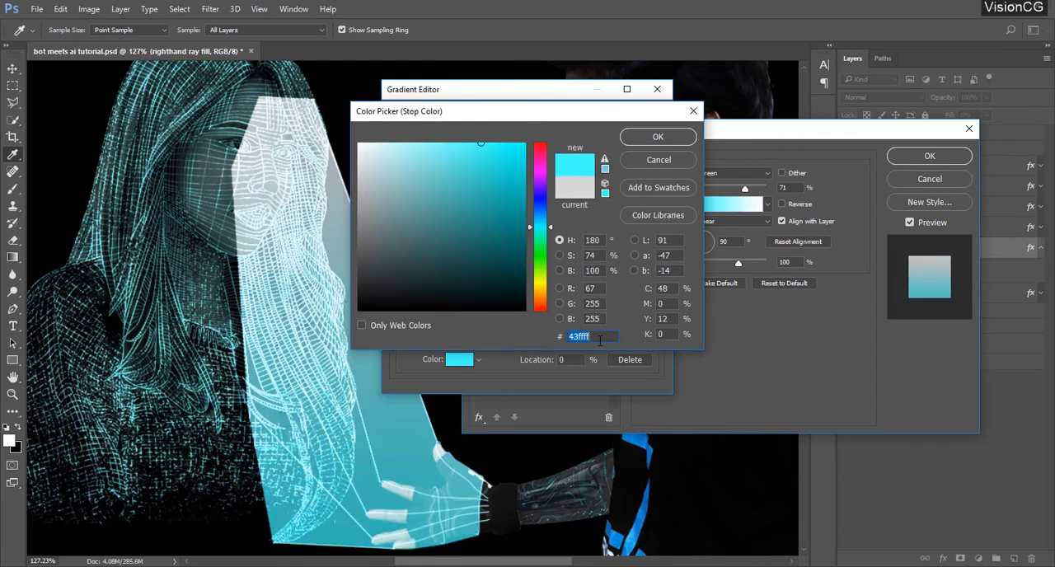
left_click(651, 138)
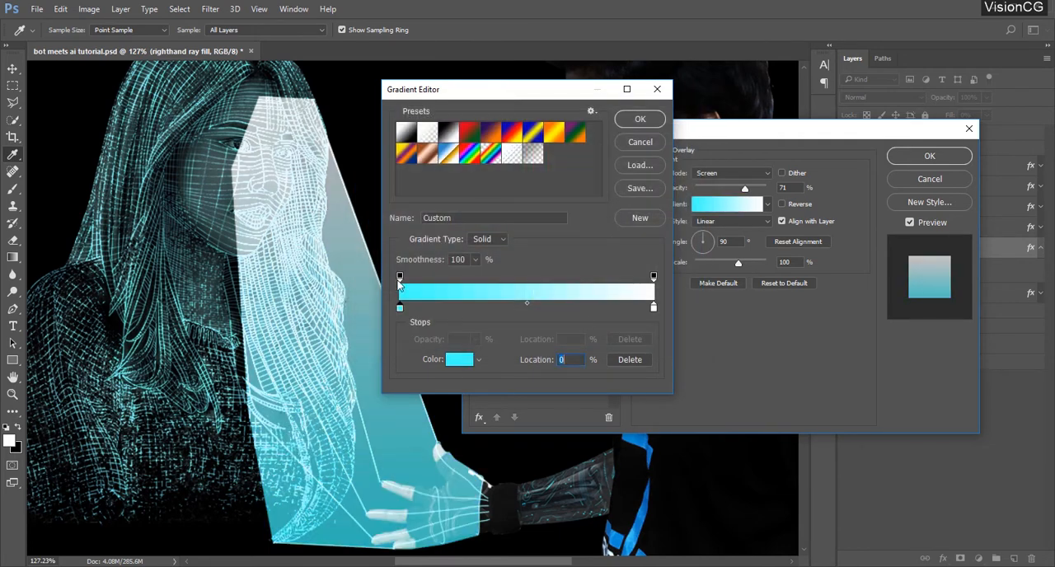
left_click(654, 310)
double_click(654, 310)
key("ctrl+v")
left_click(654, 137)
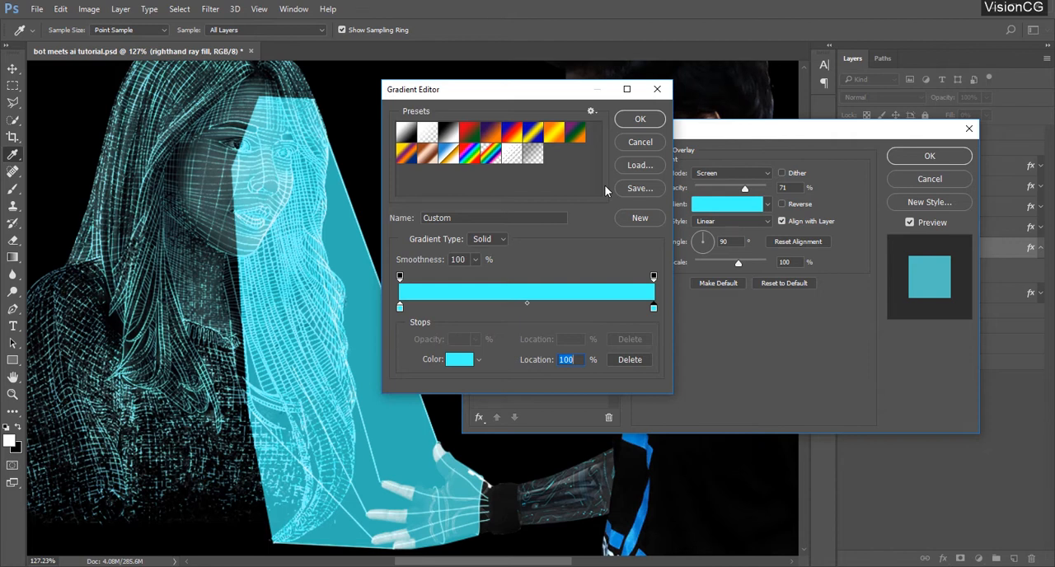
Set the gradient's start opacity stop to 40% and its end stop to 0%, and apply the layer style
left_click(400, 278)
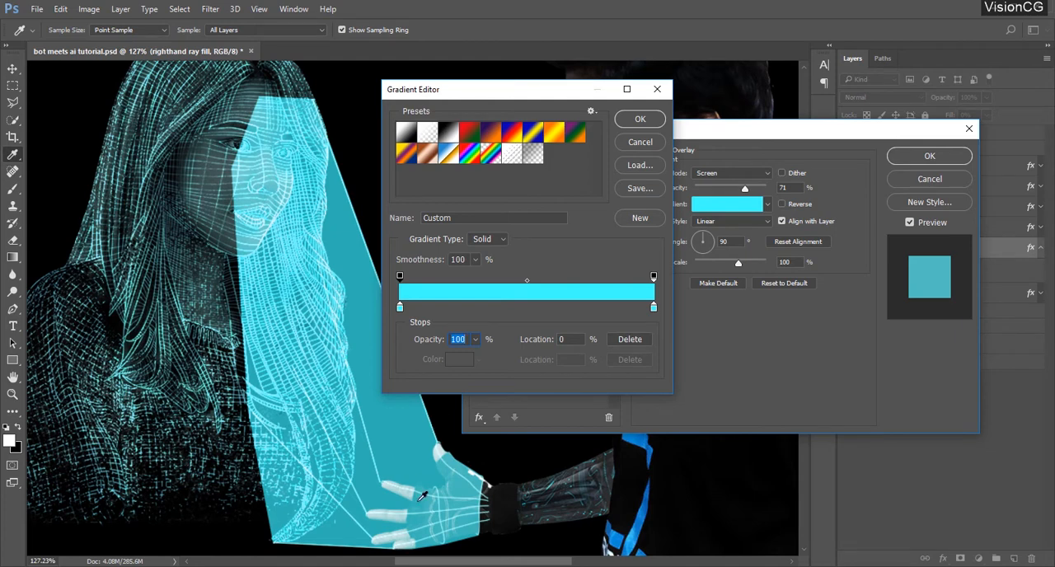
type("40")
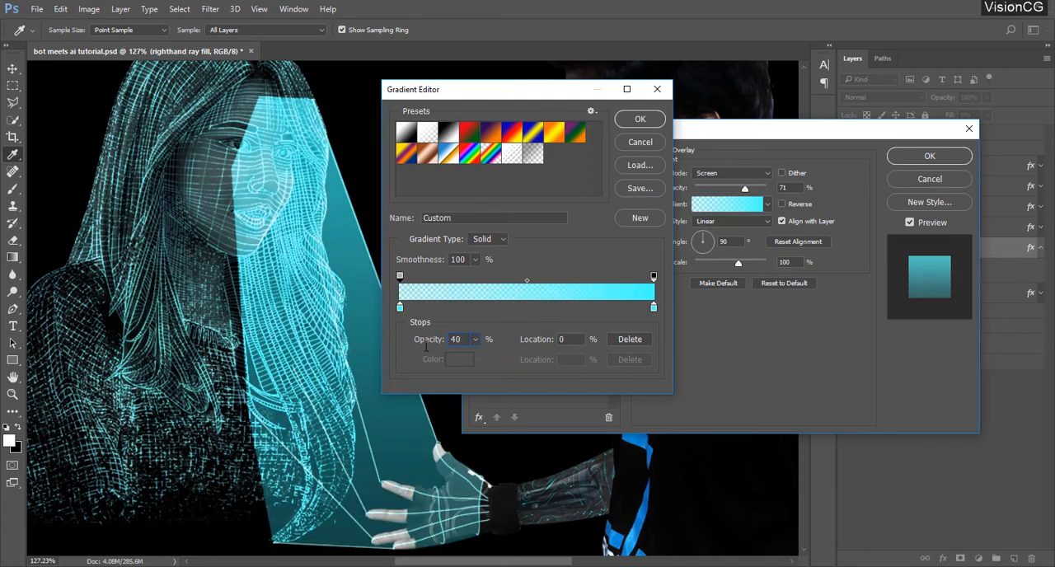
left_click(654, 279)
type("0")
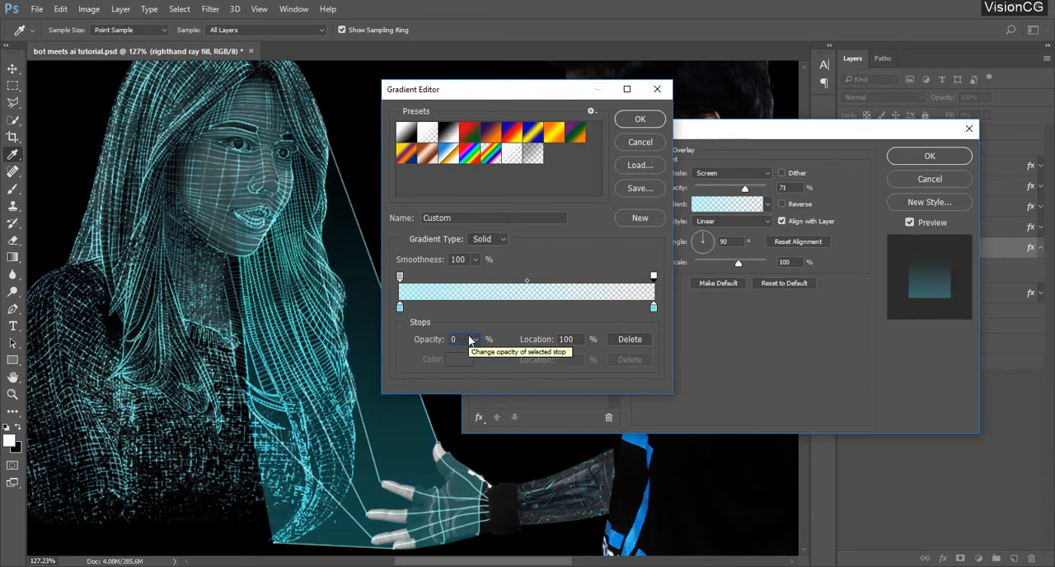
left_click(640, 118)
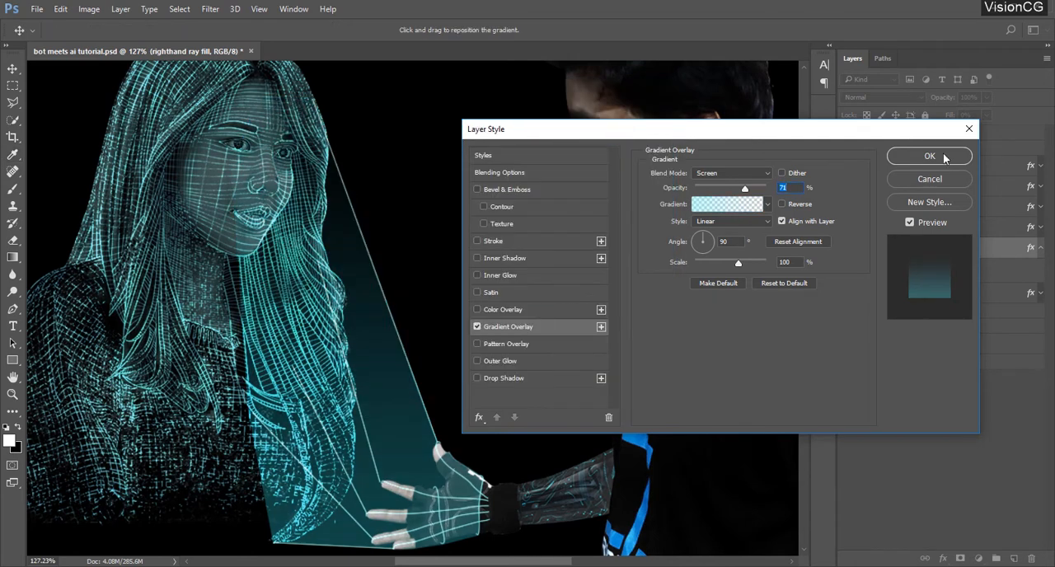
left_click(946, 158)
Mask the righthand ray fill layer and paint out its hard edge over the hologram's neck and chest with a soft black brush at 66% opacity
left_click(960, 558)
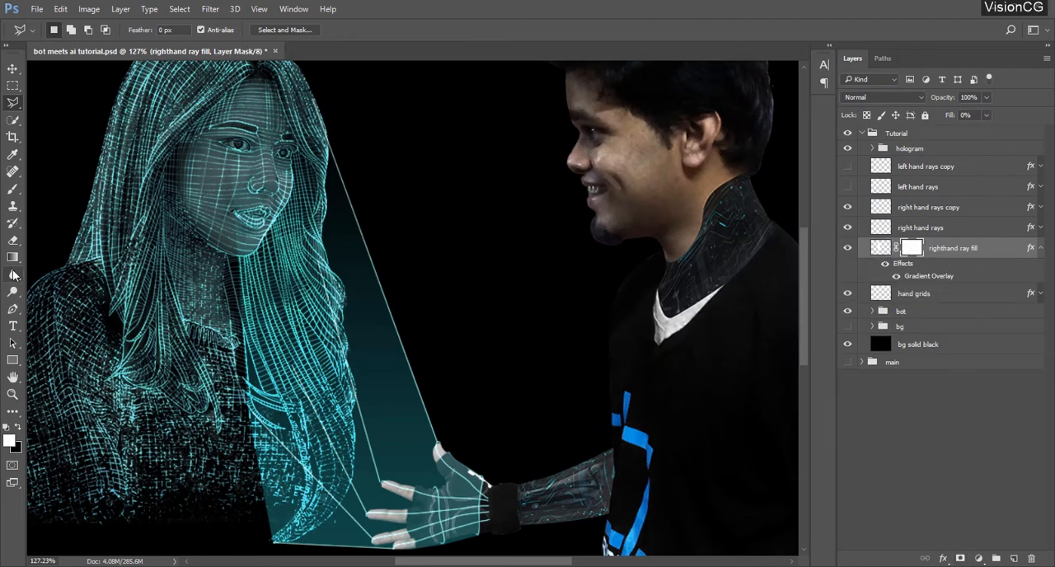
left_click(12, 190)
scroll(193, 298, "down", 1)
right_click(314, 236)
left_click(231, 146)
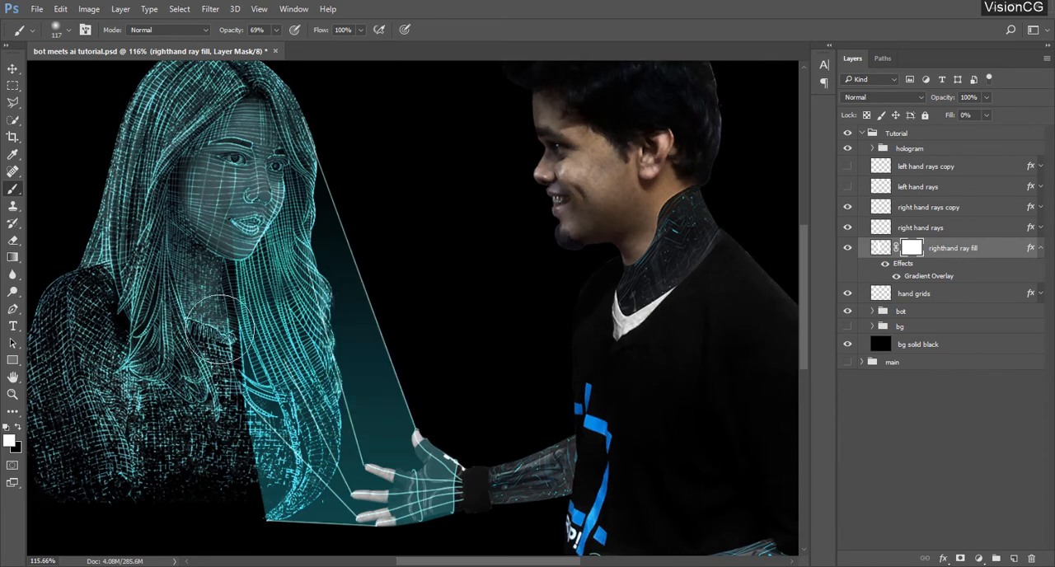
left_click_drag(224, 30, 222, 31)
key("x")
left_click_drag(230, 192, 235, 308)
left_click_drag(214, 237, 228, 476)
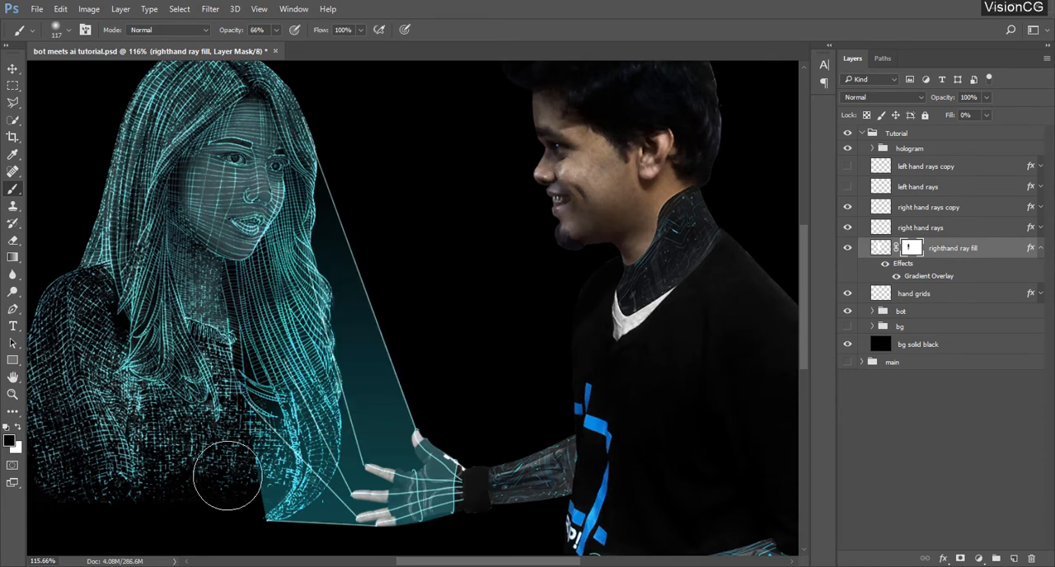
scroll(541, 431, "down", 5)
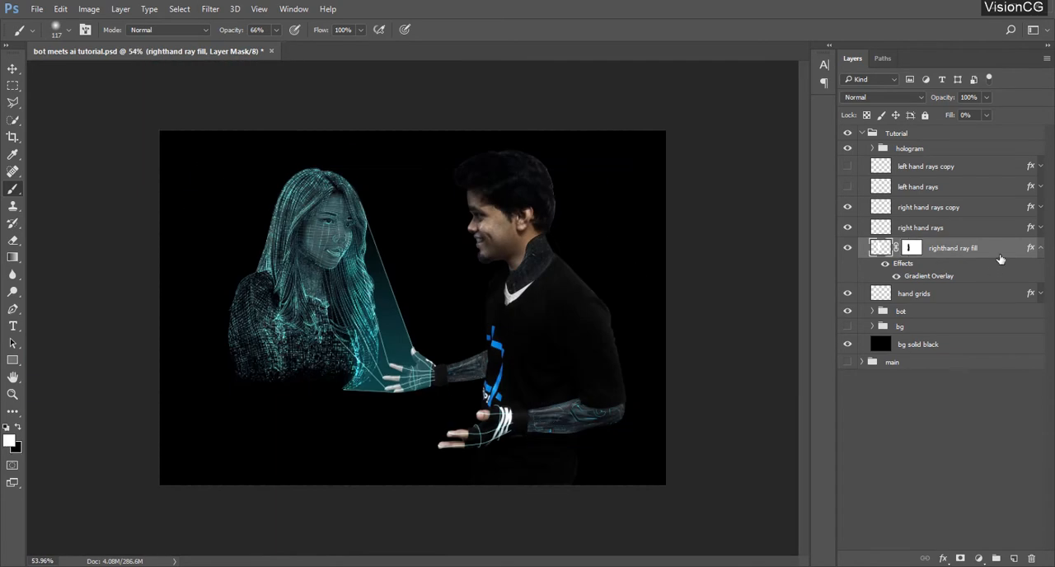
Set the righthand ray fill's gradient overlay angle to 104° and increase its scale
double_click(1000, 259)
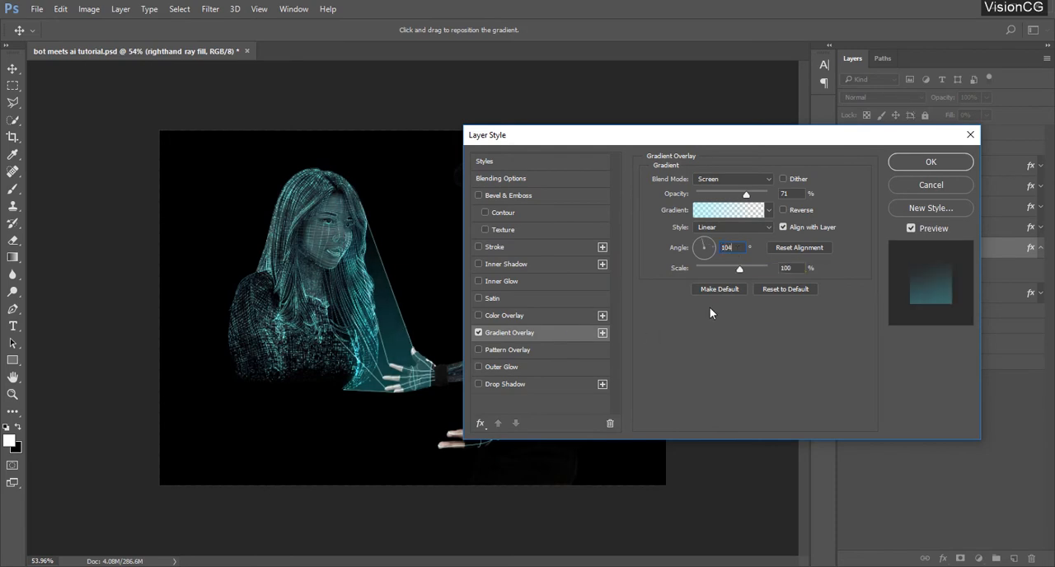
left_click(739, 271)
left_click_drag(739, 272, 768, 272)
left_click(929, 164)
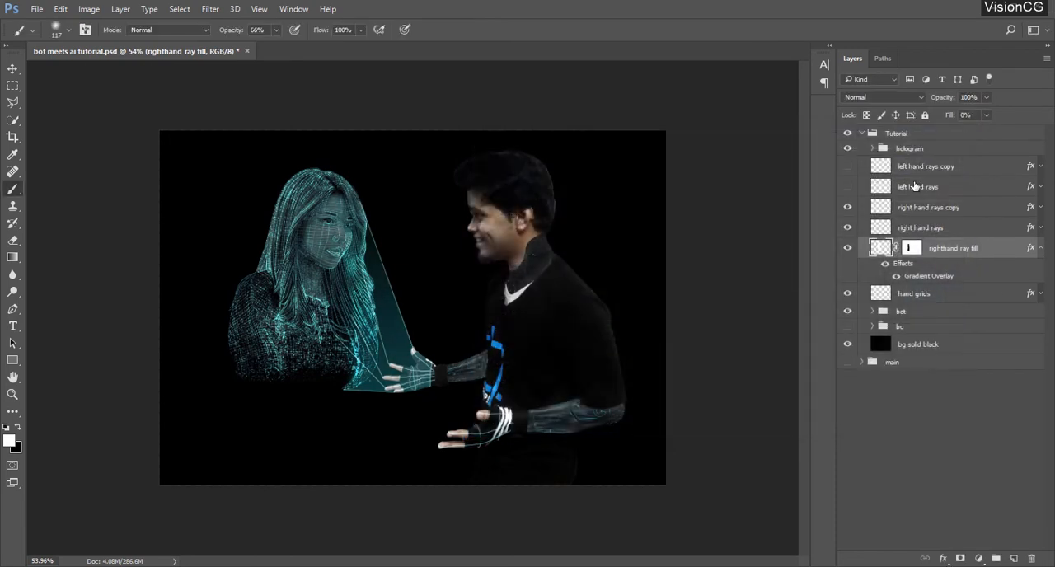
Make an empty layer named left hand fill above right hand rays copy by duplicating righthand ray fill and deleting the duplicate's mask and pixels
key("ctrl+j")
left_click_drag(997, 252, 999, 199)
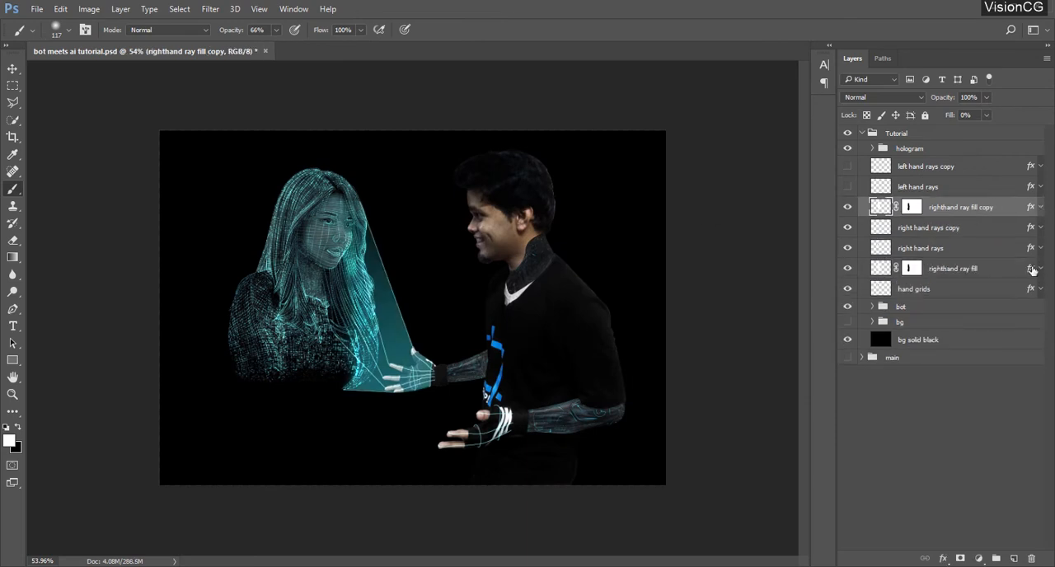
left_click(912, 207)
key("Delete")
key("ctrl+a")
key("Delete")
double_click(919, 208)
type("left hand fill")
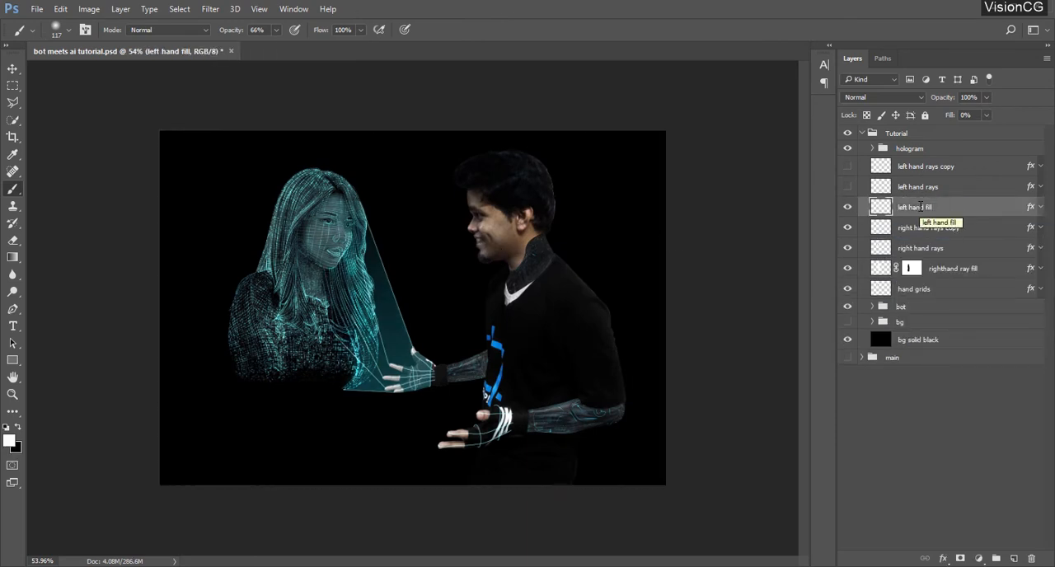
key("Return")
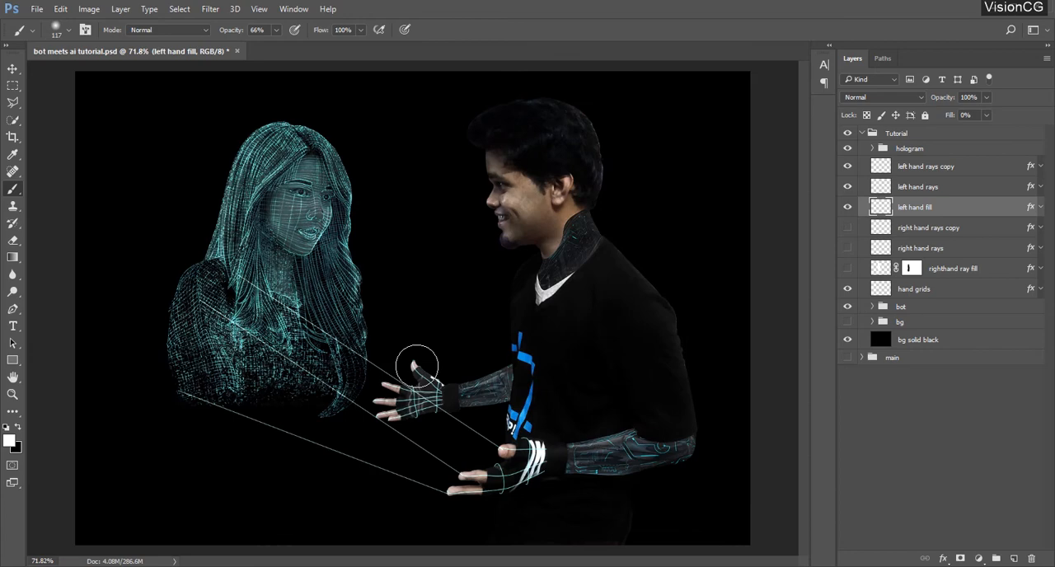
With only the left hand rays shown, outline the area between the hologram's torso and the lower hand with the Polygonal Lasso, fill it and deselect
scroll(417, 366, "up", 1)
left_click_drag(499, 296, 506, 263)
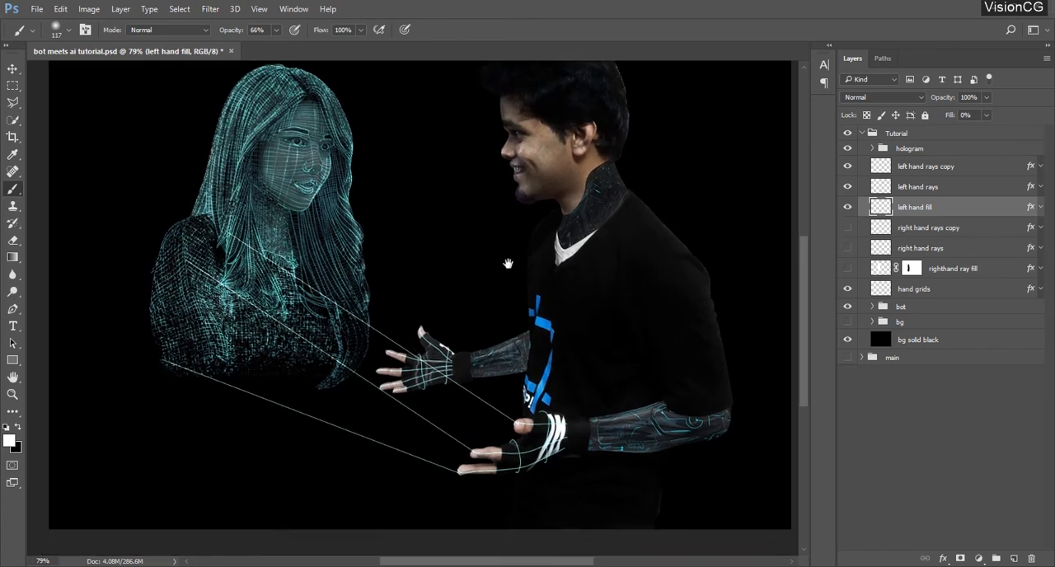
scroll(506, 264, "up", 3)
left_click(13, 103)
left_click(202, 146)
left_click(131, 167)
left_click(113, 247)
left_click(116, 315)
left_click(510, 466)
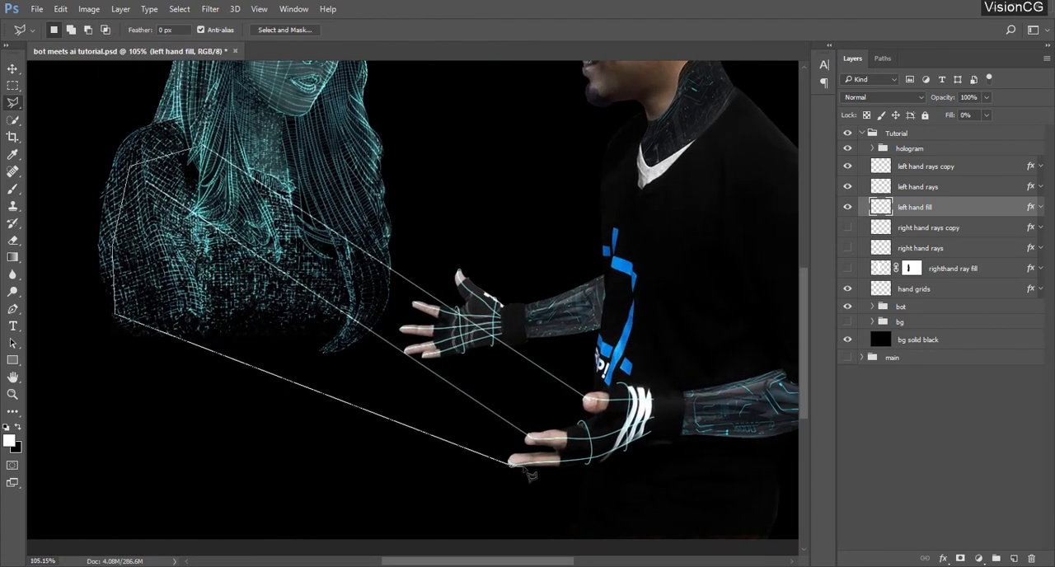
left_click(561, 467)
left_click(594, 464)
left_click(630, 453)
left_click(652, 432)
left_click(653, 388)
left_click(622, 383)
left_click(585, 398)
left_click(202, 147)
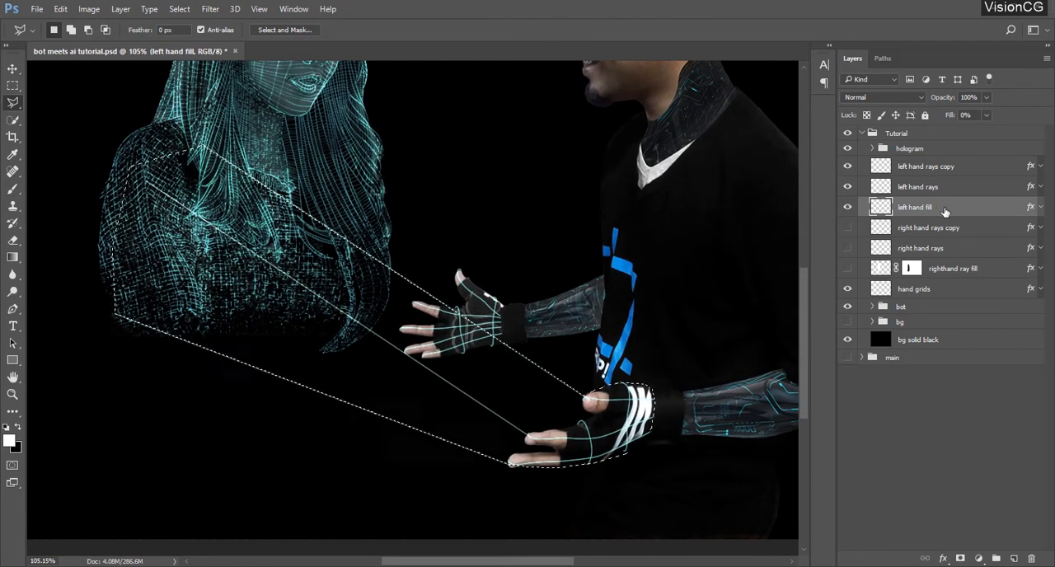
key("alt+BackSpace")
key("ctrl+d")
Add a mask to the left hand fill layer and paint out the glow over the hologram's shoulder and chest in black
left_click(960, 559)
key("b")
mouse_move(196, 184)
left_mouse_down()
mouse_move(124, 276)
mouse_move(227, 270)
left_mouse_up()
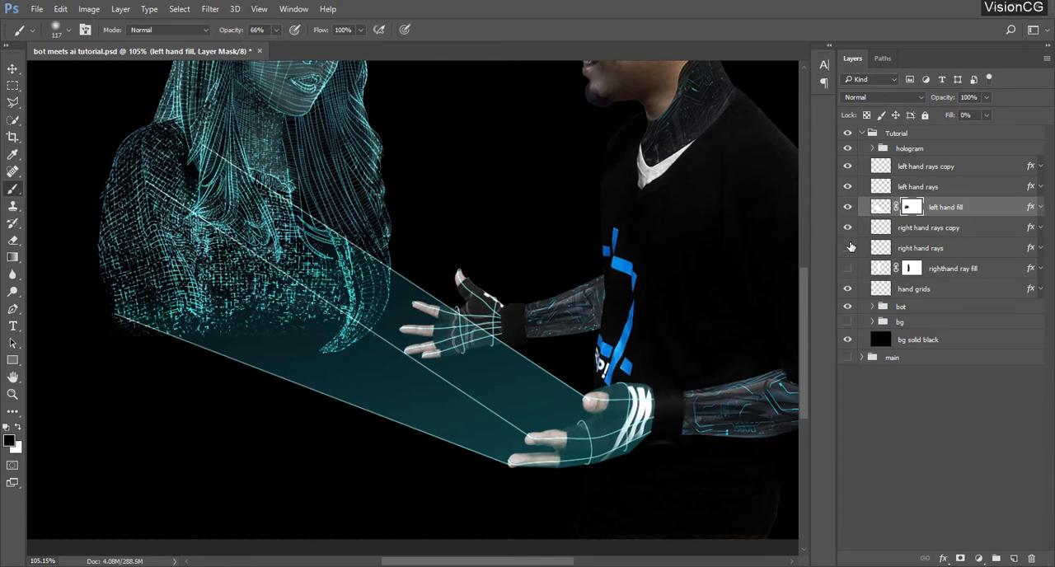
Show the right hand rays, right hand rays copy and righthand ray fill layers
left_click_drag(848, 227, 847, 268)
scroll(687, 401, "down", 4)
scroll(687, 401, "up", 1)
Group all layers from left hand rays copy down to hand grids and name the group Ray
left_click(934, 168)
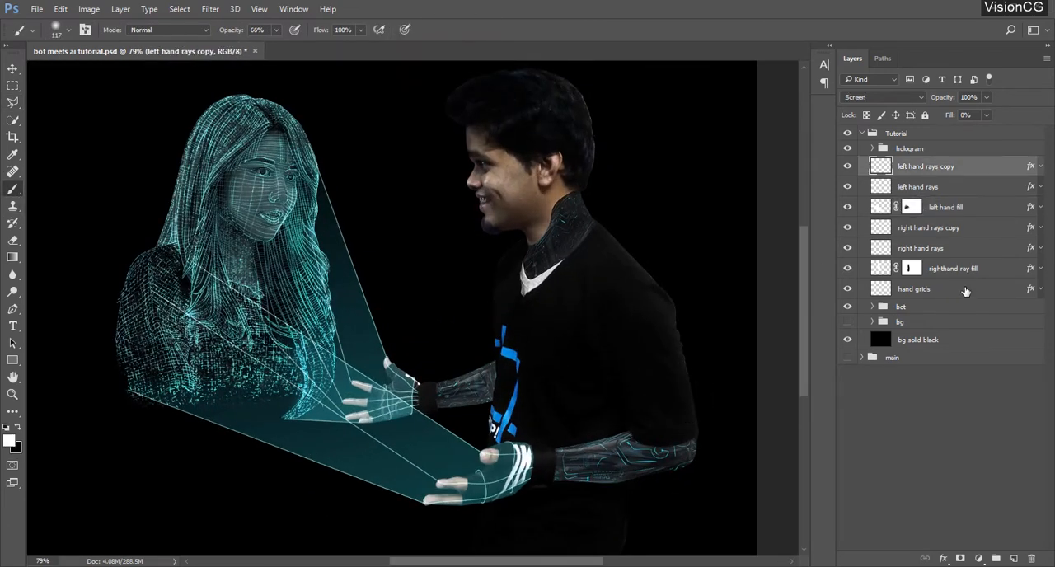
left_click(965, 291, "shift")
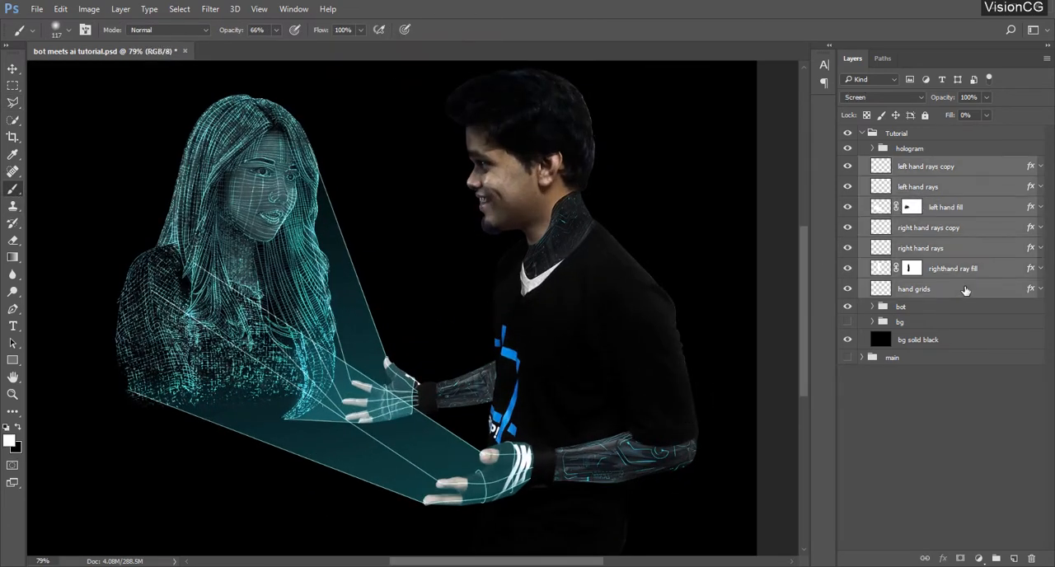
key("ctrl+g")
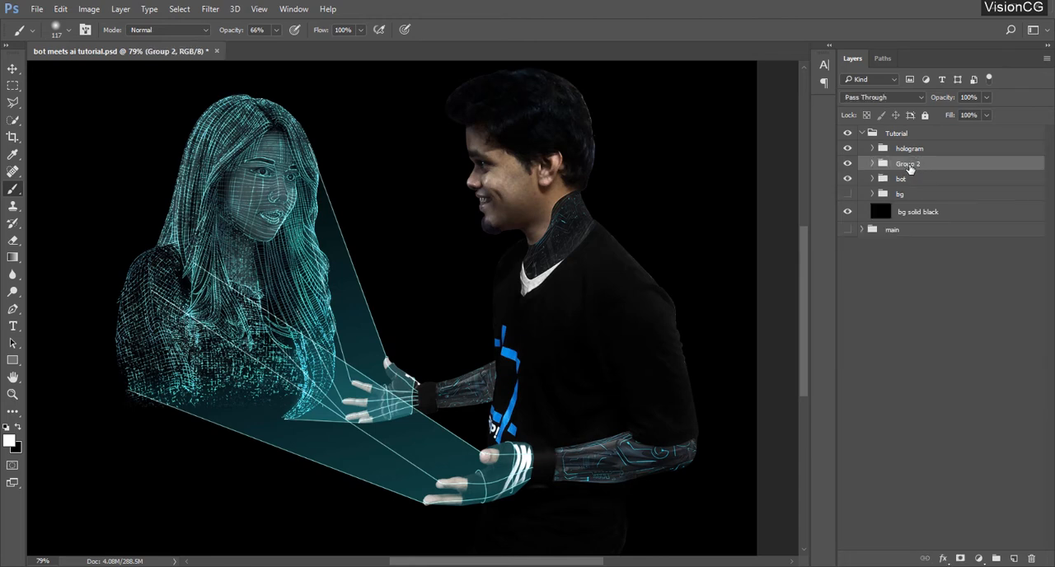
double_click(909, 164)
type("Ray")
key("Return")
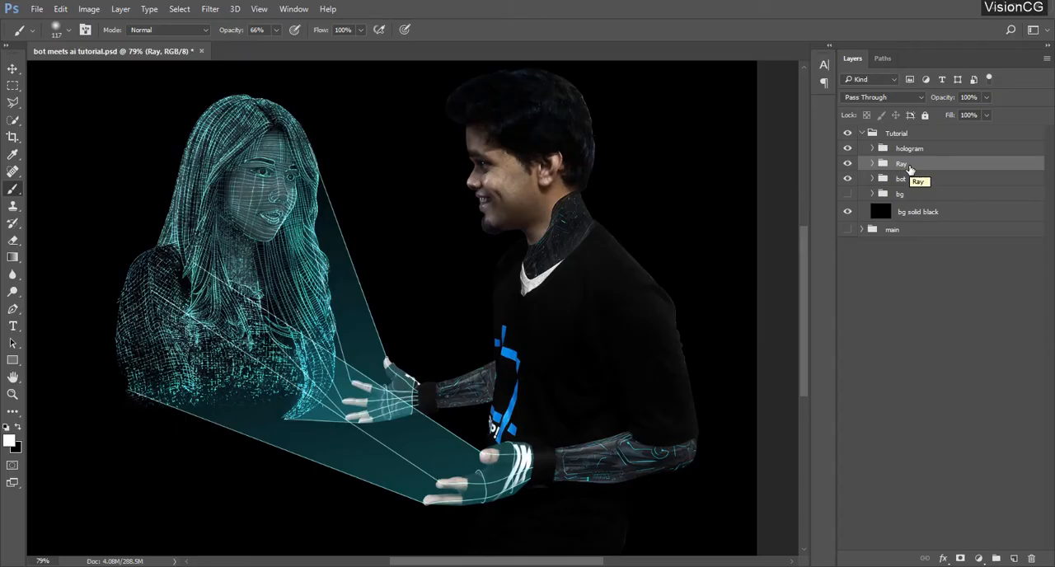
Add a new layer above the Ray group and name it noise pattern
left_click(944, 356)
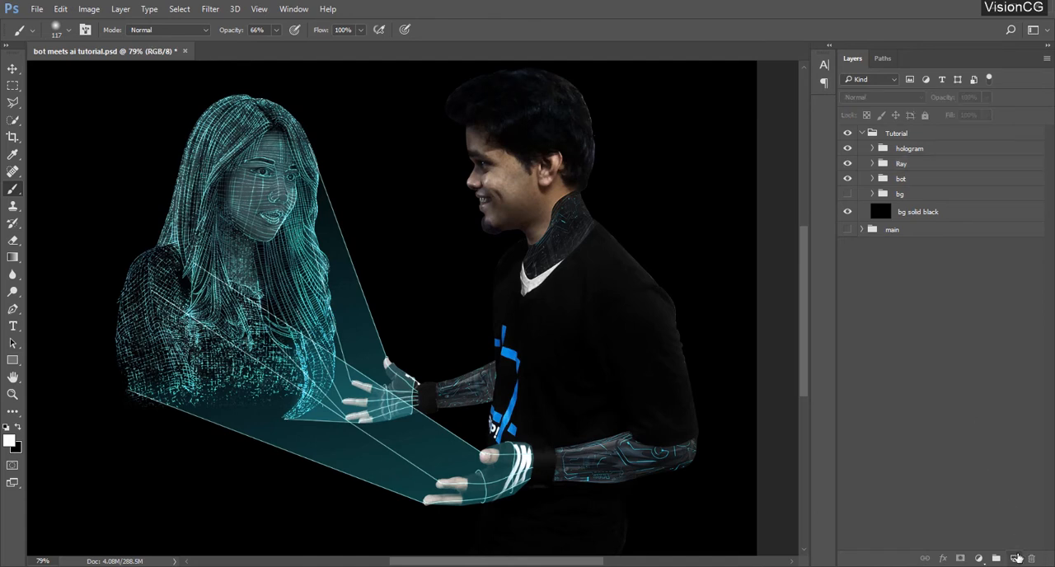
left_click(1013, 558)
double_click(906, 167)
type("noise")
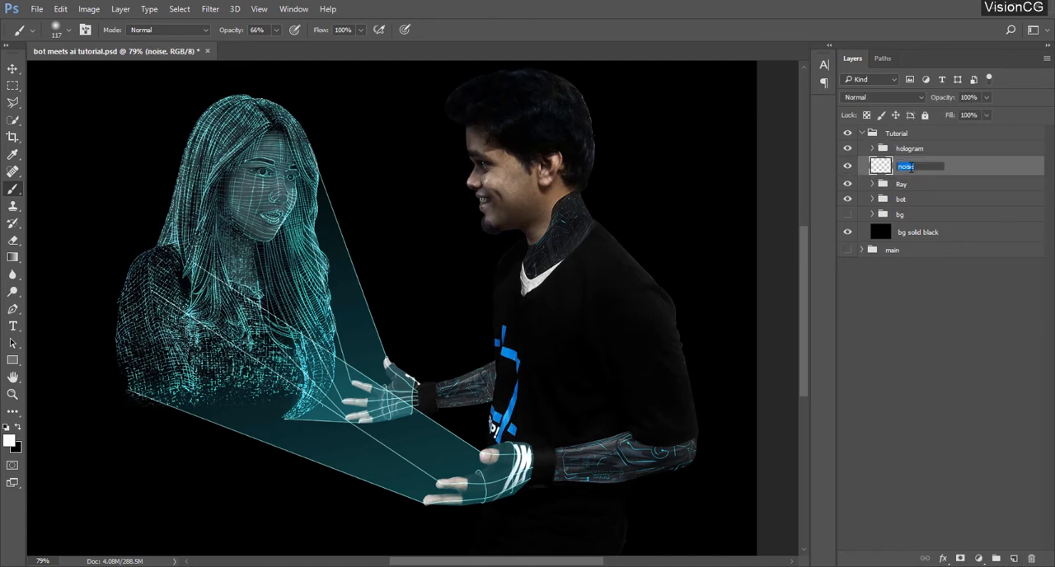
left_click(906, 167)
type("pattern")
key("Return")
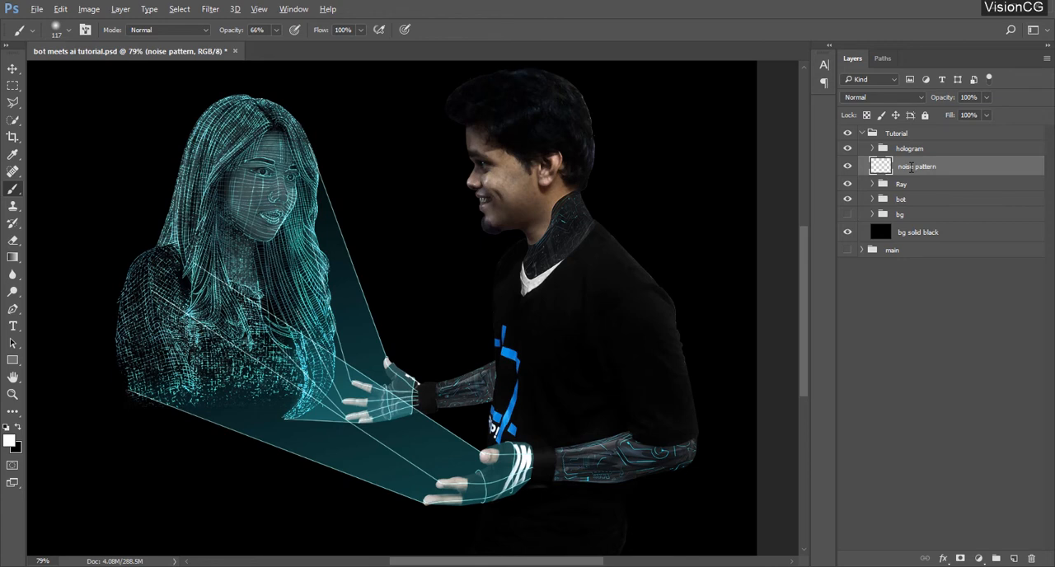
Fill the noise pattern layer with black, and render Clouds followed by Difference Clouds on it
key("alt+BackSpace")
key("ctrl+BackSpace")
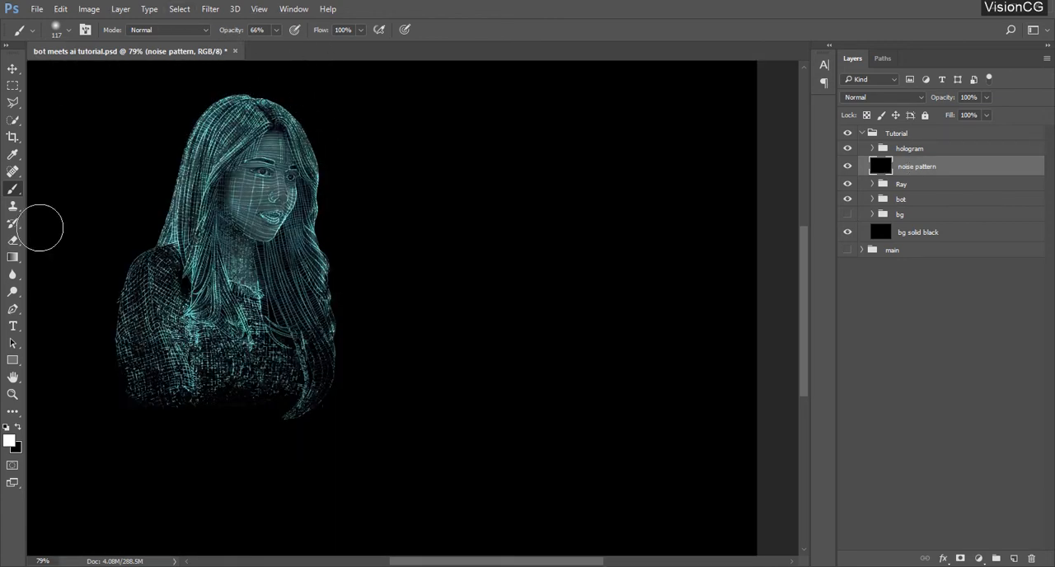
left_click(210, 9)
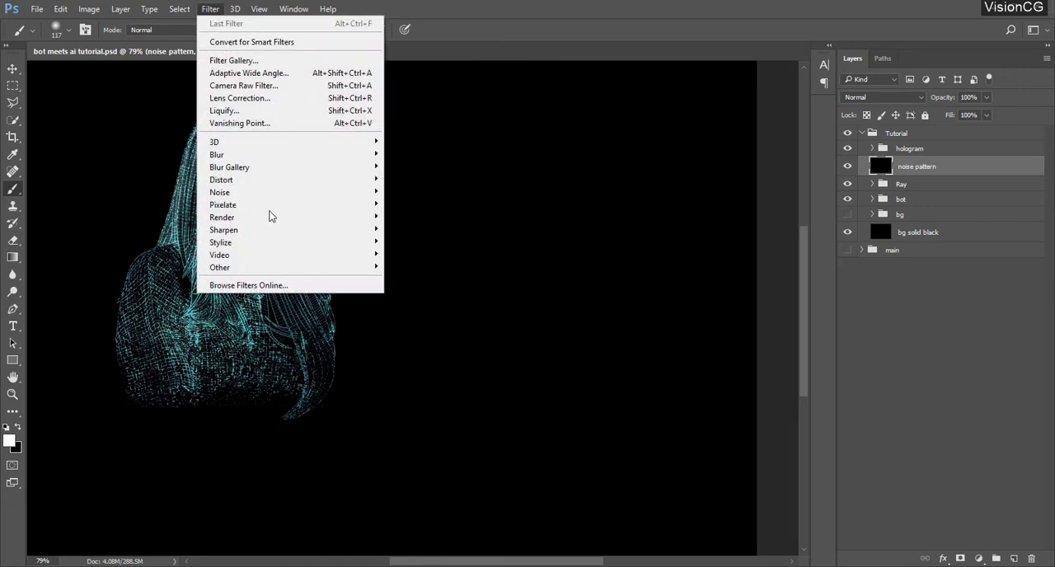
mouse_move(351, 216)
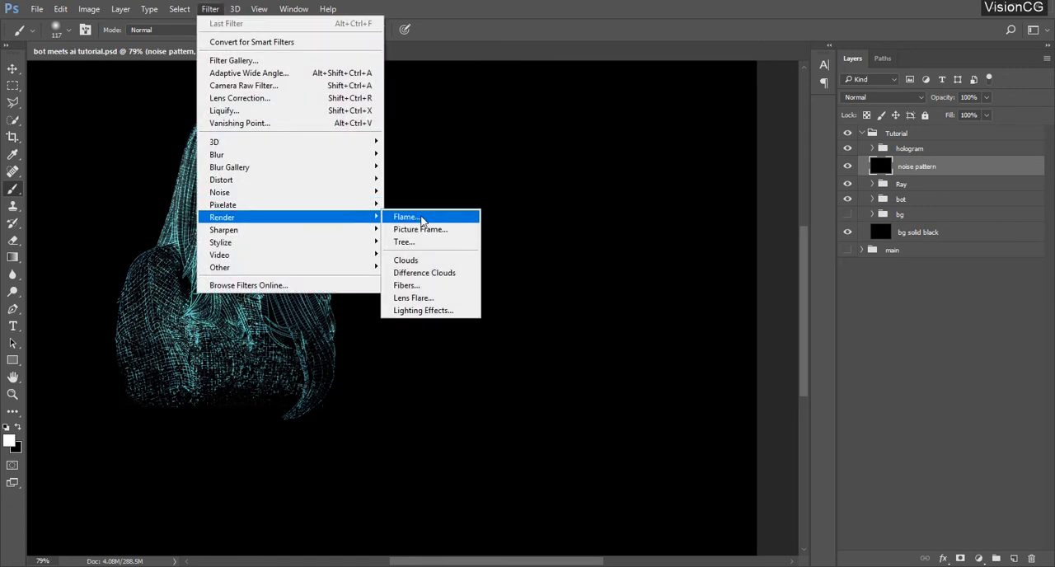
left_click(426, 273)
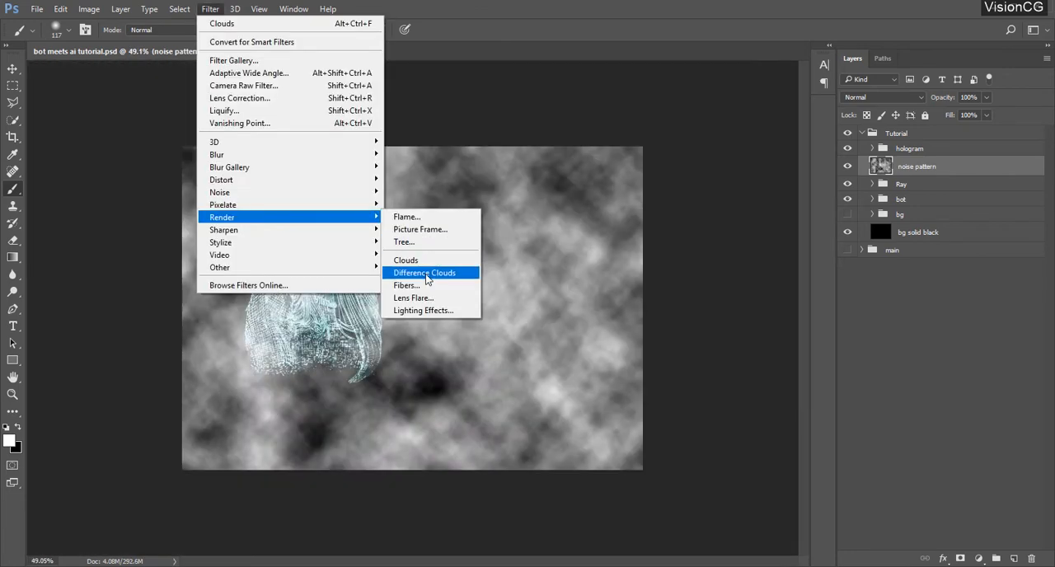
left_click(426, 278)
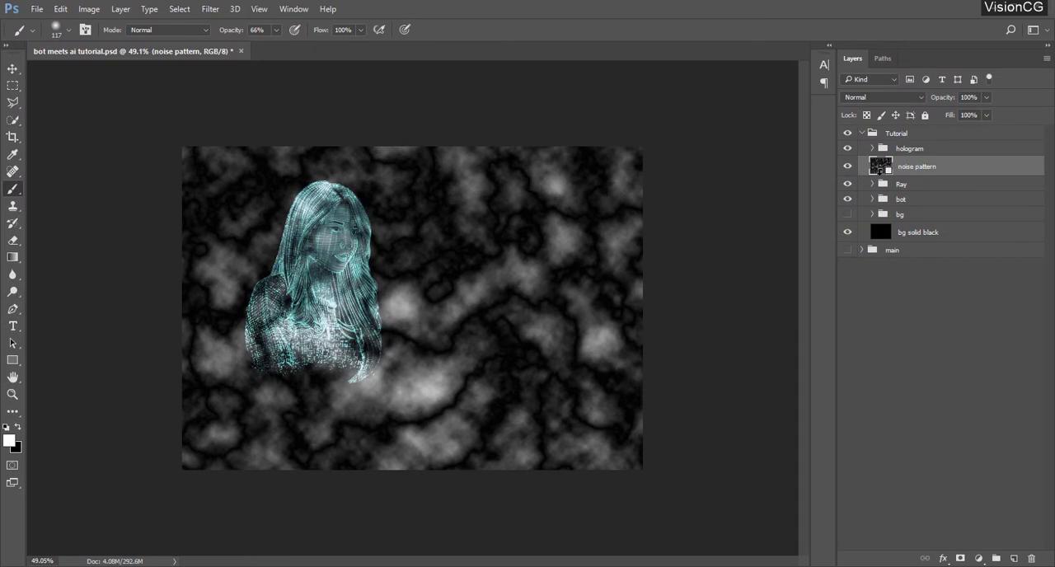
Clip the noise pattern layer to the Ray group and apply Difference Clouds to it two more times
left_click(879, 169, "alt")
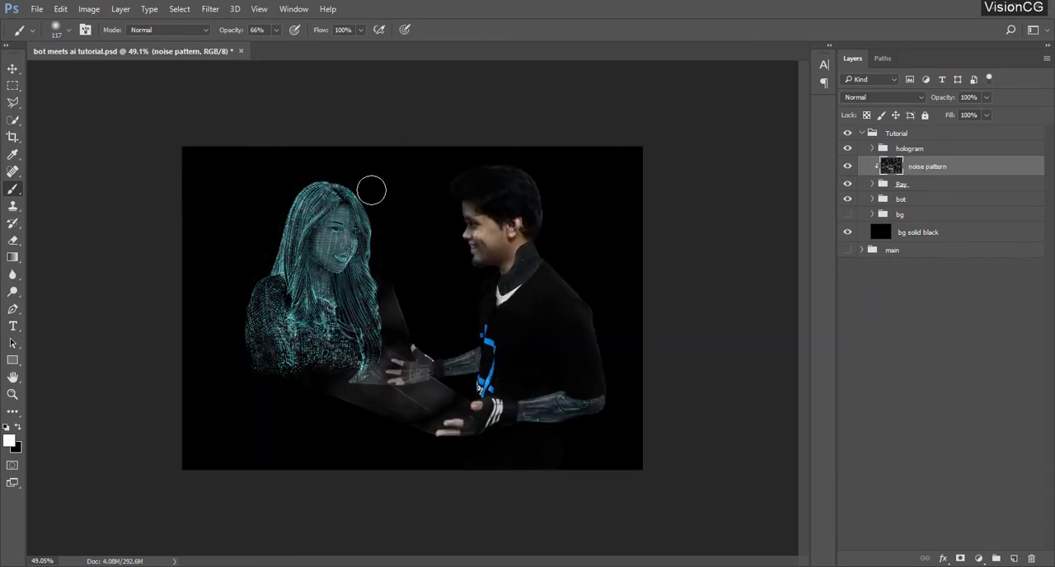
left_click(211, 9)
left_click(216, 23)
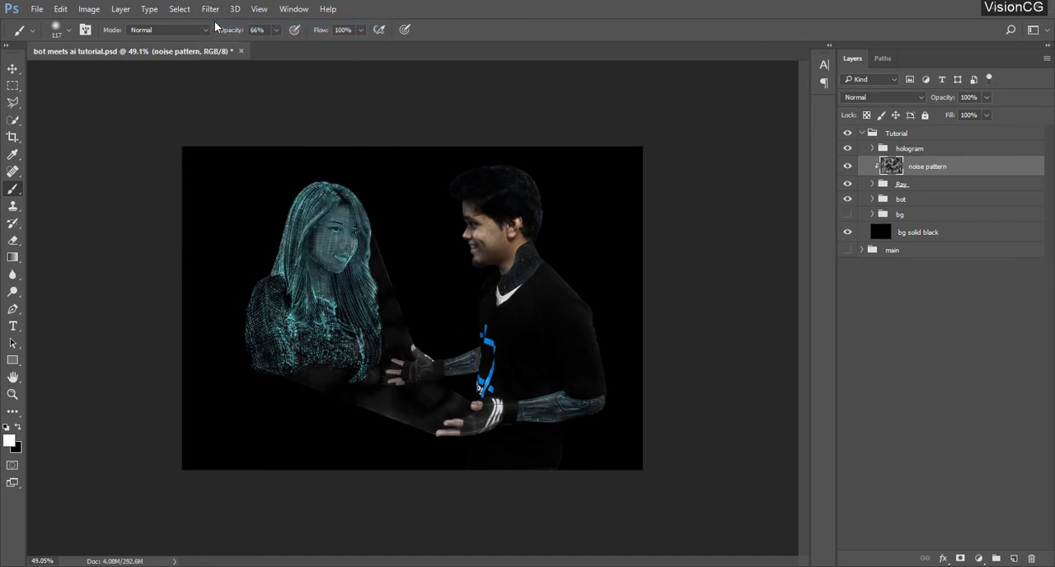
left_click(216, 10)
left_click(219, 23)
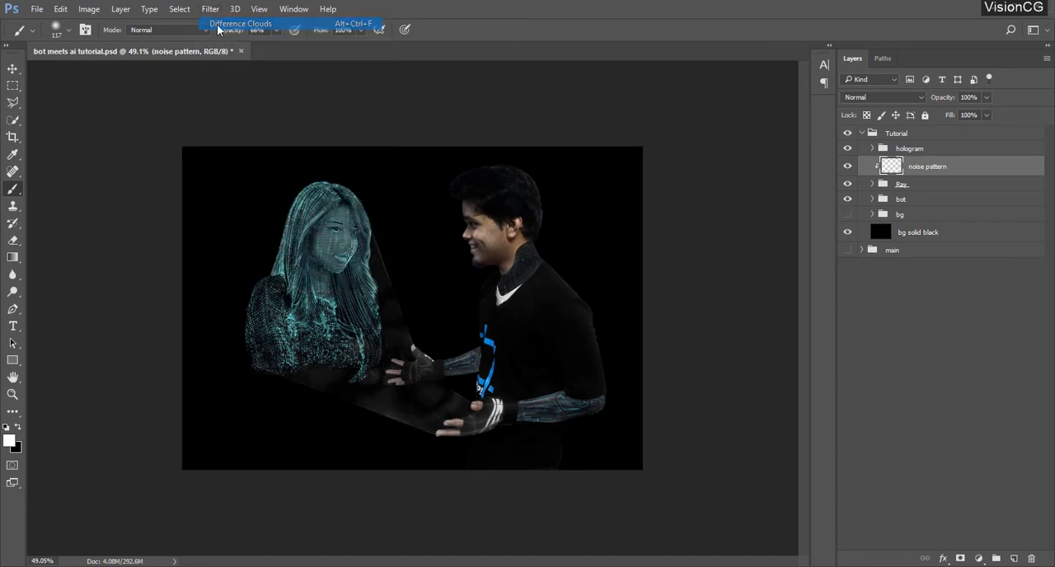
Release the noise pattern layer from its clipping and scale it down around the hologram and the bot's hands
key("ctrl+alt+g")
key("ctrl+t")
left_click_drag(642, 470, 590, 432)
left_click_drag(199, 150, 245, 181)
left_click(582, 29)
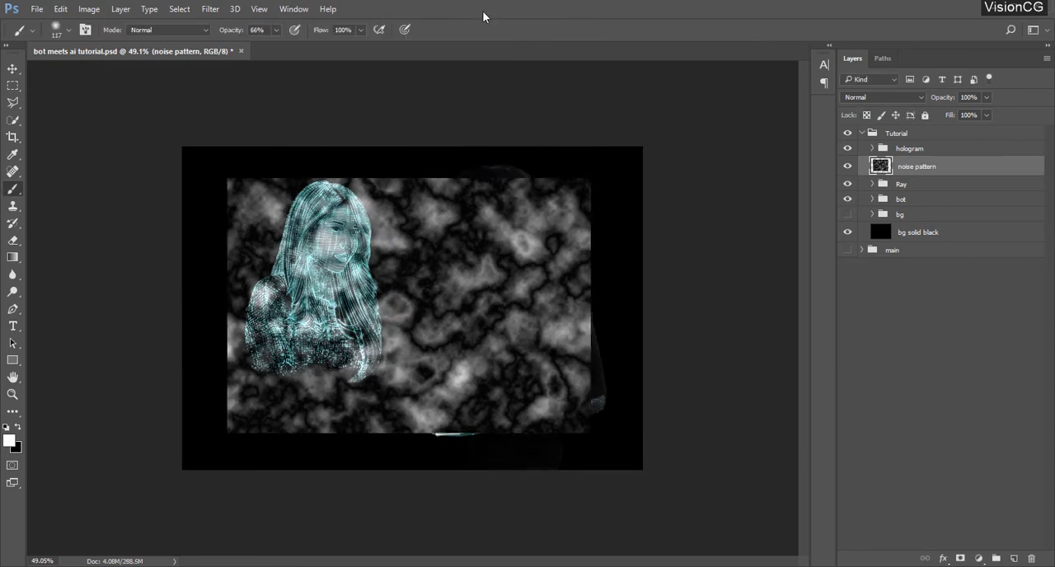
Clip the scaled noise pattern to the Ray group again and set its blend mode to Subtract
left_click(878, 174, "alt")
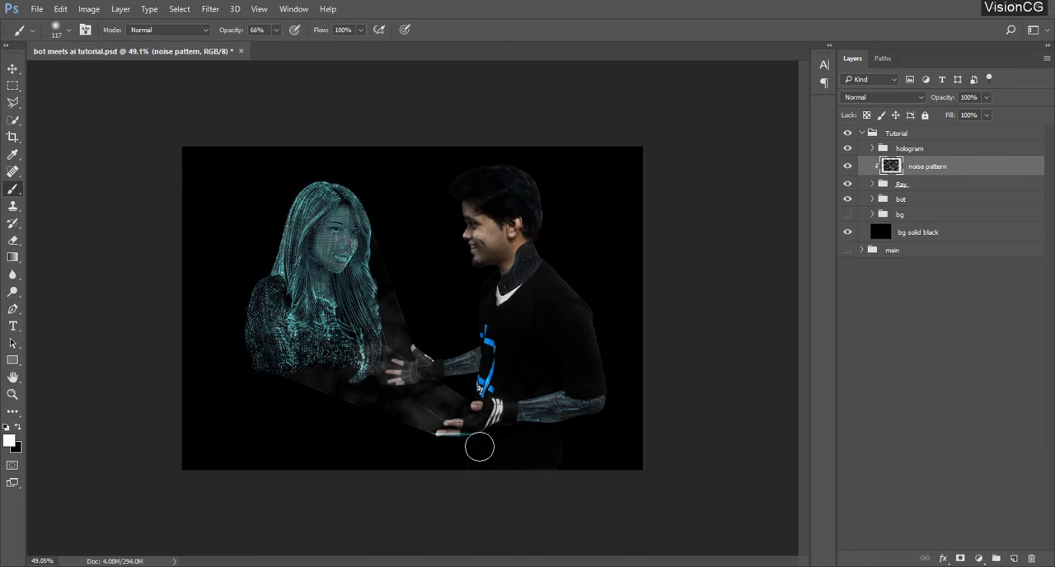
left_click(873, 98)
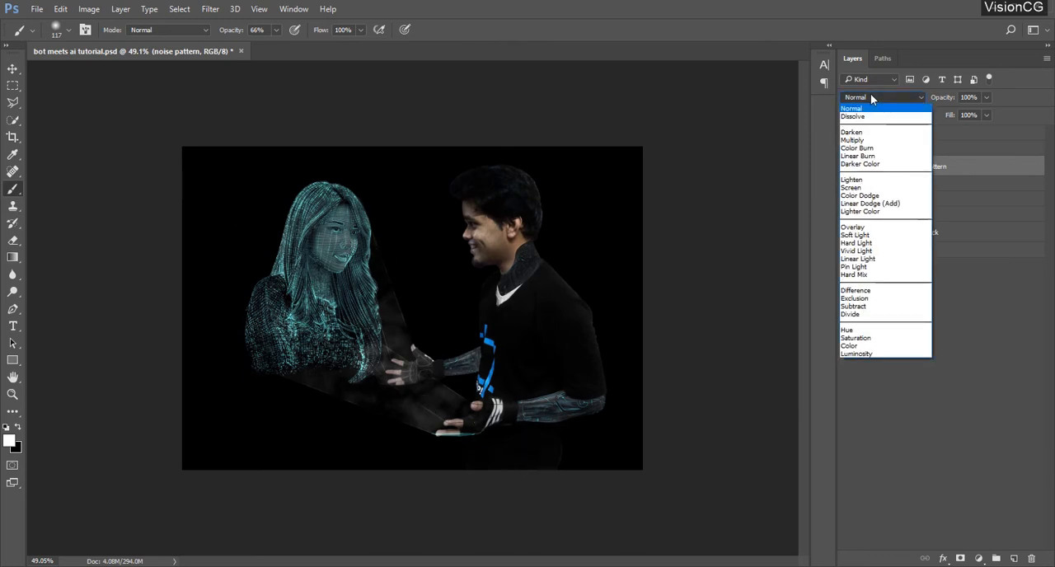
left_click(882, 308)
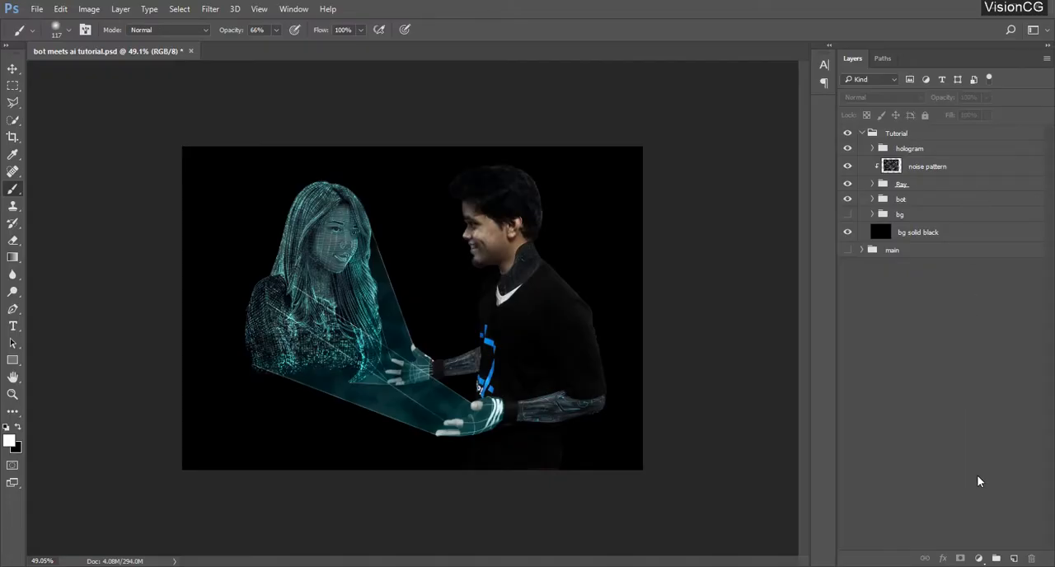
Add a new layer at the top of the Tutorial group and name it pixel particle
left_click(1014, 558)
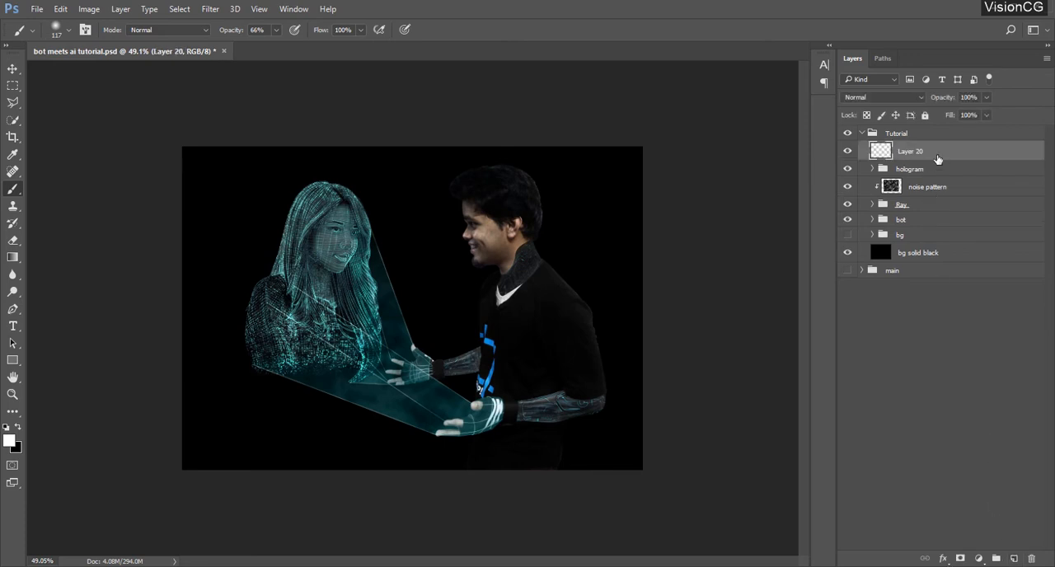
mouse_move(939, 152)
left_mouse_down()
mouse_move(939, 180)
mouse_move(939, 152)
left_mouse_up()
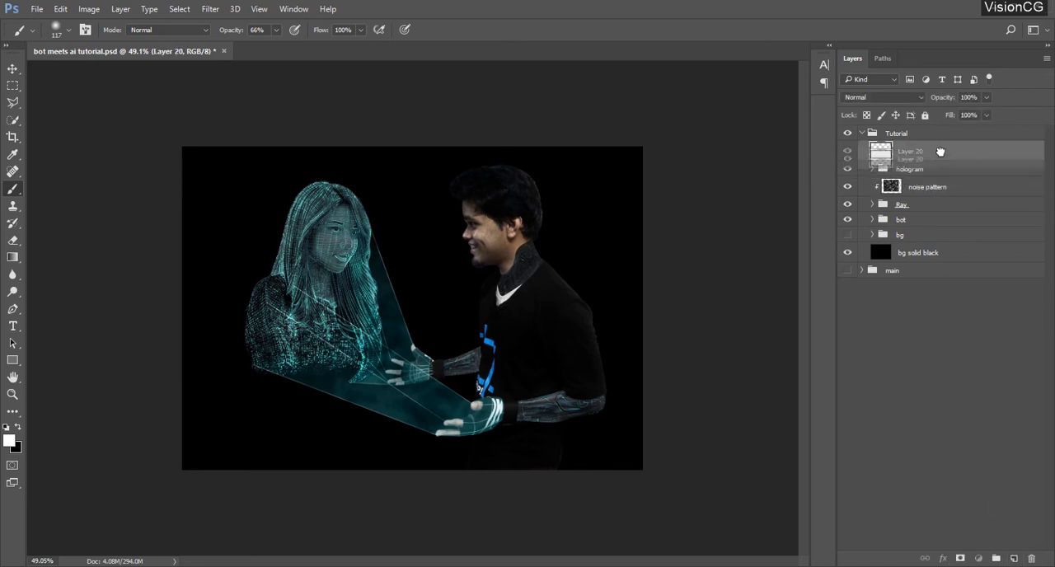
double_click(915, 152)
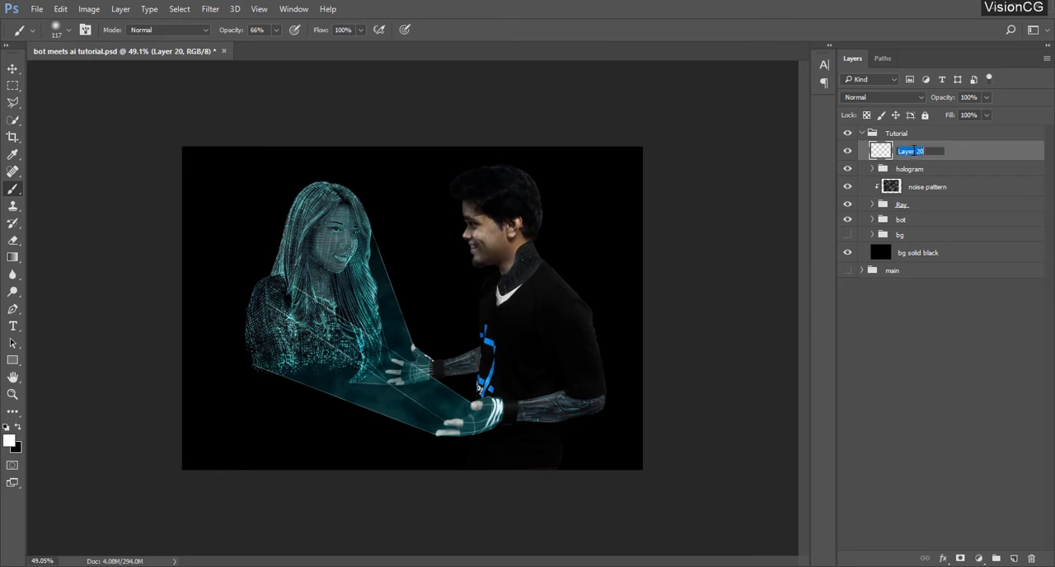
type("pl")
type("xel part")
type("icle")
key("Return")
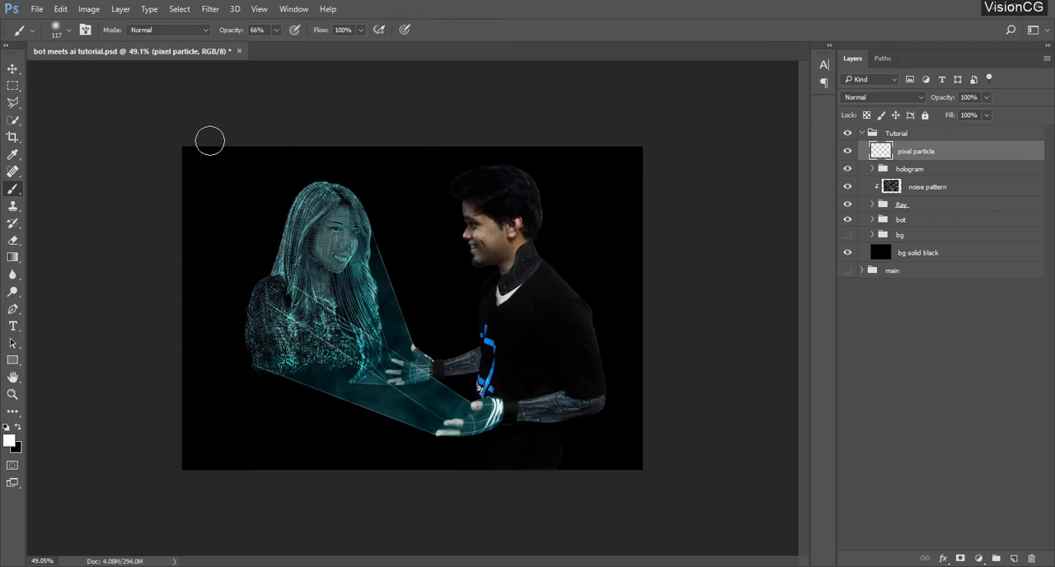
Set up a new document 100 pixels wide and 100 pixels high with a resolution of 150 pixels/centimeter
left_click(38, 11)
left_click(46, 28)
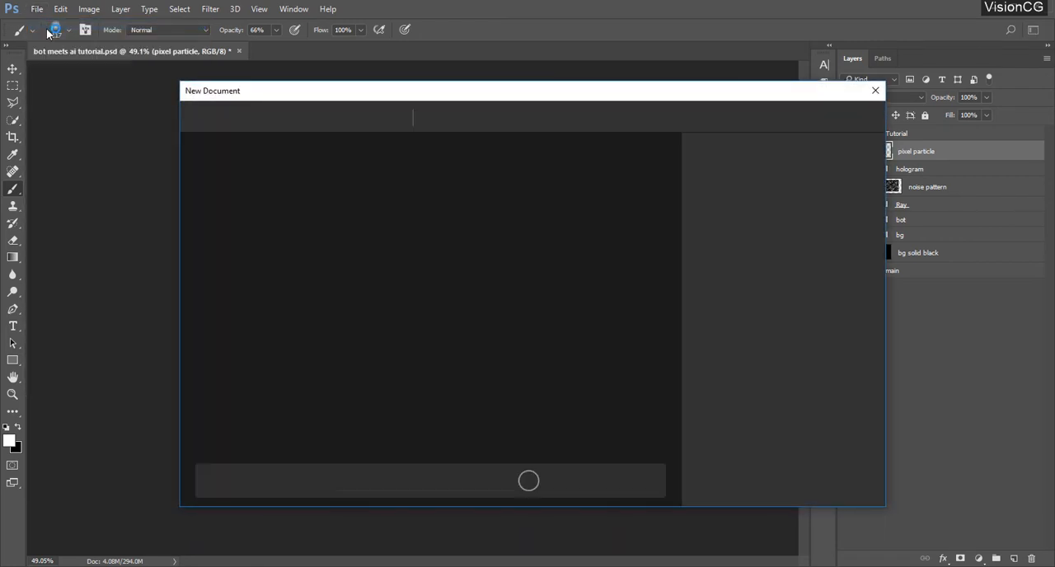
left_click(798, 213)
left_click(766, 231)
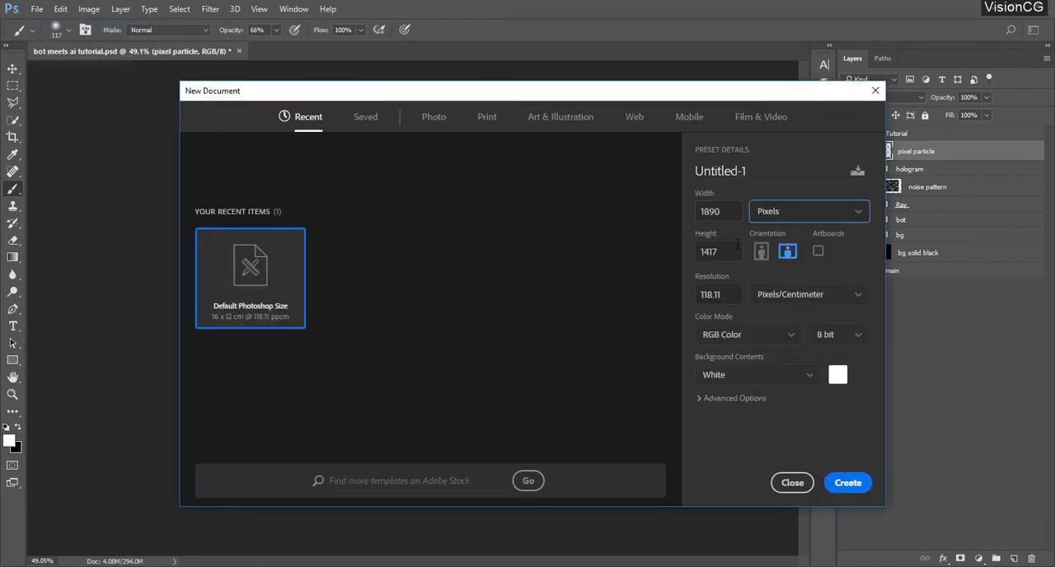
double_click(711, 211)
type("100")
key("Tab")
type("100")
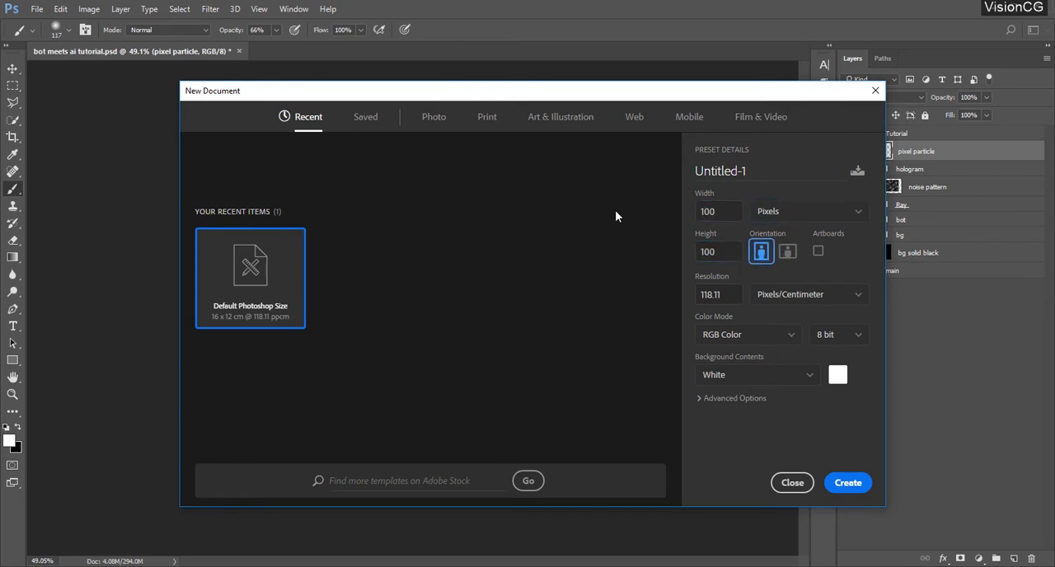
double_click(731, 293)
type("150")
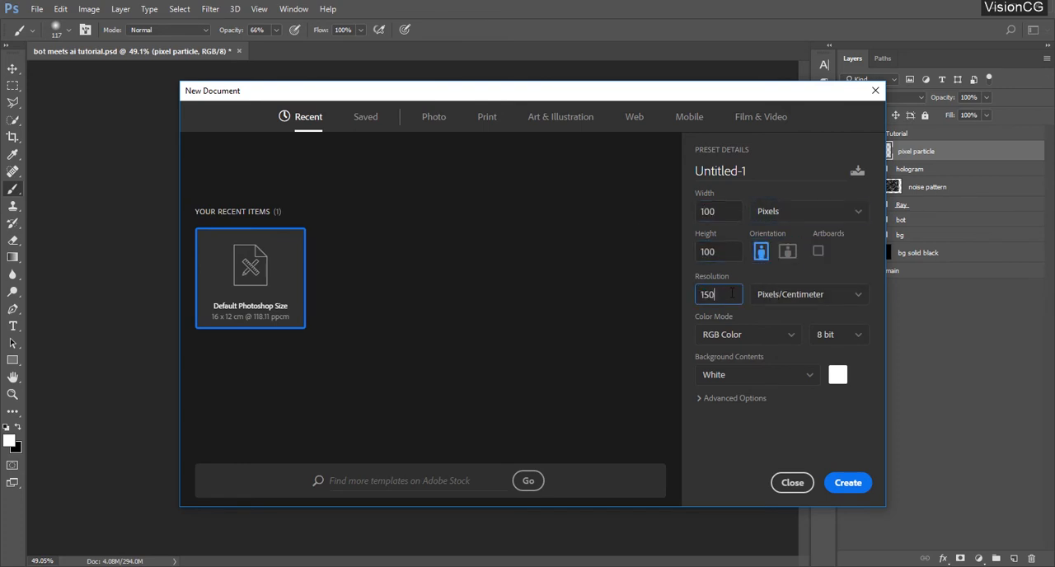
Choose transparent background contents for the new document and create it
left_click(759, 386)
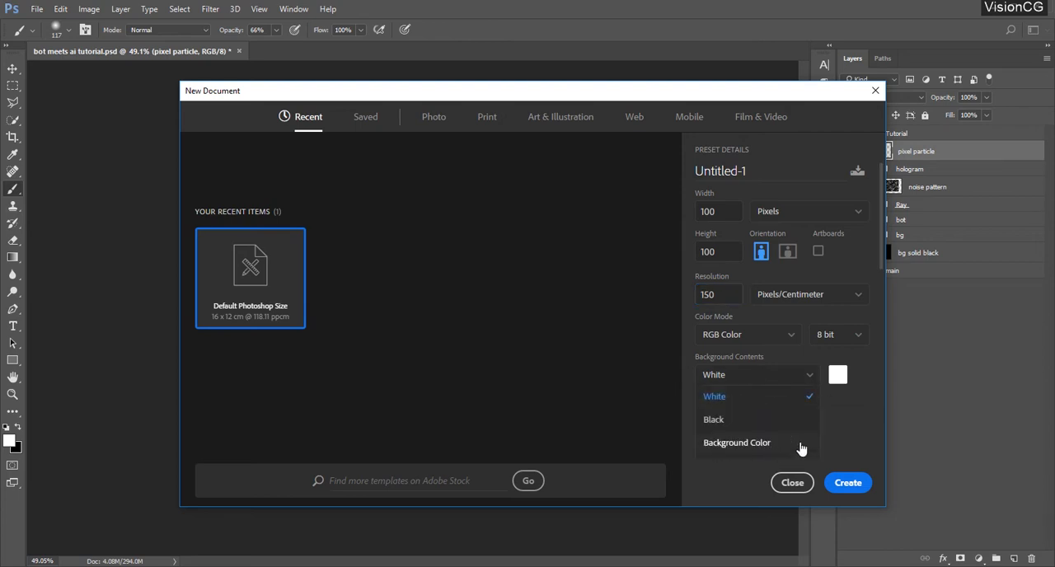
left_click(786, 402)
left_click(709, 399)
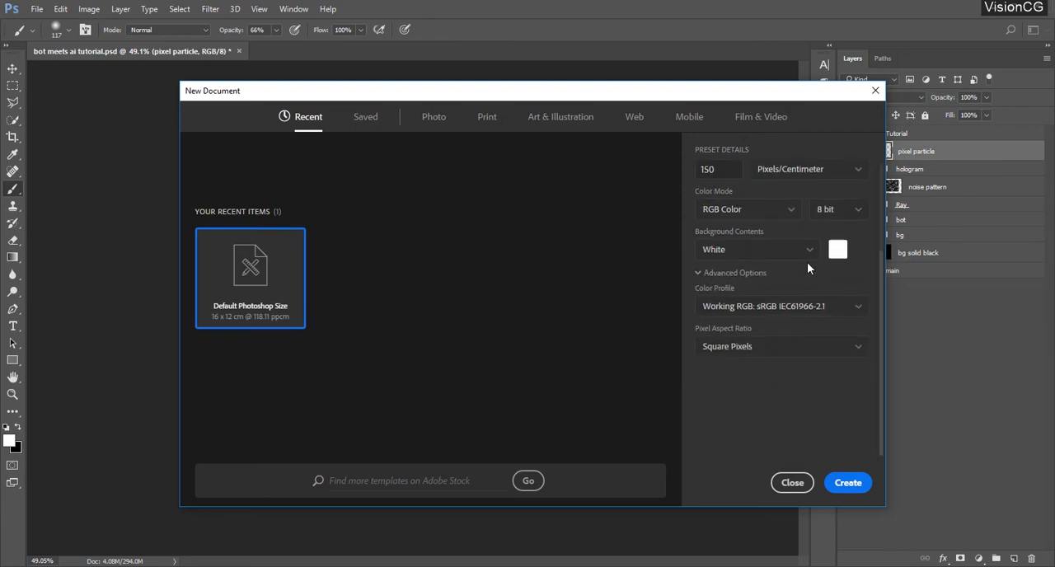
left_click(760, 249)
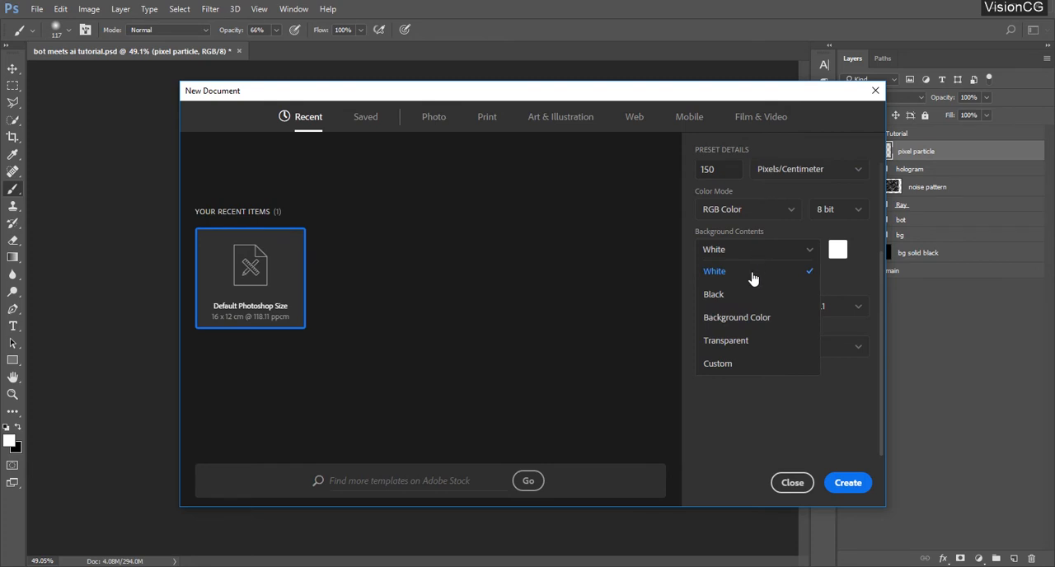
left_click(722, 343)
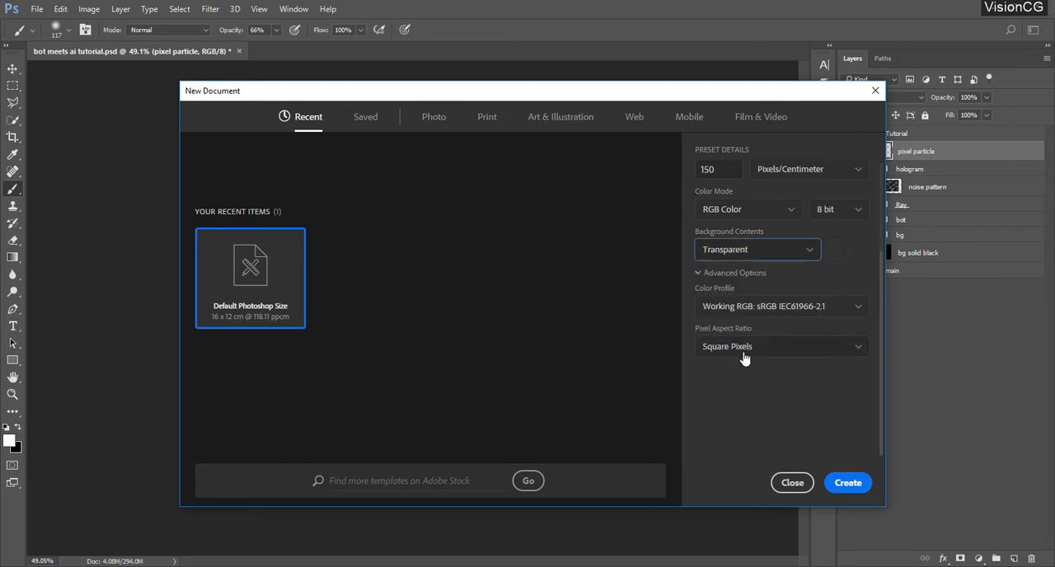
left_click(854, 484)
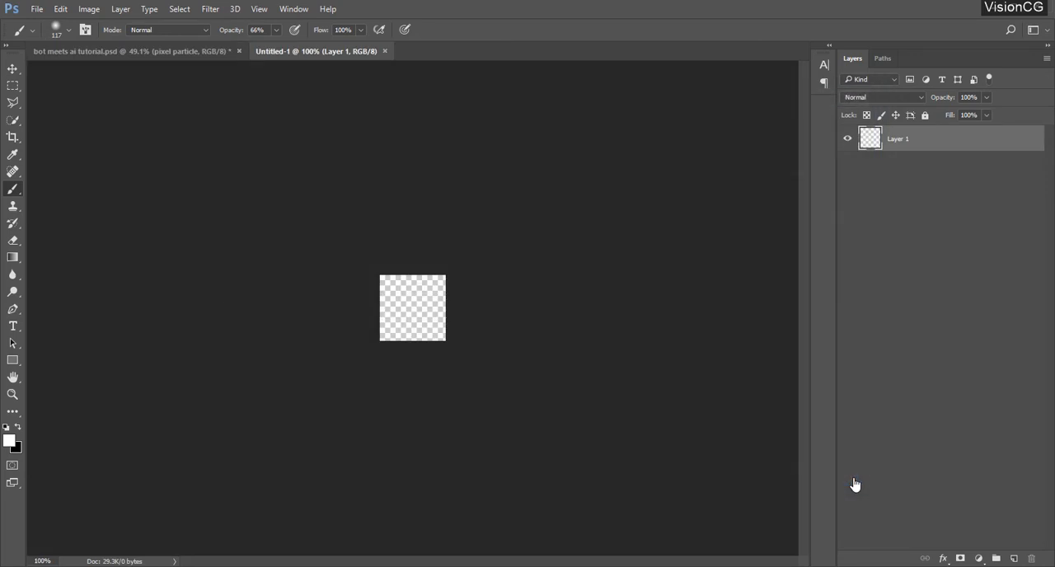
Choose a 1 px square brush tip for the Brush tool and undo the test stroke on the blank canvas
key("z")
right_click(424, 309)
left_click(463, 321)
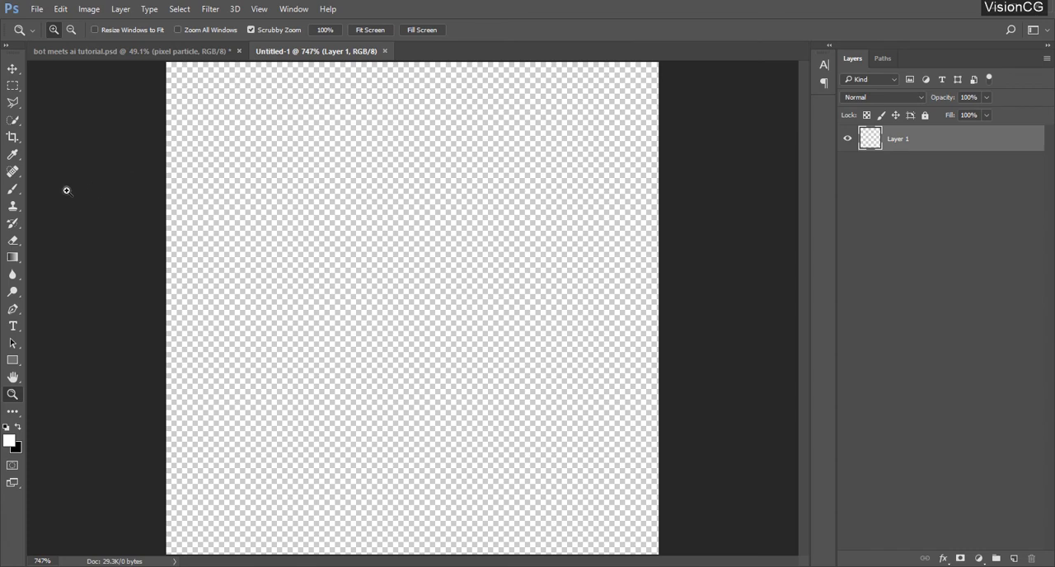
left_click(14, 193)
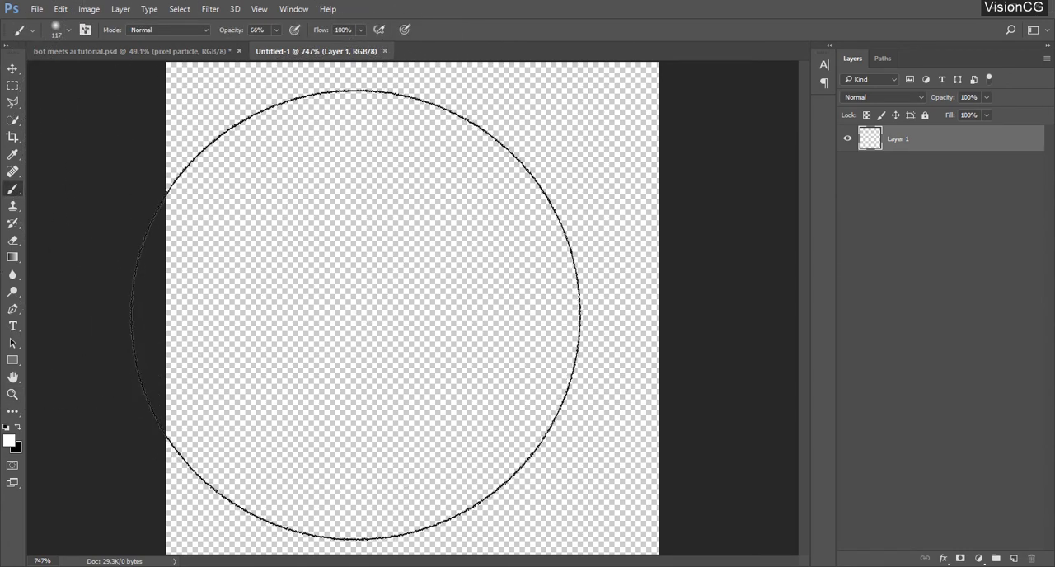
right_click(349, 310)
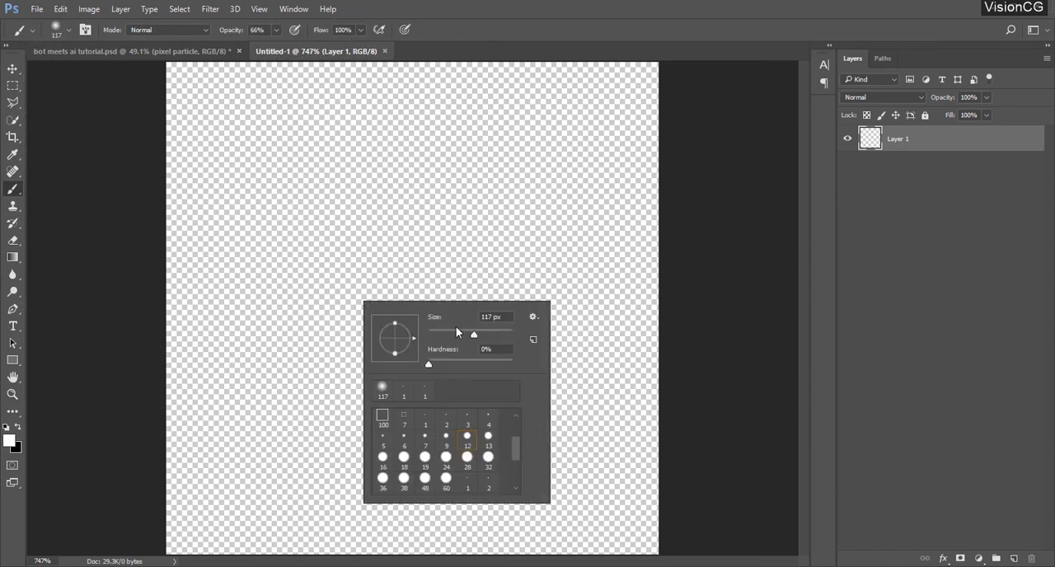
mouse_move(455, 330)
left_mouse_down()
mouse_move(441, 335)
mouse_move(449, 329)
left_mouse_up()
scroll(518, 484, "up", 3)
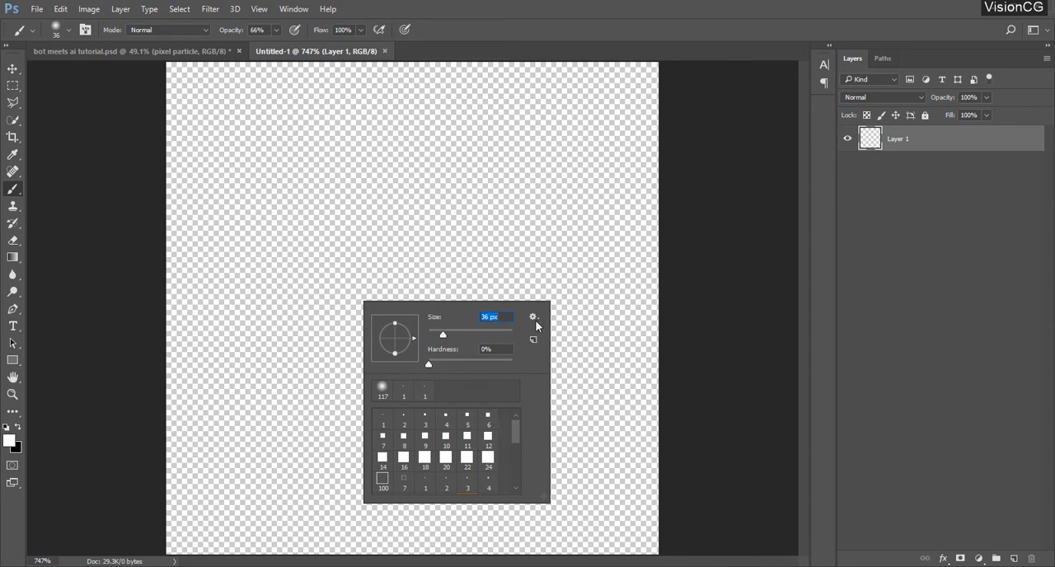
right_click(294, 153)
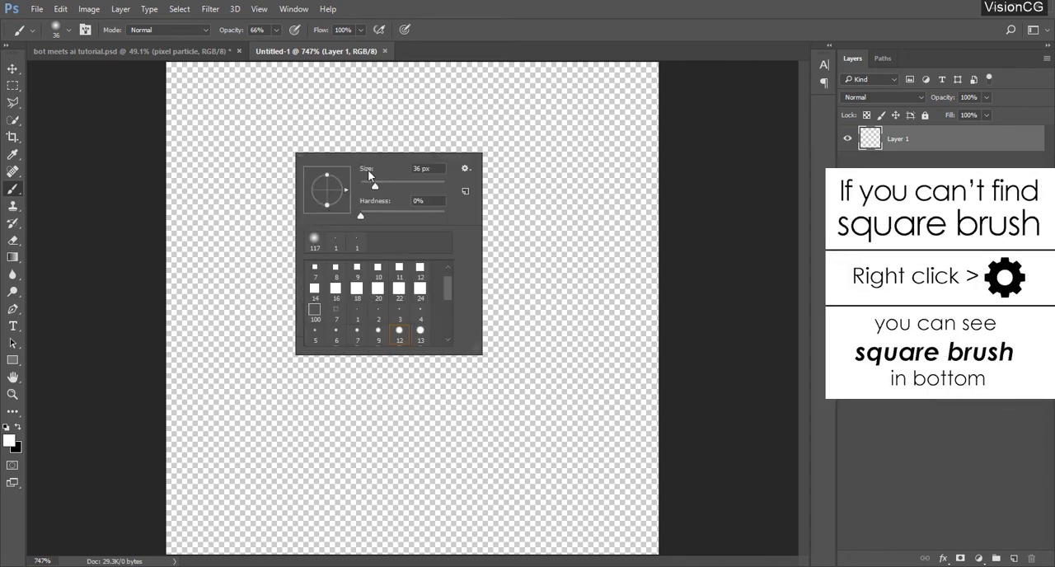
left_click(466, 168)
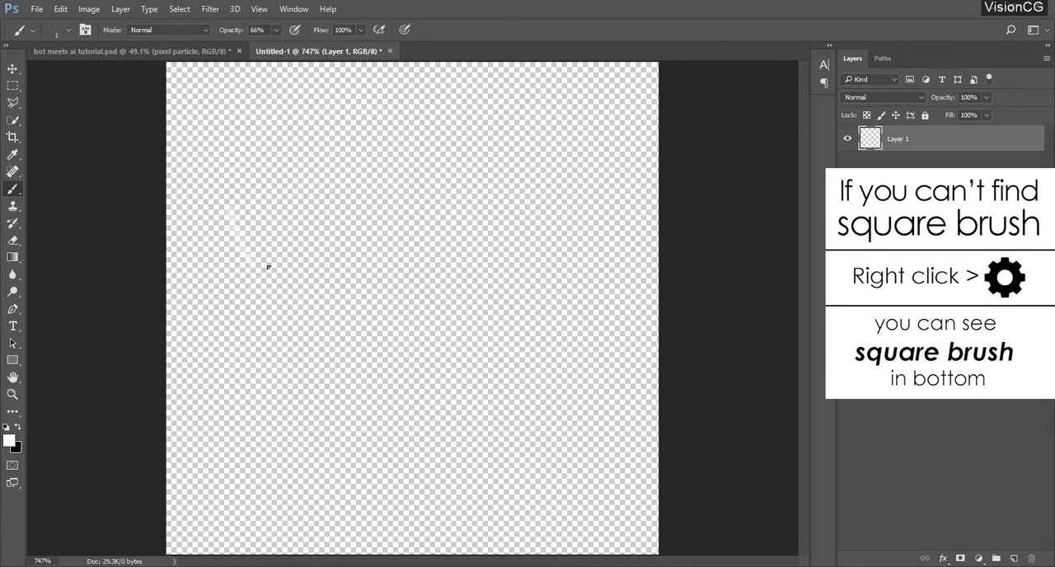
key("ctrl+z")
Switch to the Pencil tool with black as the foreground color and undo its test strokes
right_click(12, 189)
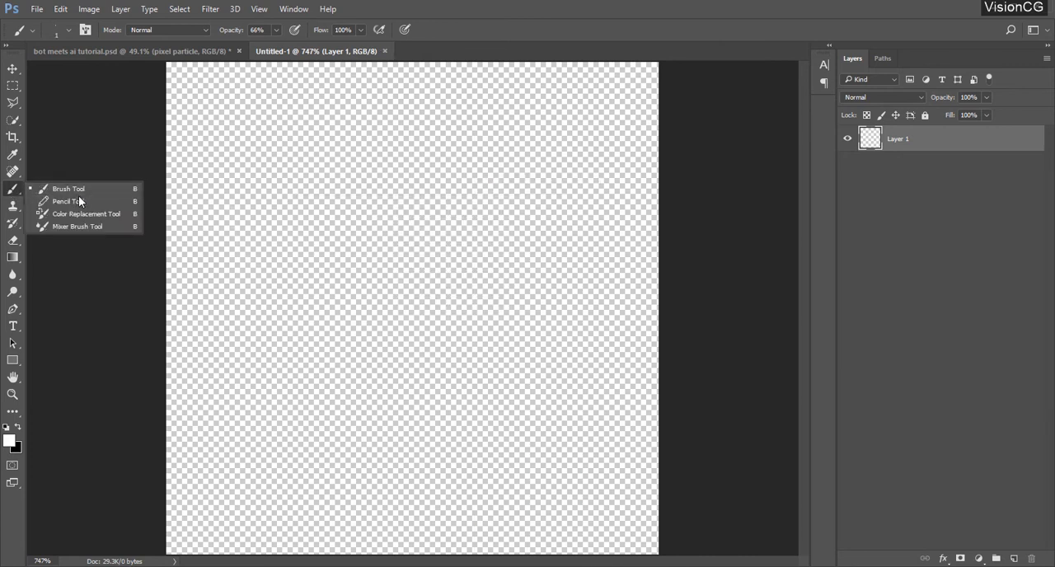
left_click(78, 201)
mouse_move(209, 221)
left_mouse_down()
mouse_move(220, 285)
mouse_move(266, 268)
mouse_move(234, 329)
mouse_move(395, 385)
mouse_move(419, 192)
left_mouse_up()
key("ctrl+z")
key("x")
key("ctrl+z")
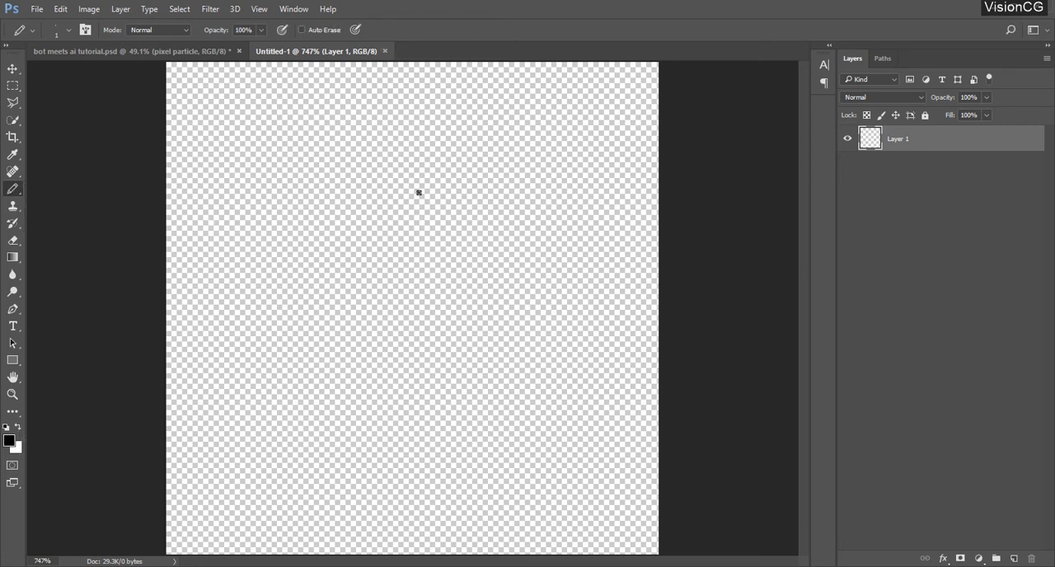
Set the hardness of the 1 px pencil tip to 100%
right_click(329, 166)
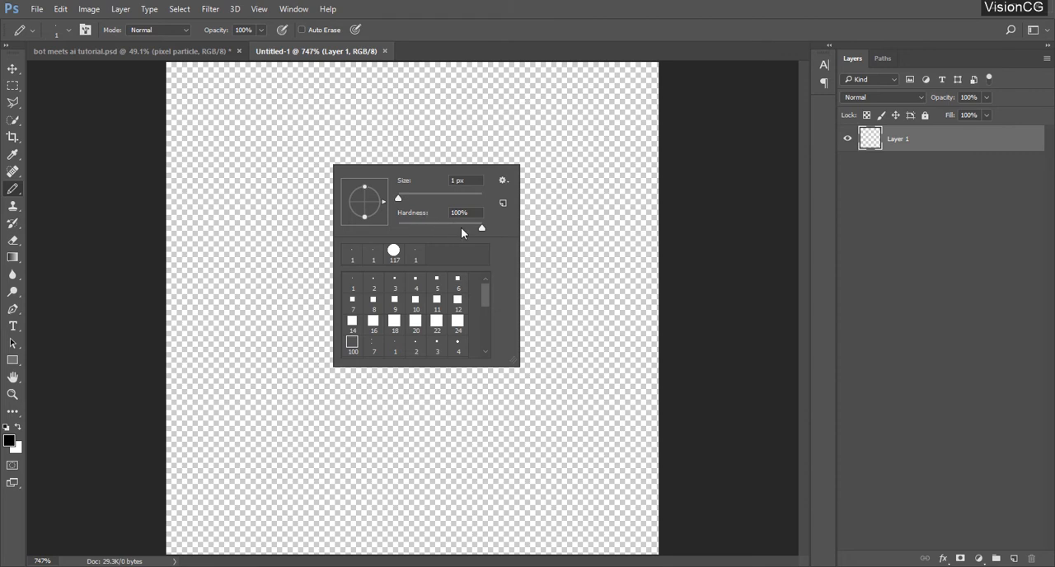
left_click_drag(485, 226, 528, 228)
left_click(521, 32)
scroll(252, 219, "down", 1)
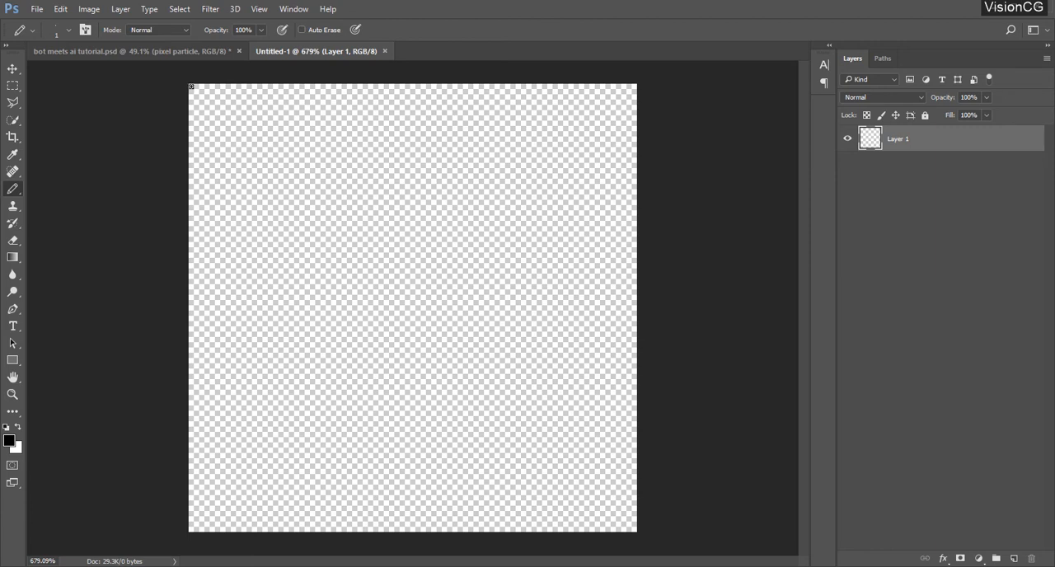
Draw a 1 px black border around the canvas edges and define it as a brush preset named "pixel particle"
mouse_move(192, 86)
left_mouse_down()
mouse_move(205, 423)
mouse_move(191, 529)
mouse_move(641, 528)
mouse_move(637, 85)
mouse_move(192, 85)
left_mouse_up()
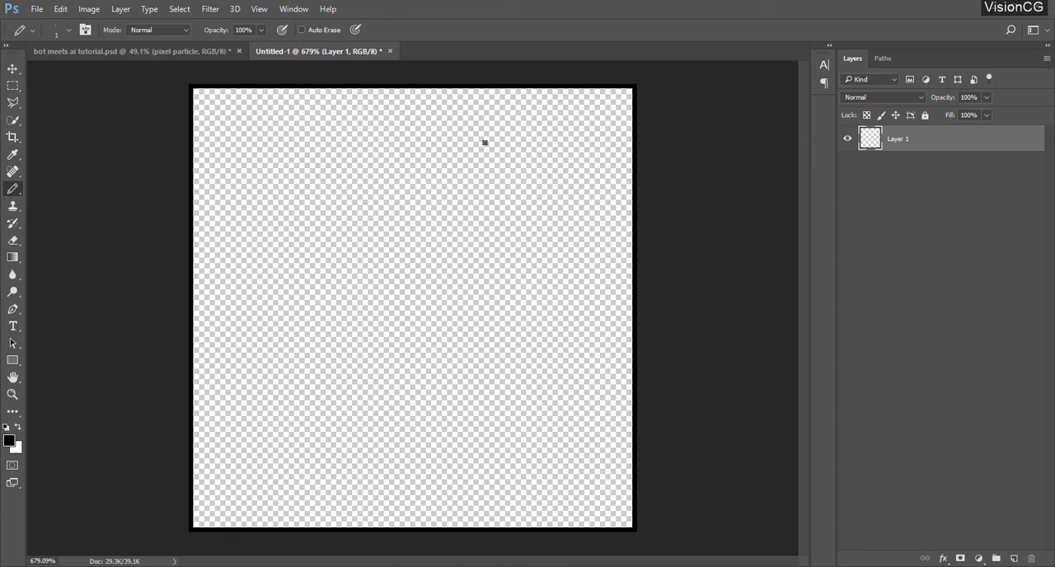
left_click(60, 9)
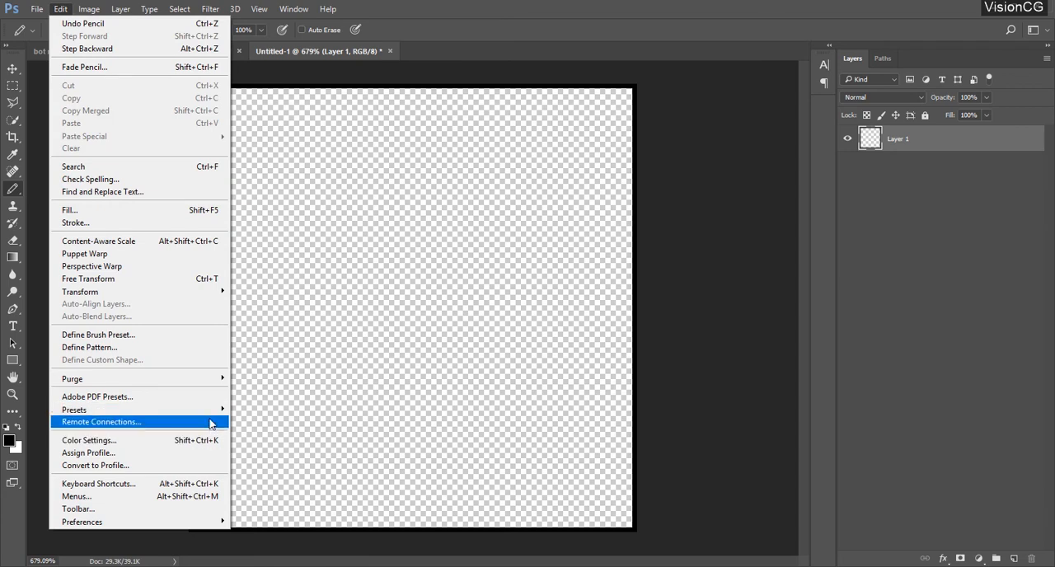
left_click(103, 335)
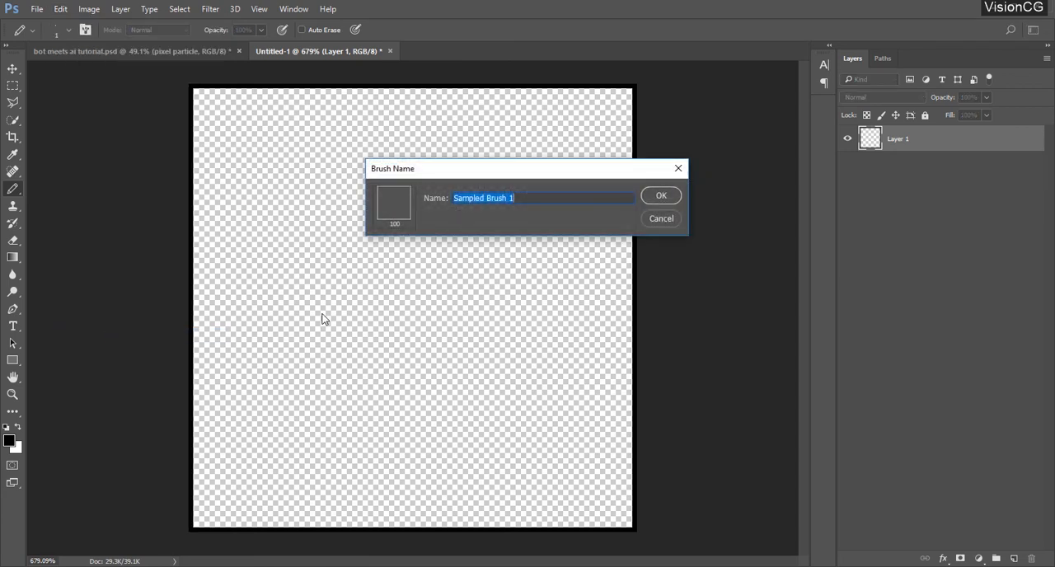
type("pixel particle")
left_click(679, 195)
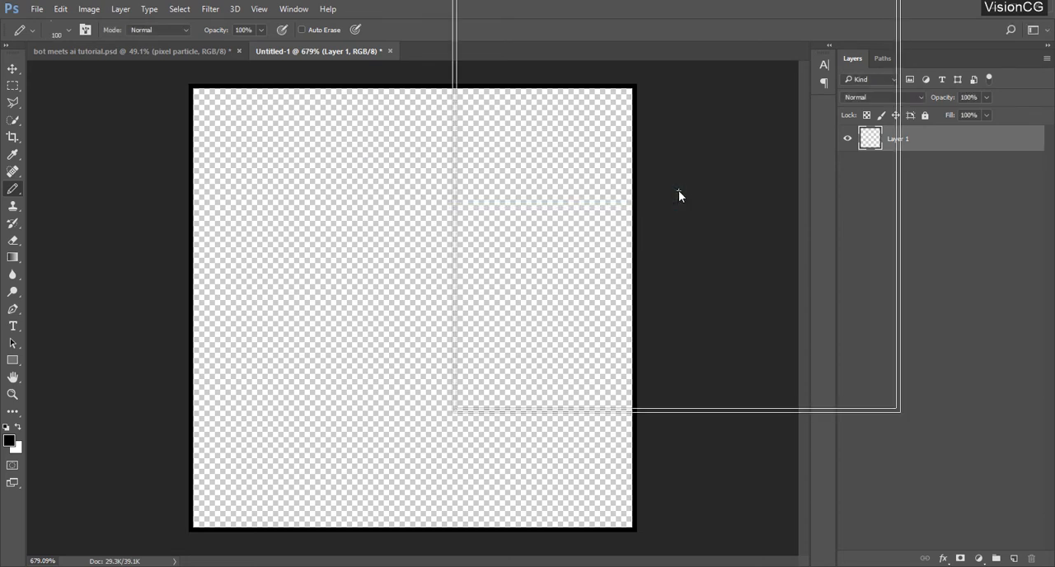
Close the untitled document without saving and try test strokes with the new square brush on the pixel particle layer
left_click(390, 51)
left_click(552, 227)
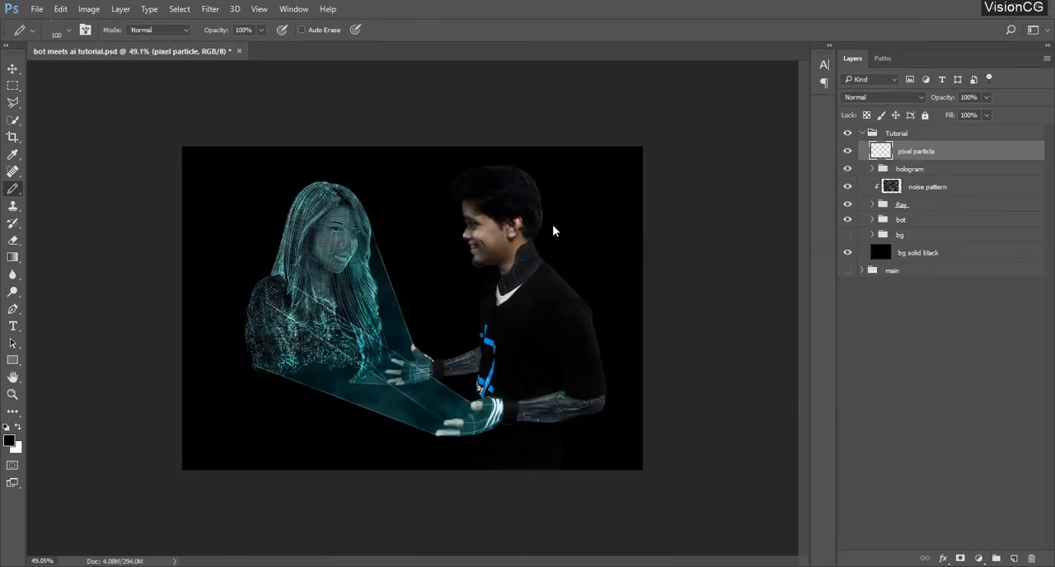
mouse_move(425, 239)
left_mouse_down()
mouse_move(471, 311)
mouse_move(555, 242)
mouse_move(387, 215)
mouse_move(490, 236)
mouse_move(498, 255)
left_mouse_up()
key("ctrl+z")
left_click_drag(438, 281, 502, 365)
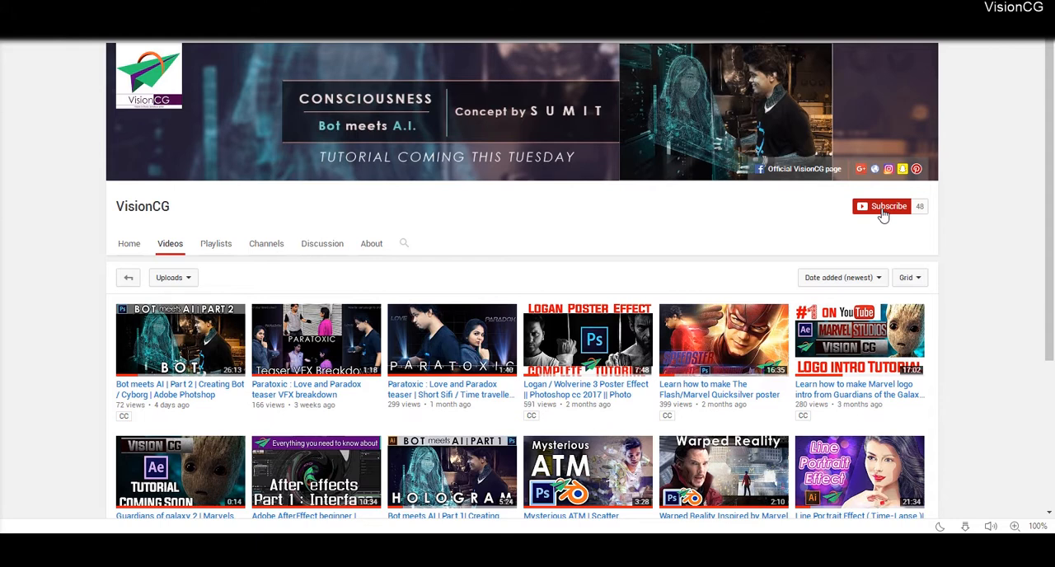
left_click(882, 207)
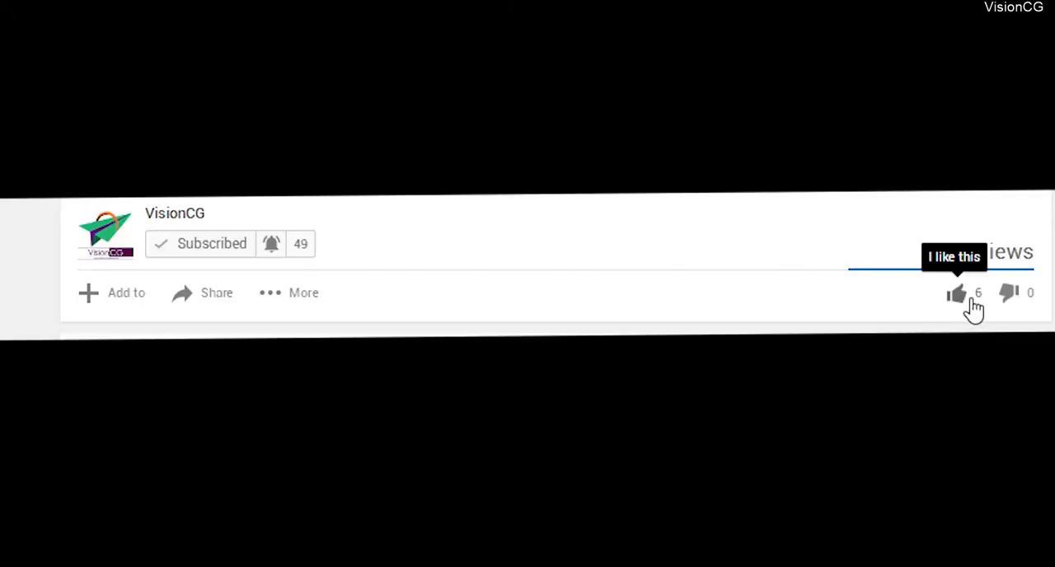
left_click(973, 304)
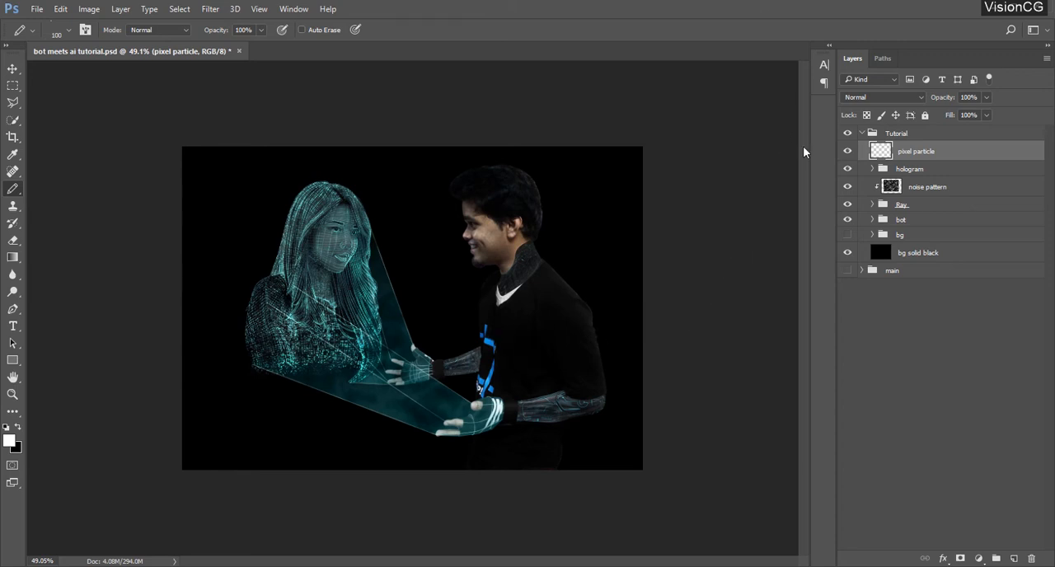
Open the brush settings and locate the custom 100 px square outline among the brush tips
left_click(260, 9)
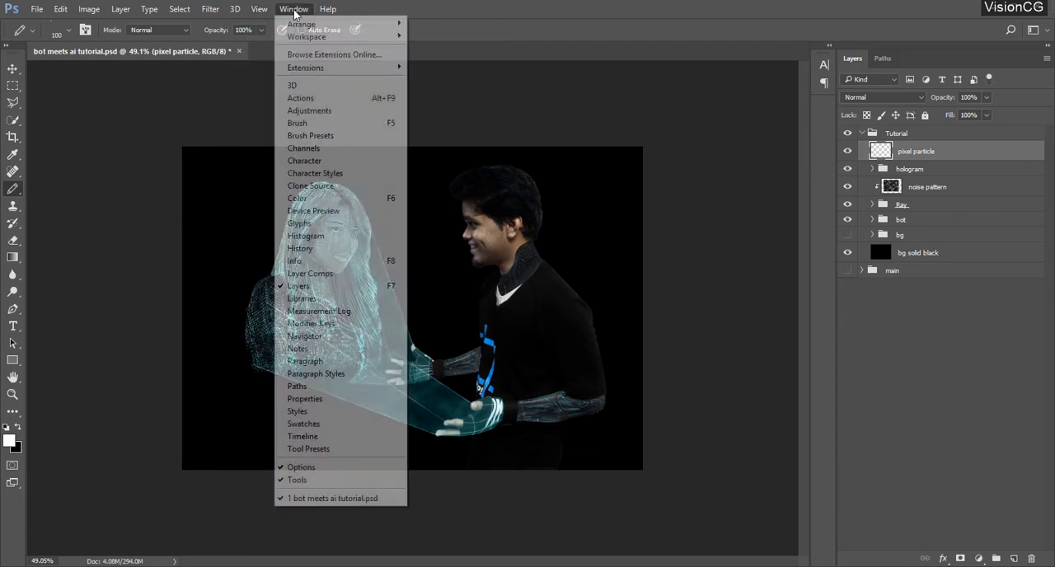
left_click(337, 123)
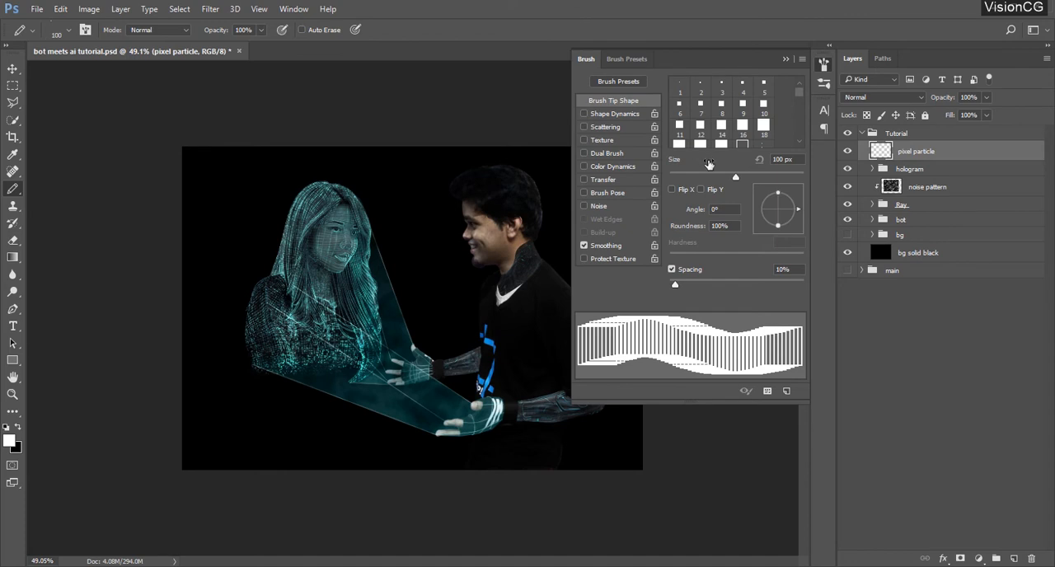
left_click(799, 137)
left_click_drag(799, 136, 802, 126)
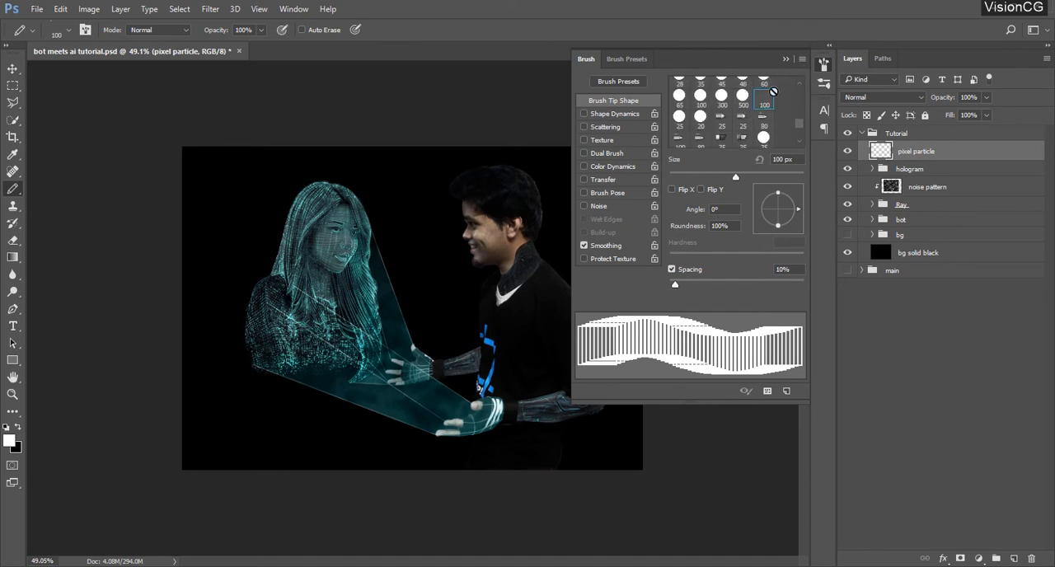
right_click(405, 193)
left_click(564, 203)
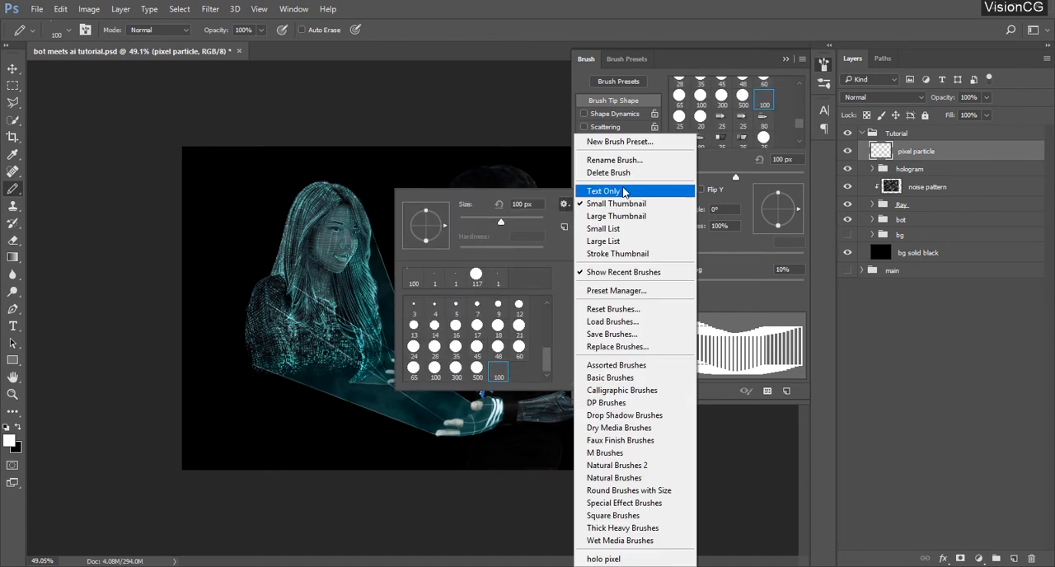
left_click(624, 124)
left_click_drag(547, 327, 548, 348)
left_click(564, 203)
left_click(606, 205)
left_click(675, 60)
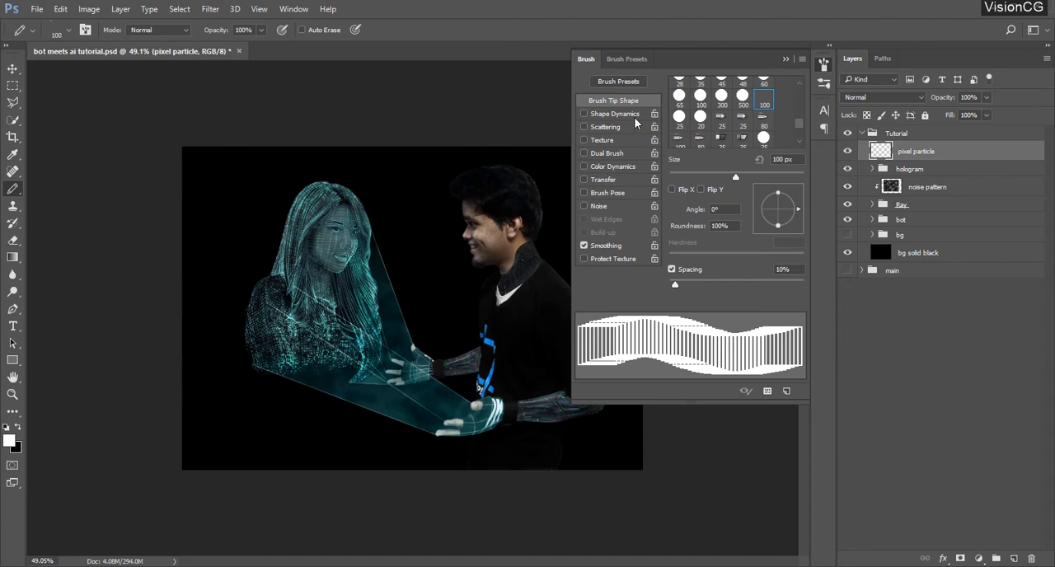
Switch to the Brush tool and set the square tip's spacing to 70%
key("b")
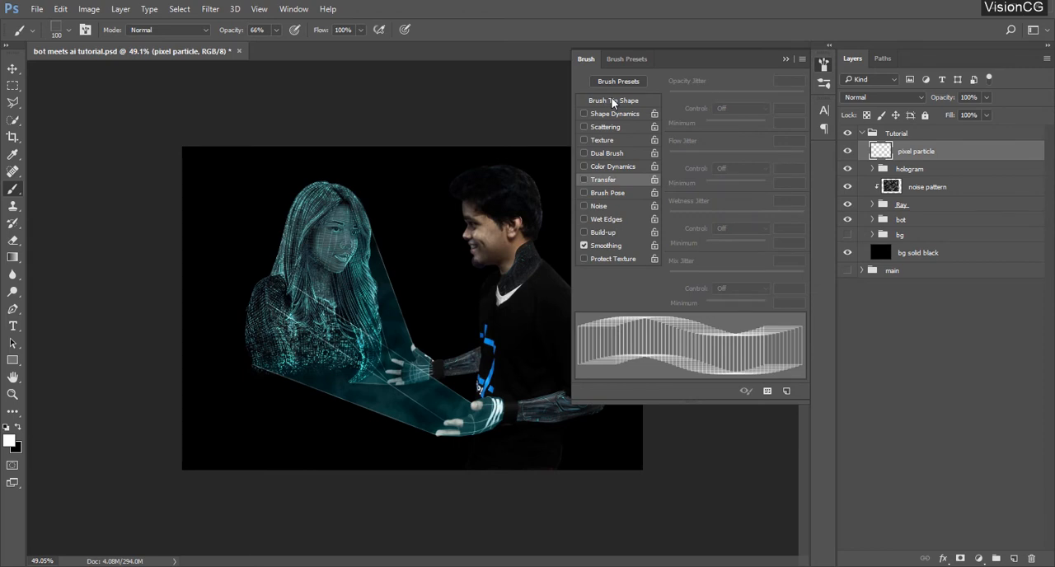
left_click(612, 101)
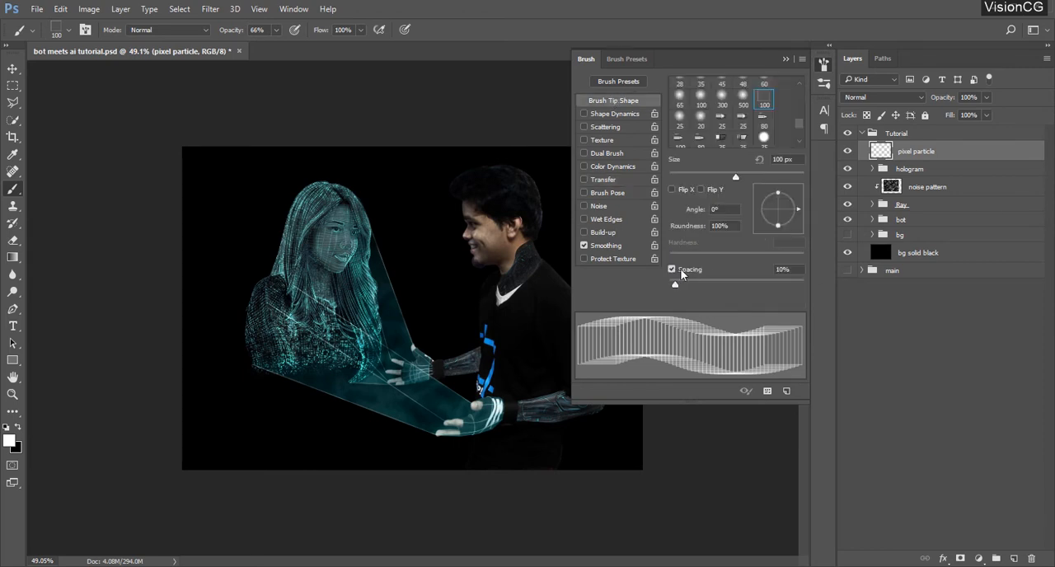
left_click_drag(784, 270, 700, 274)
type("70")
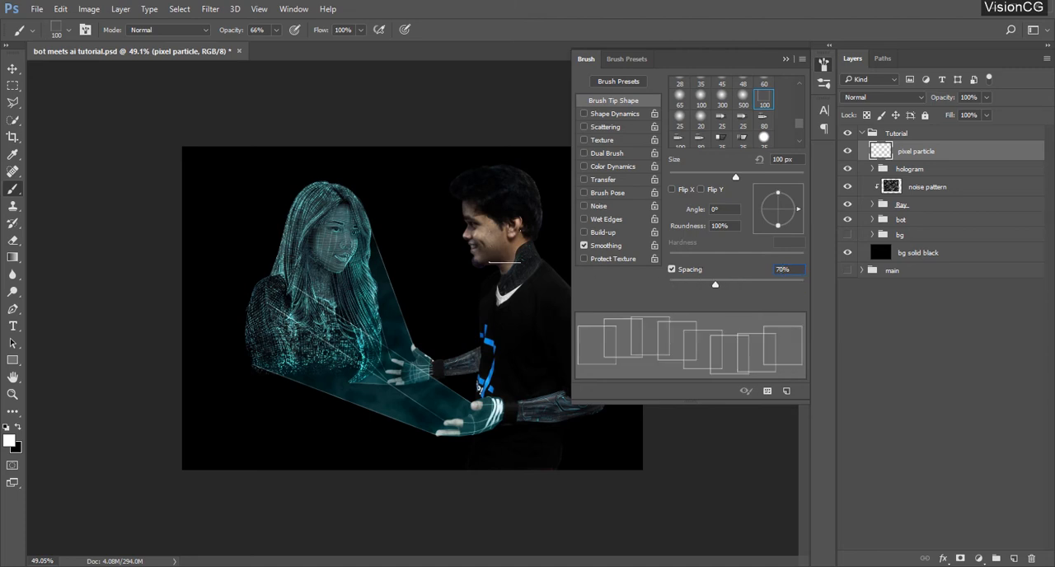
Enable Shape Dynamics for the brush with a size jitter of 75% and a minimum diameter of 100%
left_click(616, 114)
left_click_drag(788, 80, 748, 85)
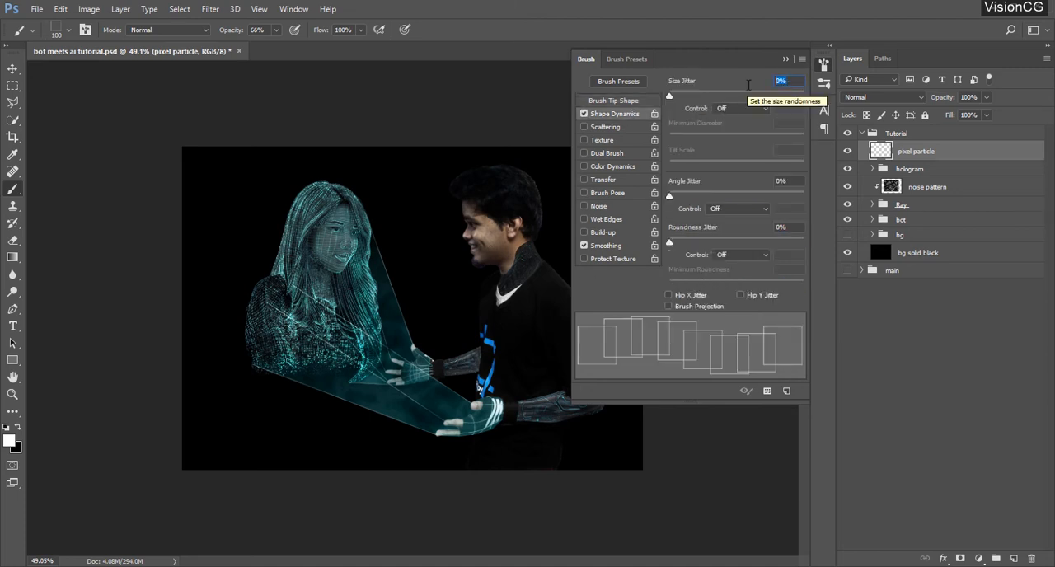
type("70")
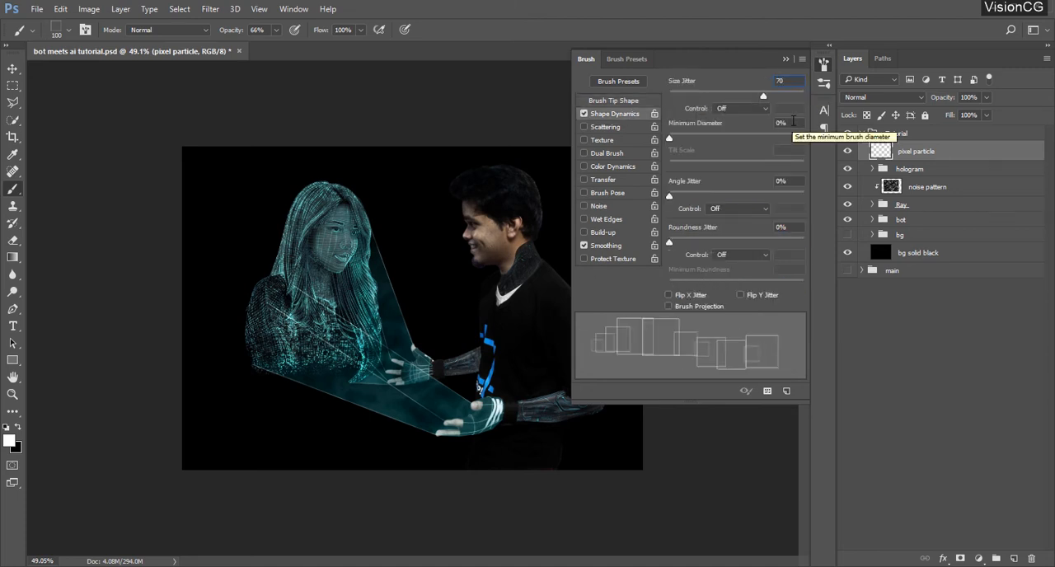
key("BackSpace")
type("5")
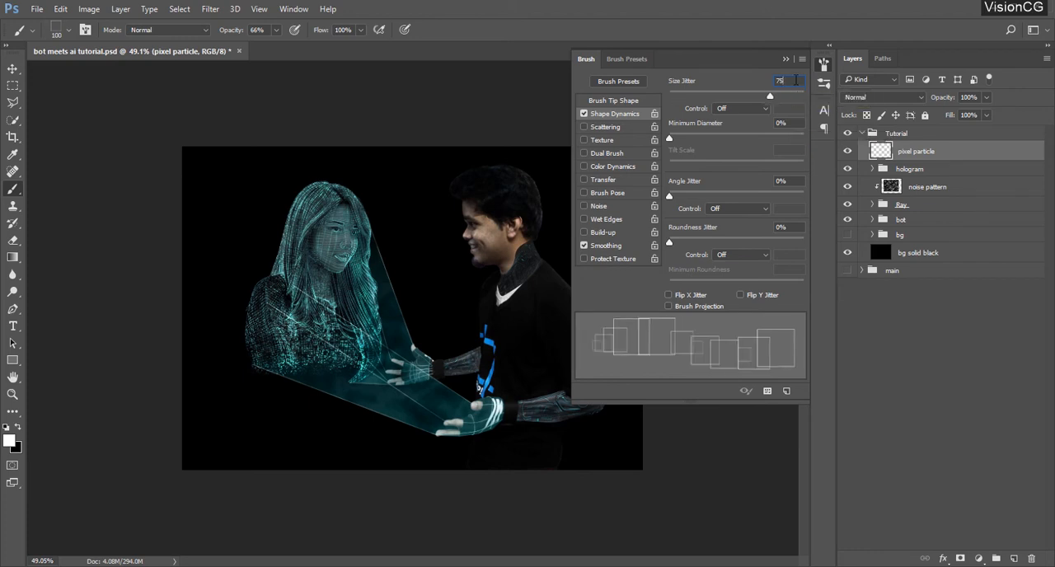
left_click_drag(794, 137, 822, 150)
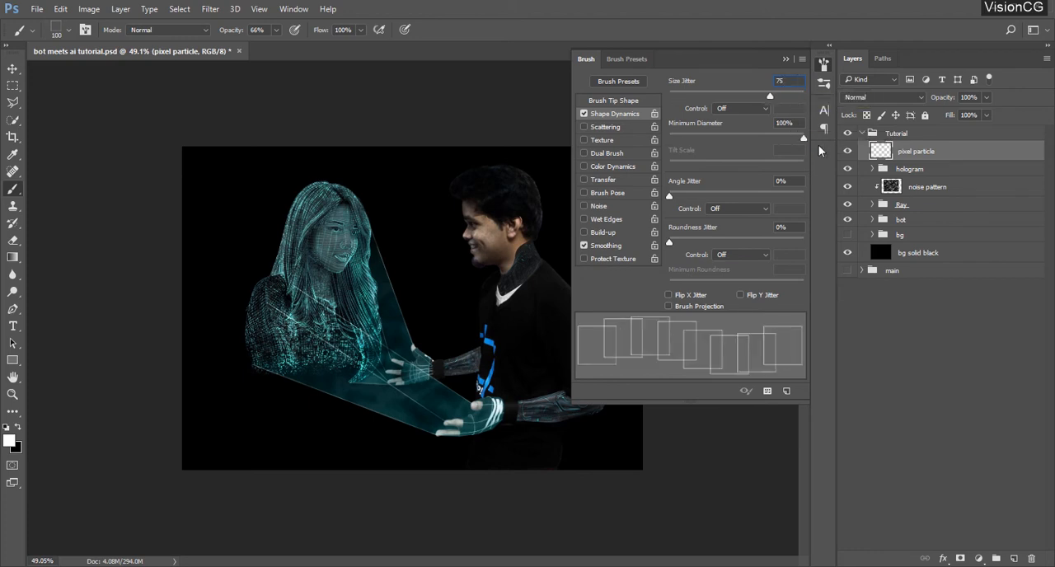
Set the brush's angle jitter to 50%, roundness jitter to 100% and minimum roundness to 40%
left_click(789, 182)
type("50")
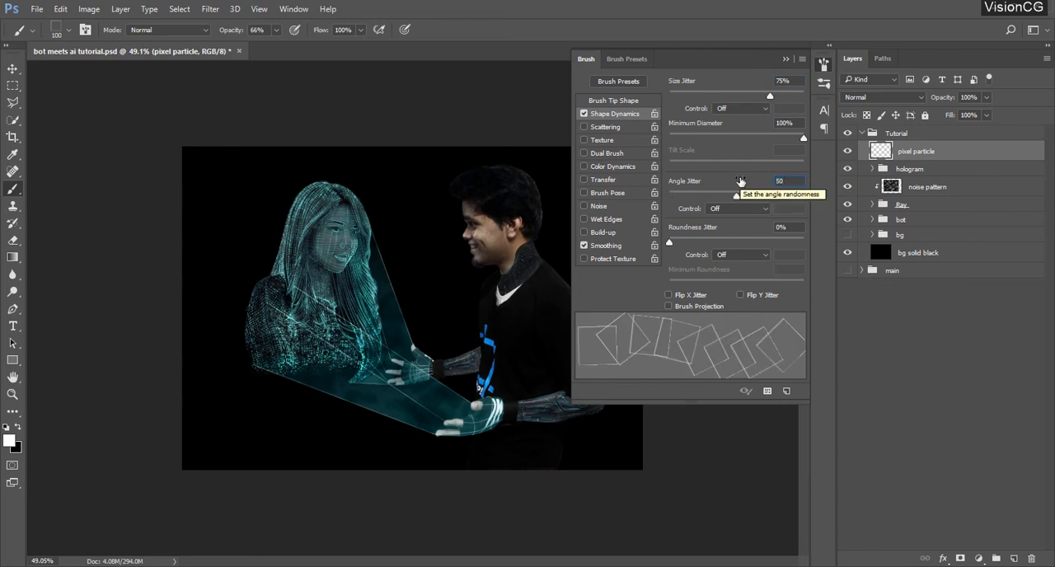
left_click(790, 229)
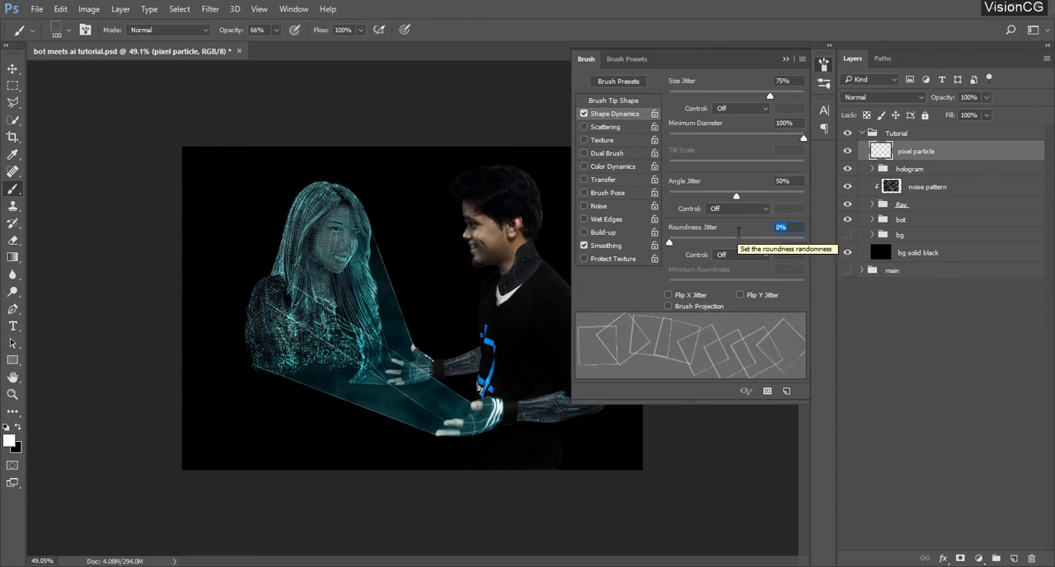
type("100")
left_click(795, 270)
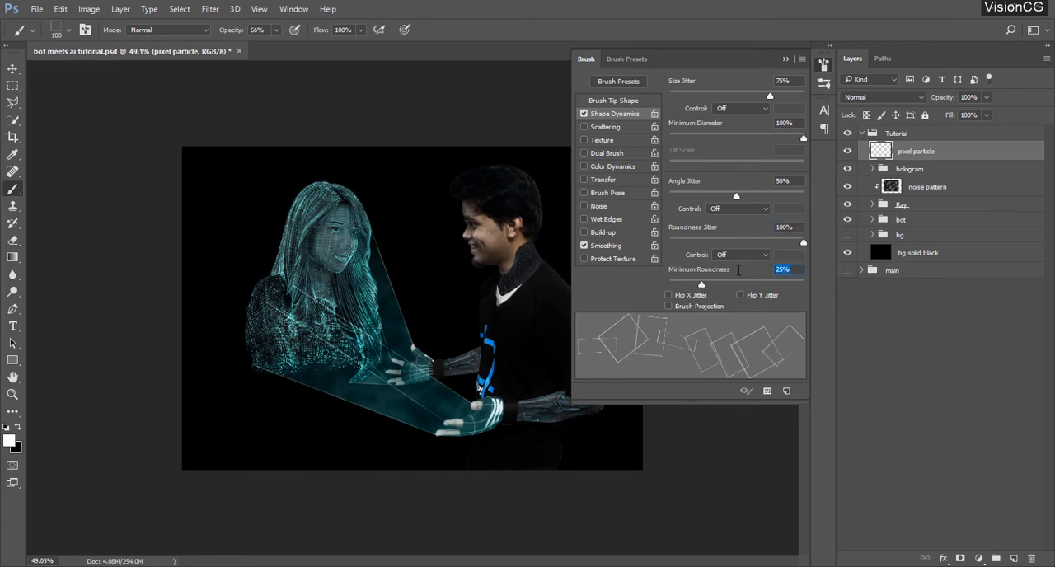
type("40")
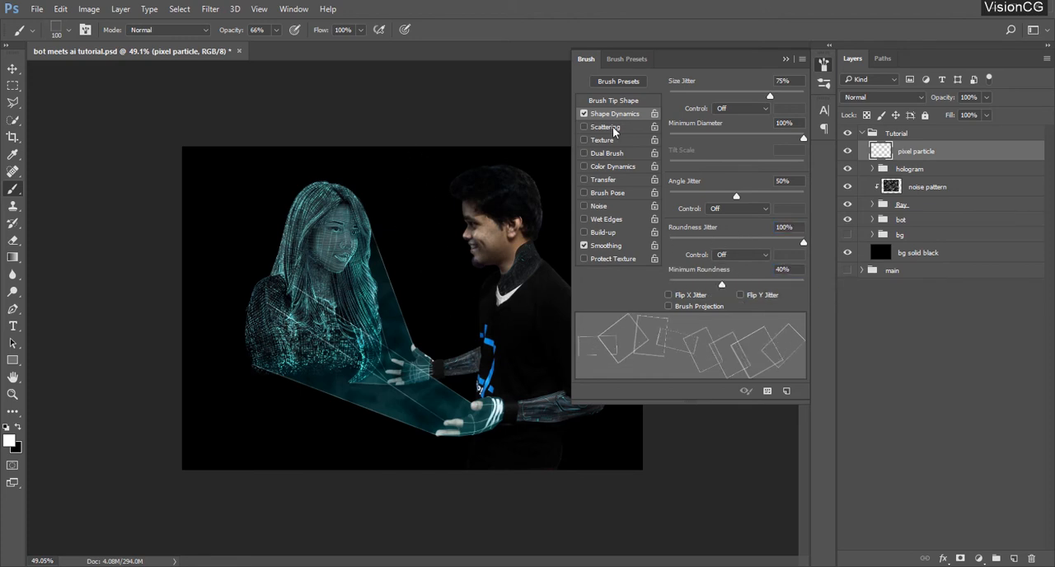
Enable Scattering on both axes at 1000% with a count of 3 and a count jitter of 20%
left_click(612, 126)
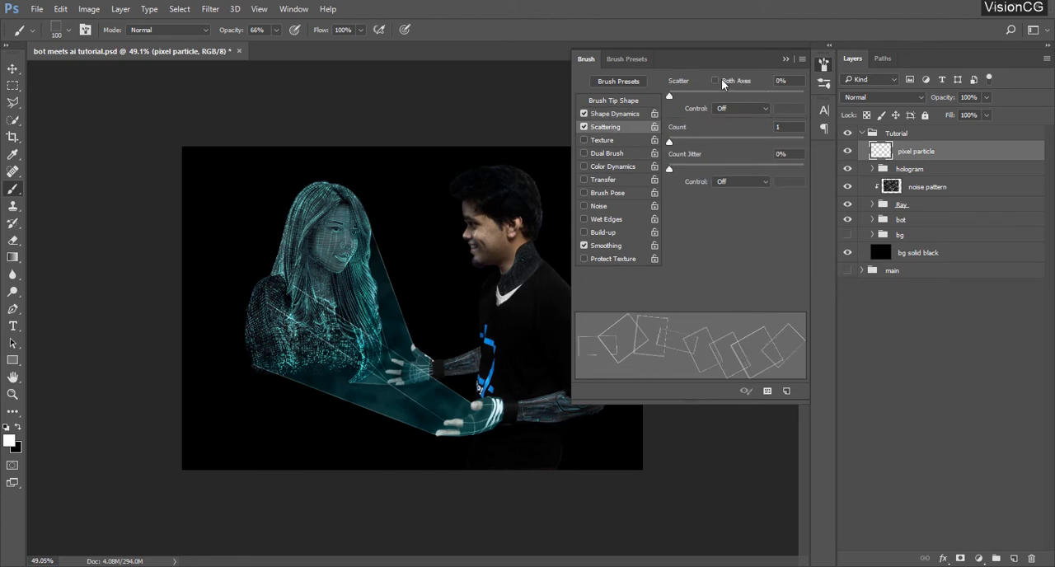
left_click_drag(723, 95, 881, 89)
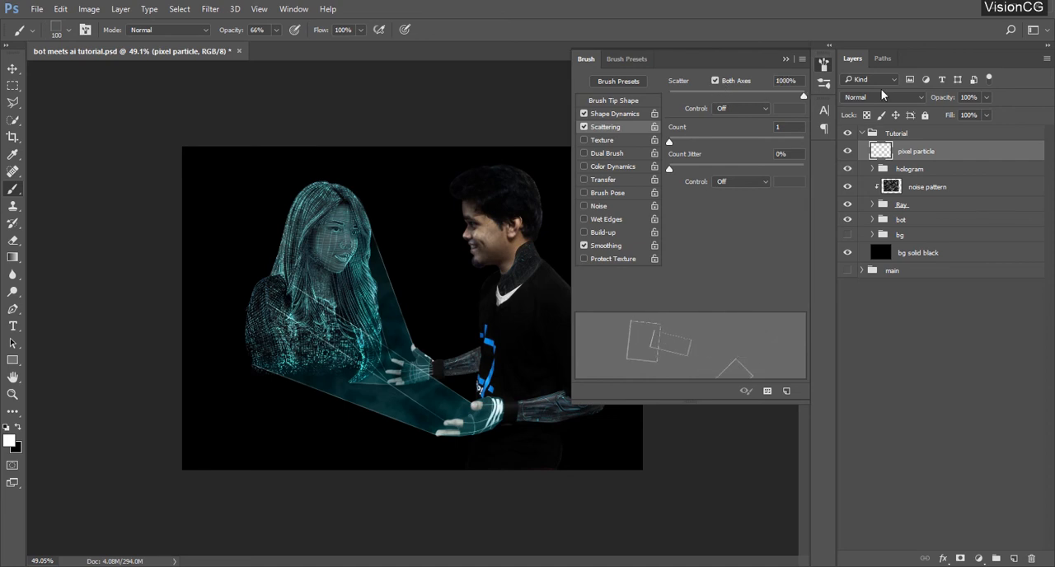
left_click(779, 127)
type("3")
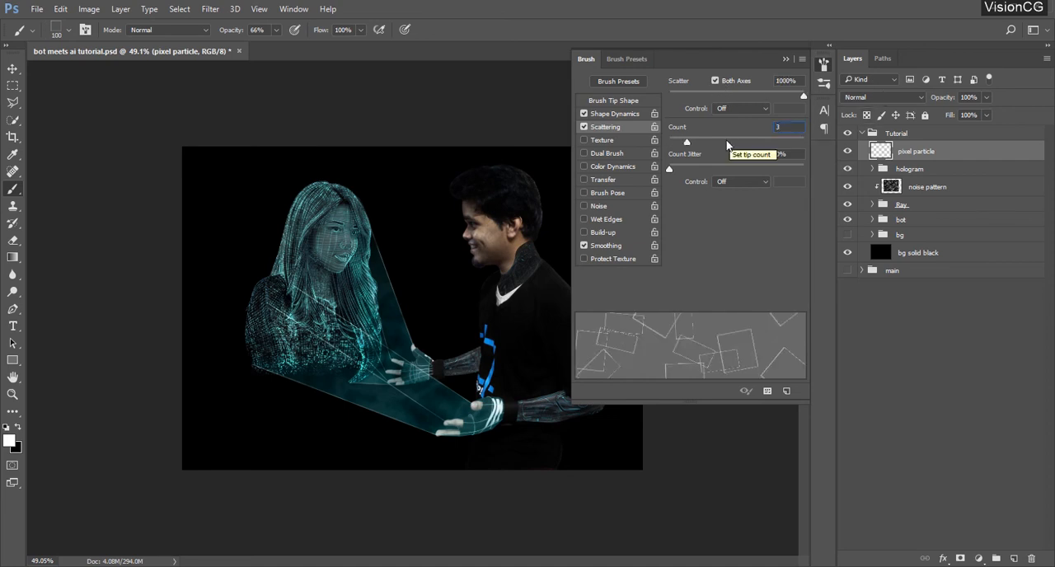
key("Tab")
type("0")
key("Return")
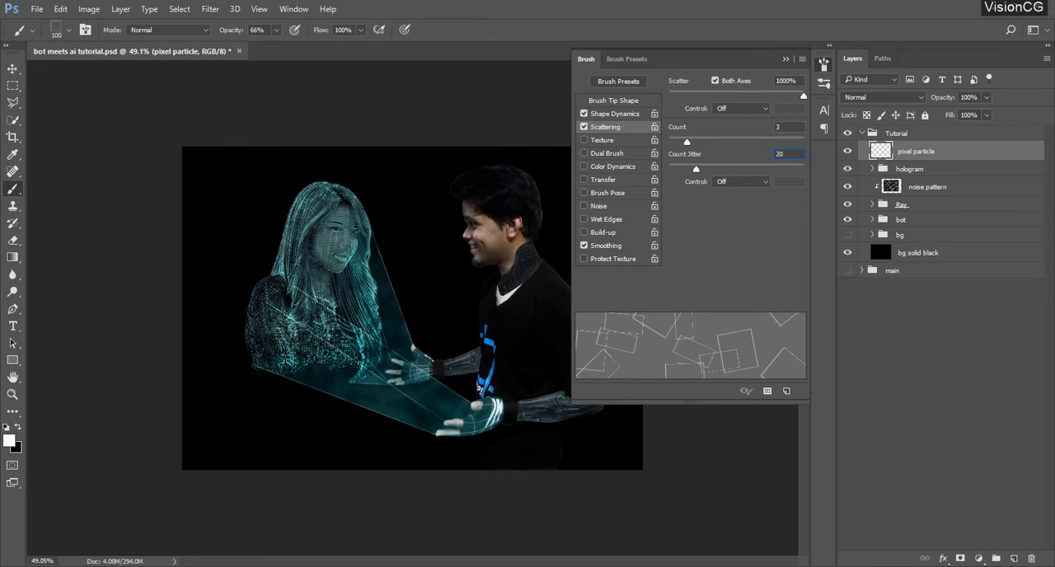
Reduce the brush size to 10 px and undo the test strokes made beside the hologram
mouse_move(387, 239)
left_mouse_down()
mouse_move(457, 325)
mouse_move(434, 249)
left_mouse_up()
key("ctrl+z")
key("bracketleft")
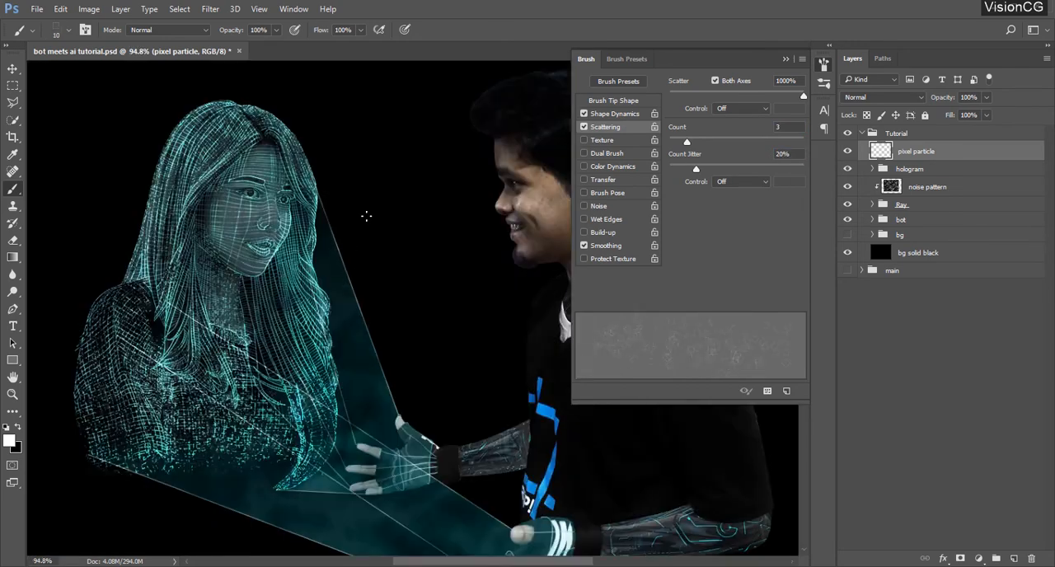
mouse_move(368, 217)
left_mouse_down()
mouse_move(458, 378)
mouse_move(463, 259)
mouse_move(417, 130)
left_mouse_up()
key("ctrl+z")
Enable Transfer for the brush with opacity jitter and flow jitter both at 50%
left_click(618, 179)
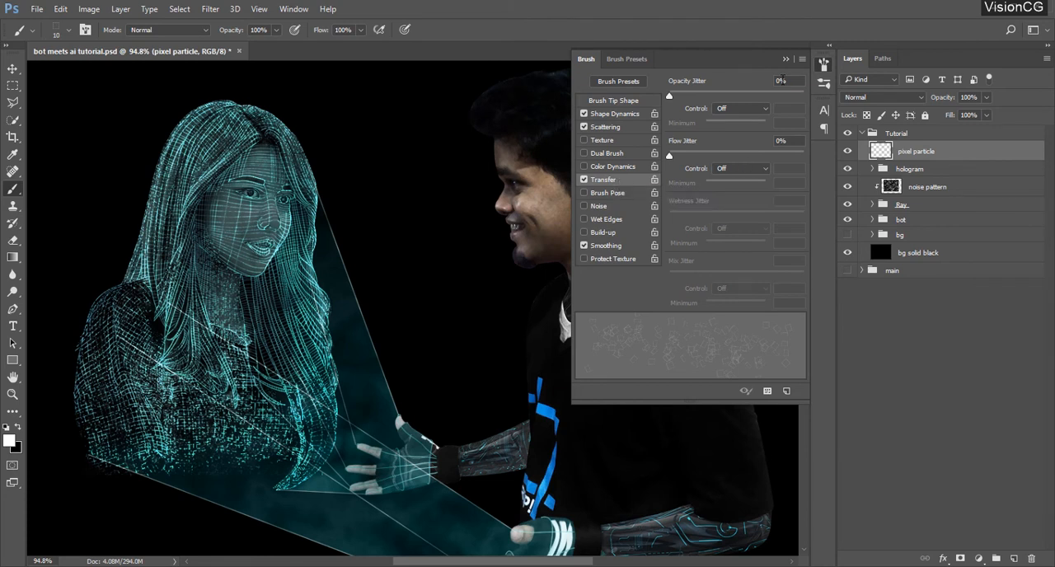
left_click_drag(781, 81, 757, 84)
type("50")
key("Tab")
type("50")
key("Return")
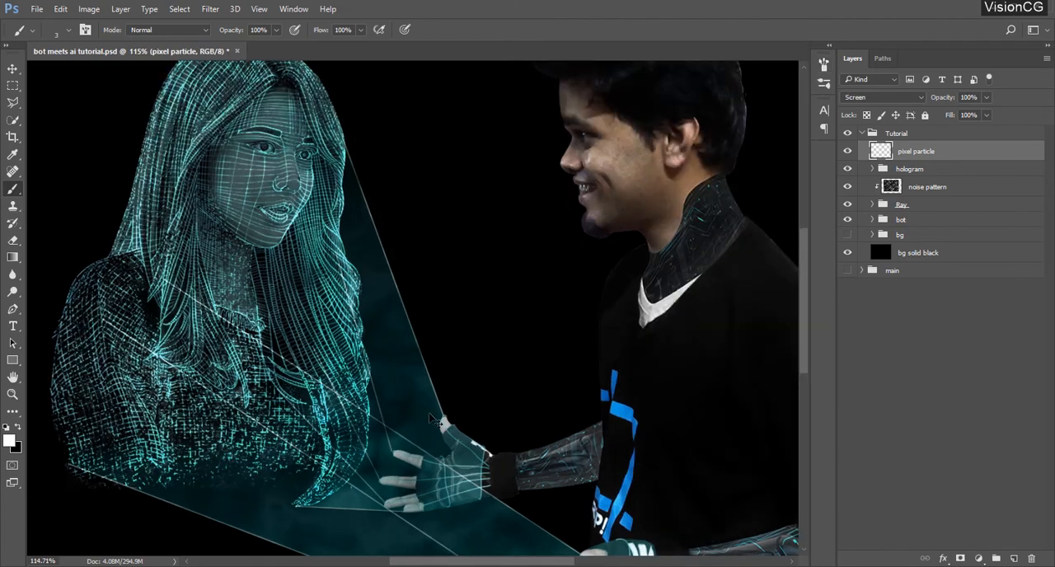
Set the brush size to 5 px and turn off Transfer in the brush settings
scroll(417, 392, "up", 2)
scroll(416, 392, "up", 2)
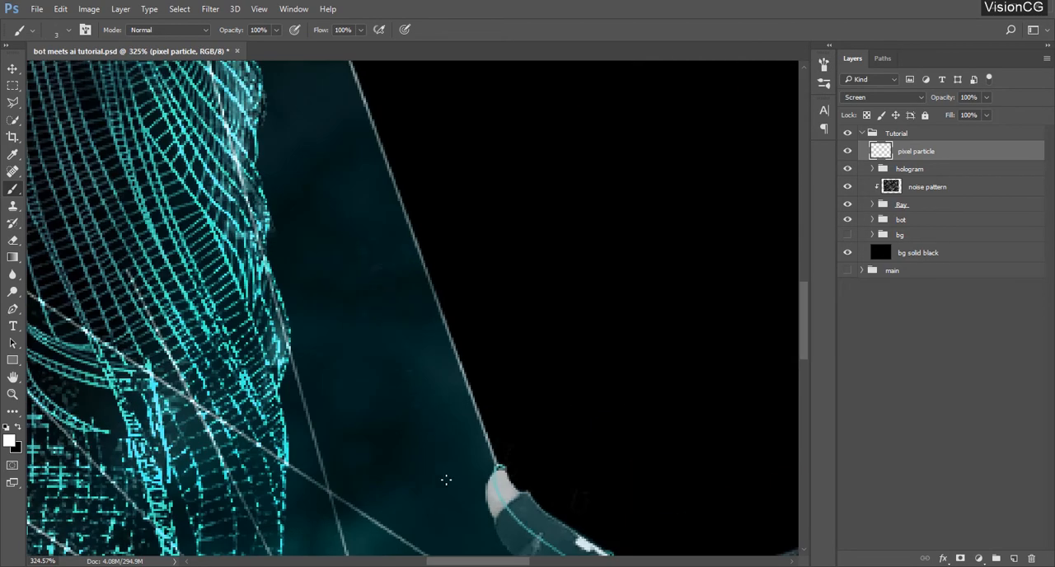
scroll(445, 480, "down", 2)
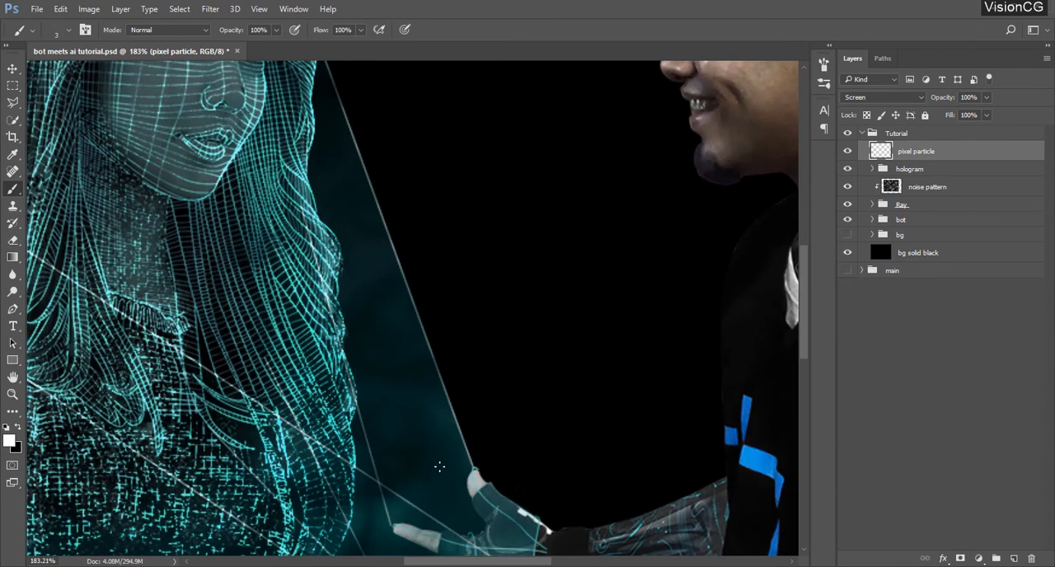
scroll(474, 471, "down", 1)
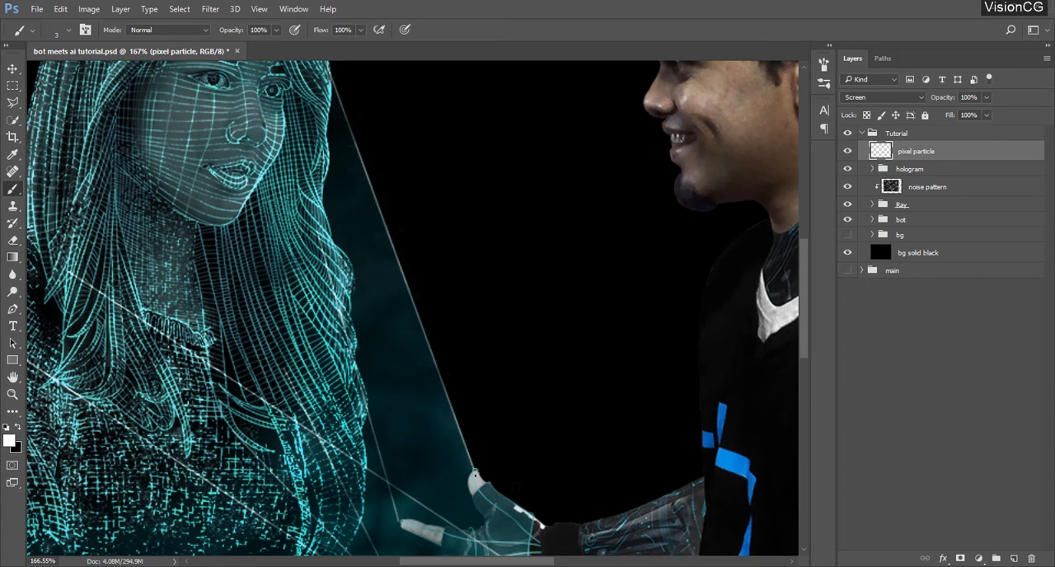
right_click(474, 340)
left_click_drag(620, 355, 591, 357)
type("5")
key("Return")
left_click(824, 64)
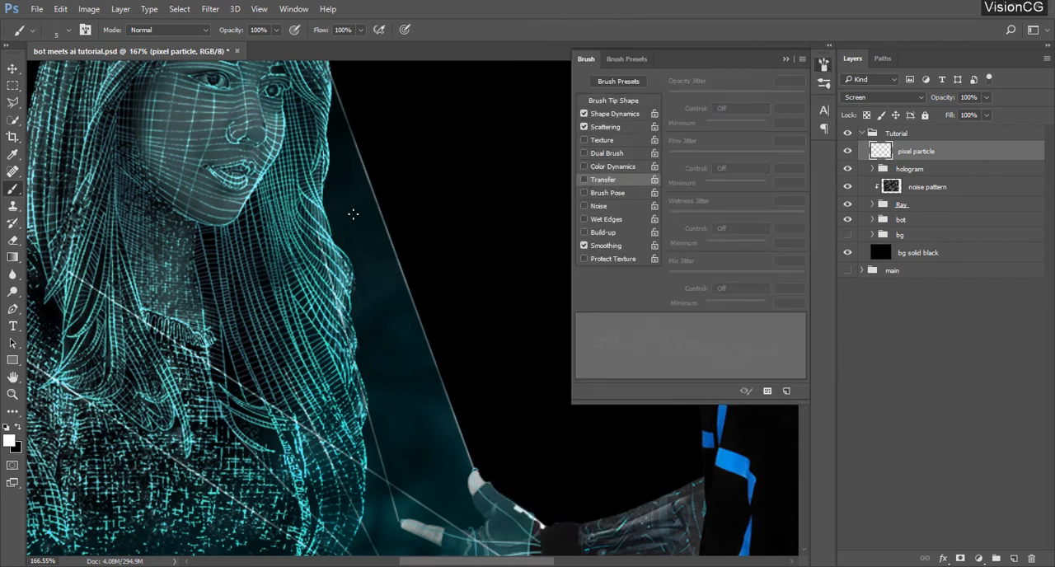
Paint faint pixel particles along the outer hologram rays, near the hands and around the woman's figure and hair
left_click(786, 59)
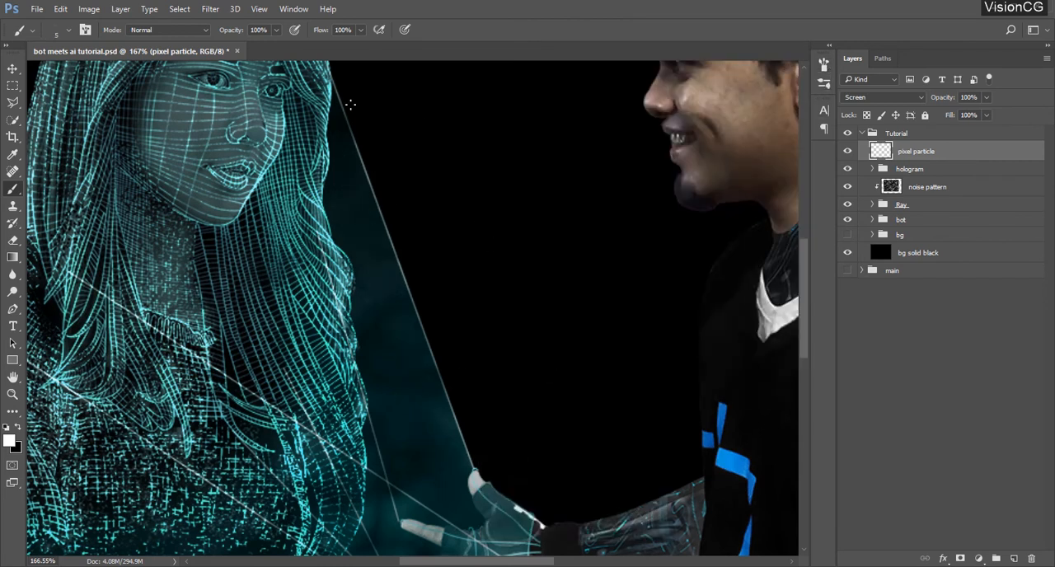
left_click_drag(527, 369, 553, 264)
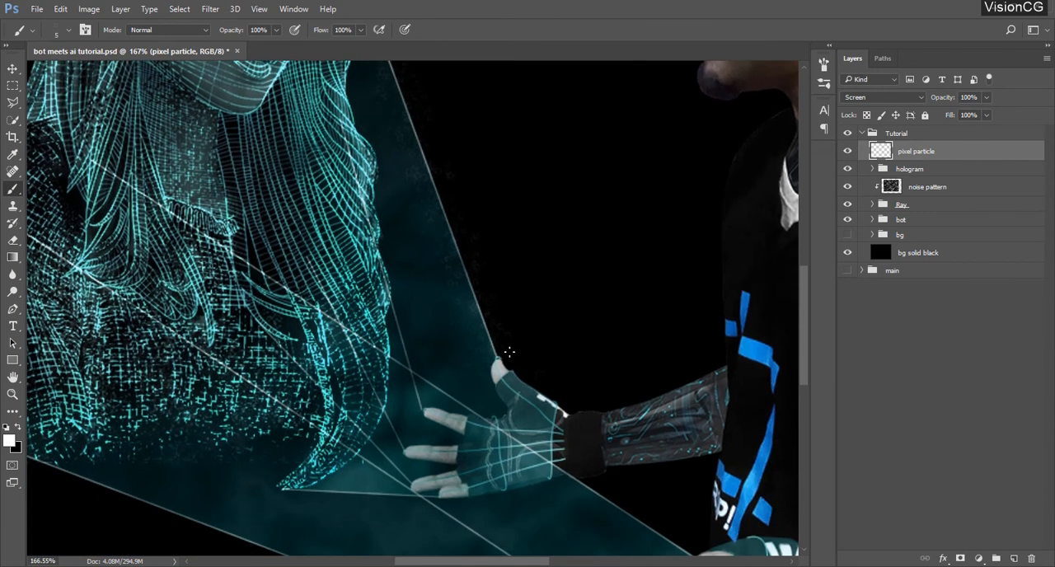
scroll(511, 353, "down", 3)
left_click_drag(527, 338, 550, 301)
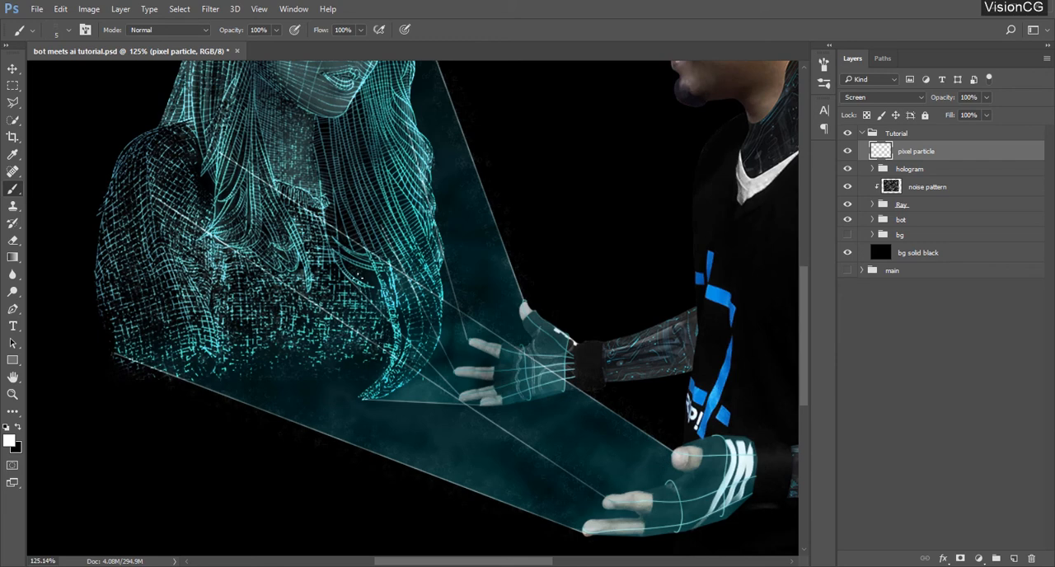
mouse_move(455, 330)
left_mouse_down()
mouse_move(506, 431)
mouse_move(605, 464)
left_mouse_up()
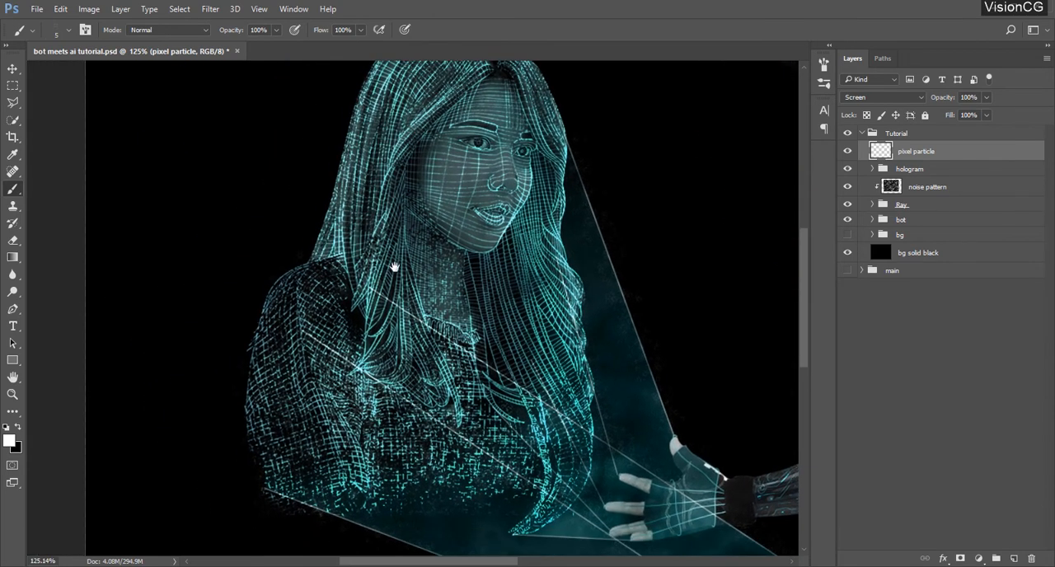
left_click_drag(394, 267, 444, 406)
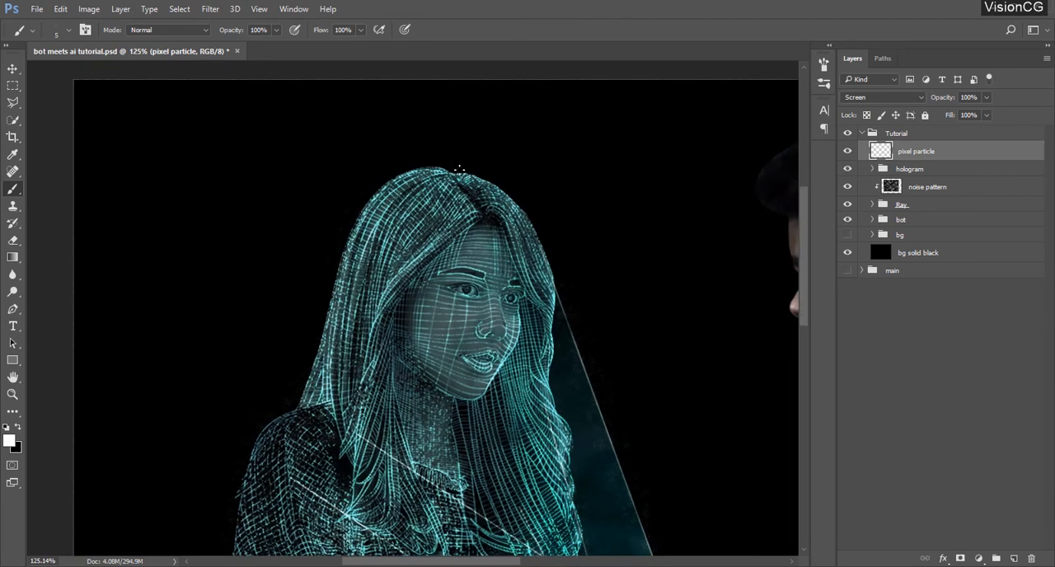
key("ctrl+0")
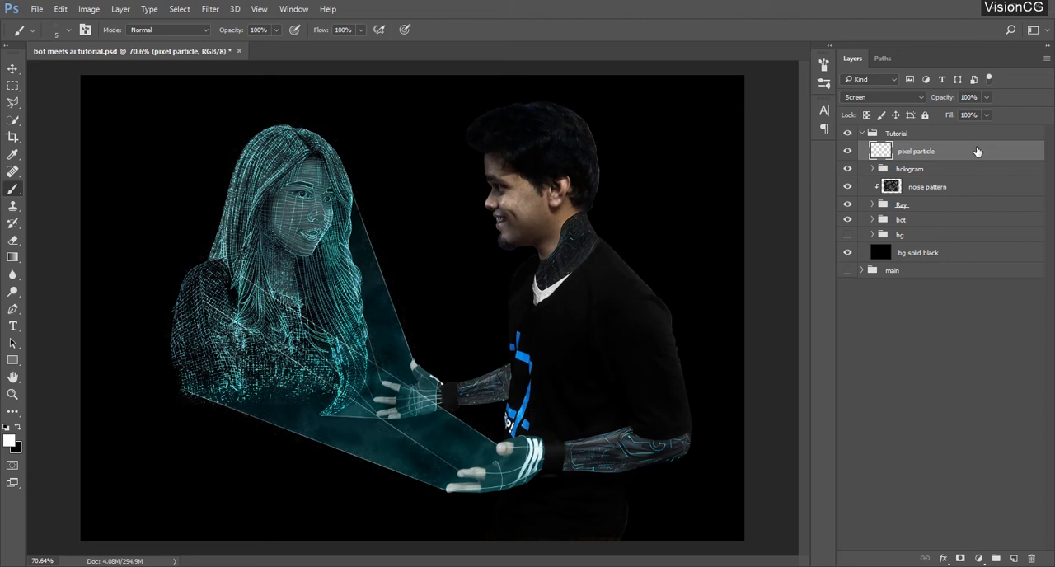
Add a Color Overlay in 43c8ff to the pixel particle layer
scroll(483, 325, "up", 4)
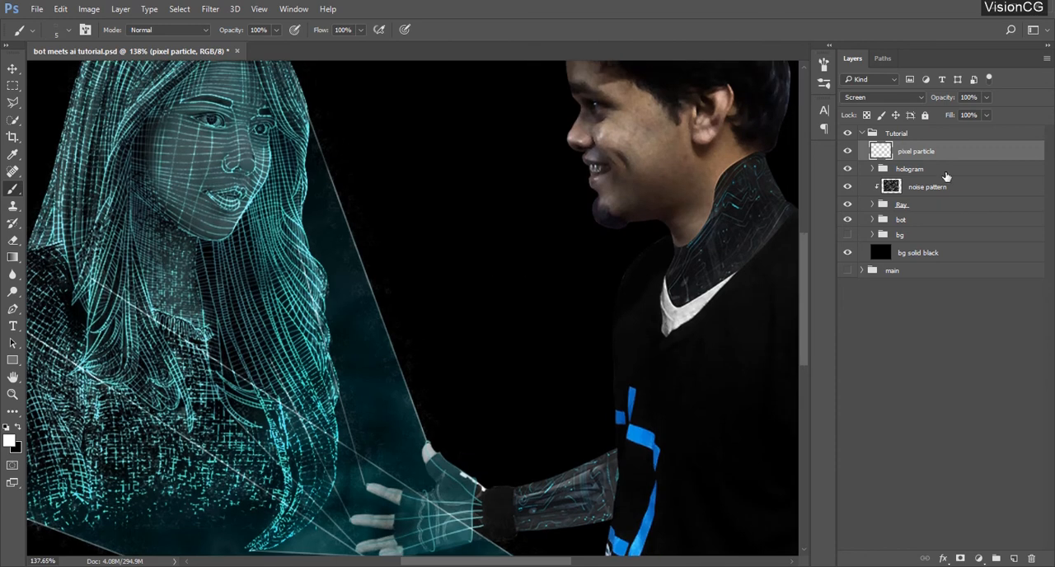
double_click(976, 153)
left_click_drag(626, 141, 652, 134)
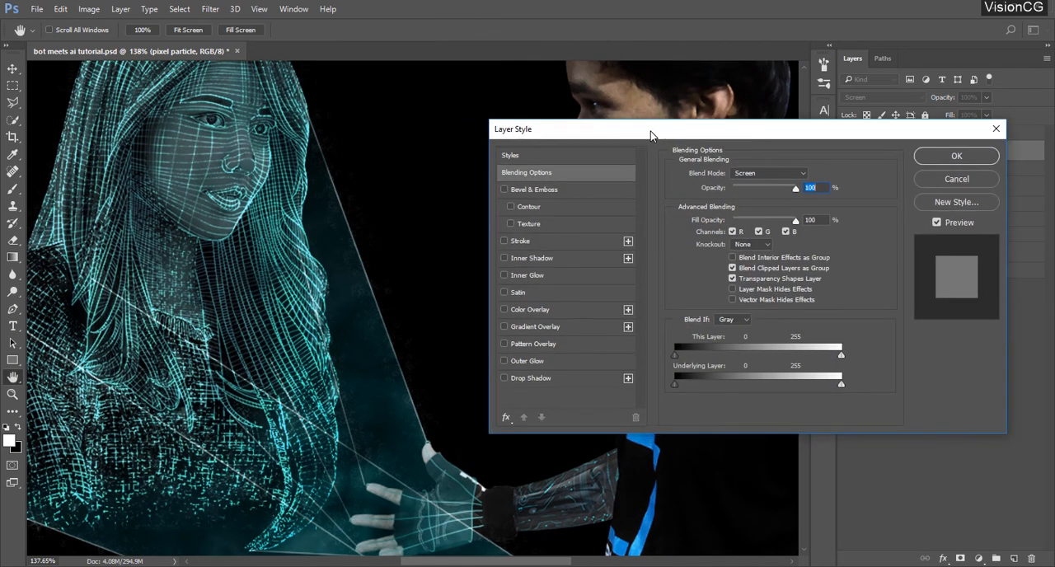
left_click(562, 311)
left_click(818, 176)
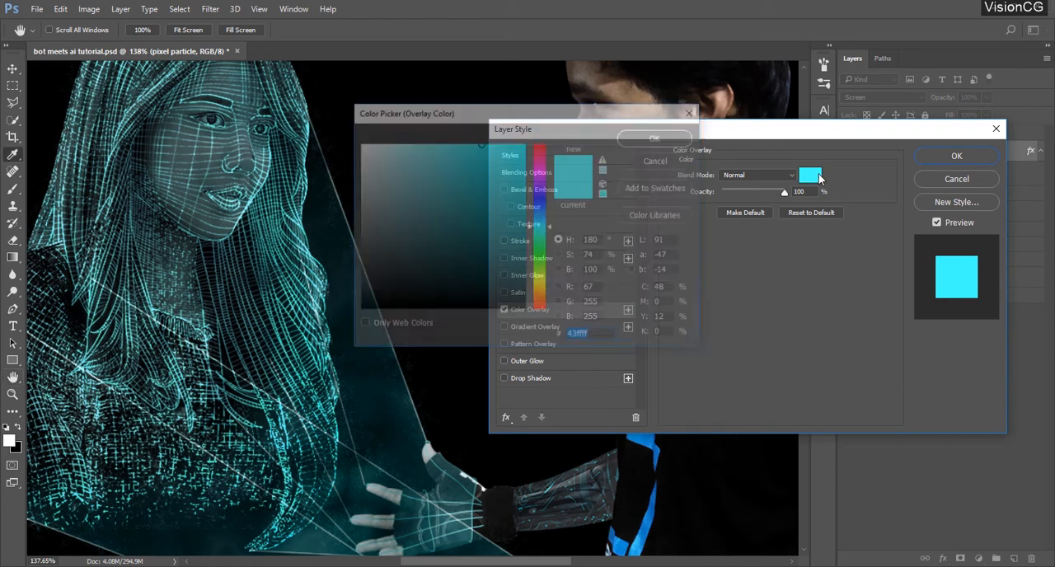
type("43")
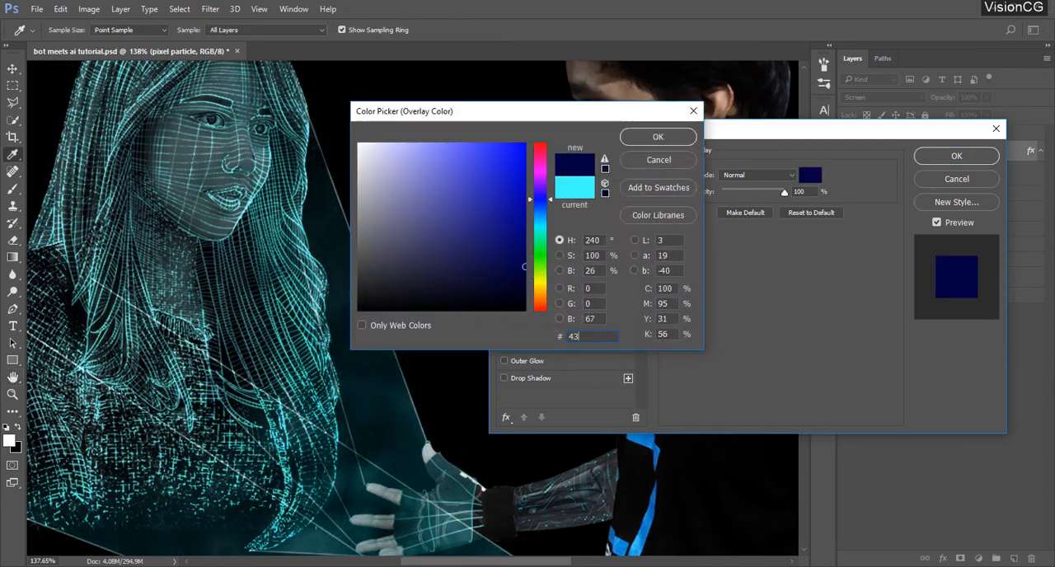
type("c8ff")
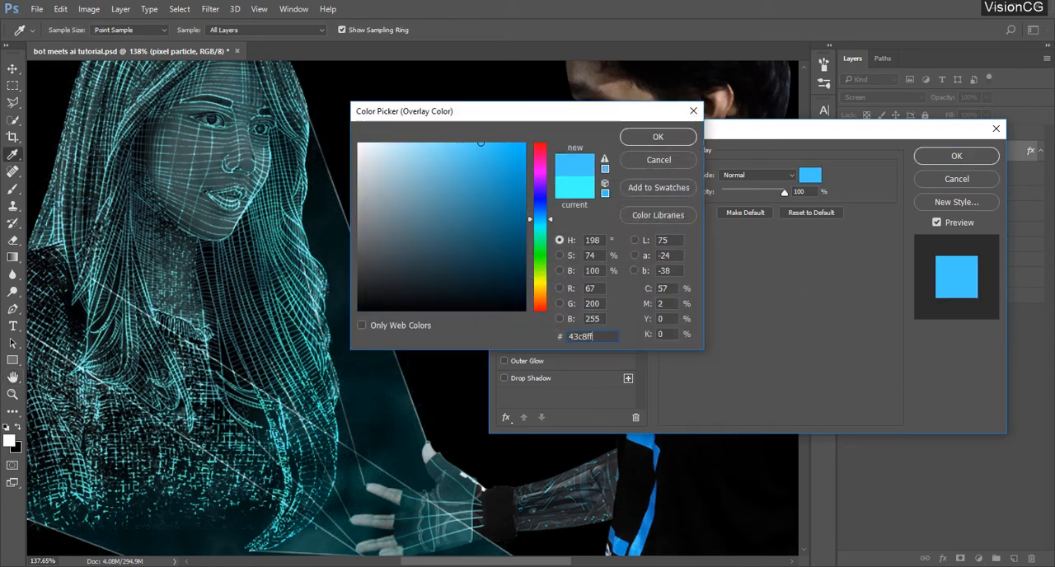
left_click(669, 140)
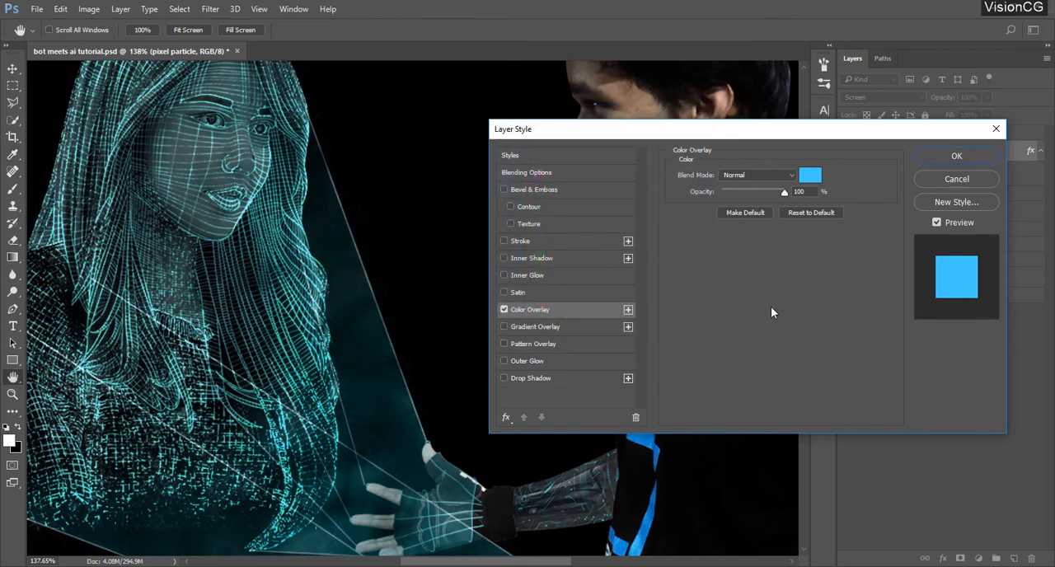
Enable Satin on the pixel particle layer with 41% opacity and a size of 23 px
left_click(535, 292)
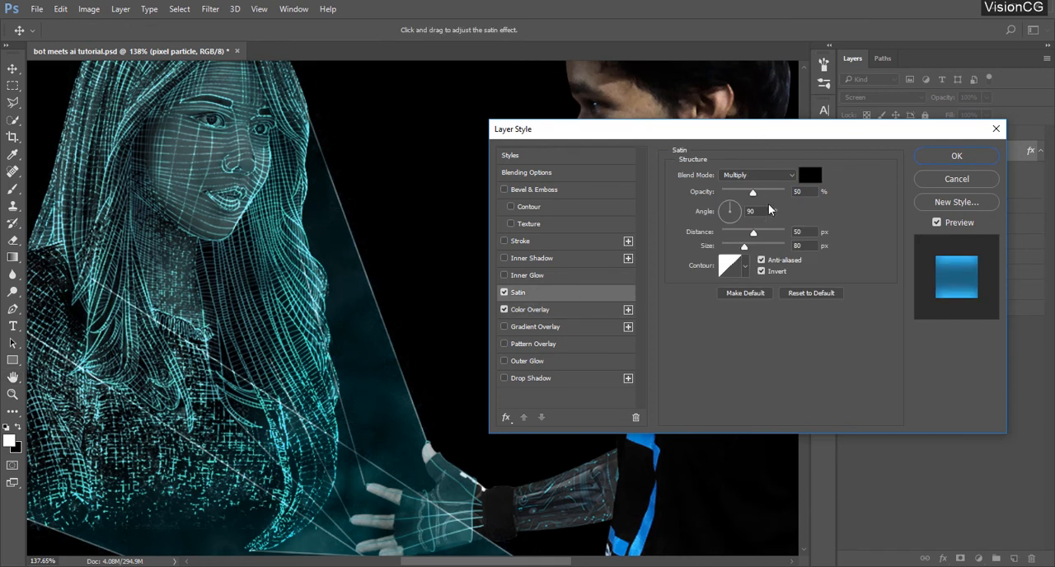
left_click(808, 191)
scroll(808, 191, "down", 9)
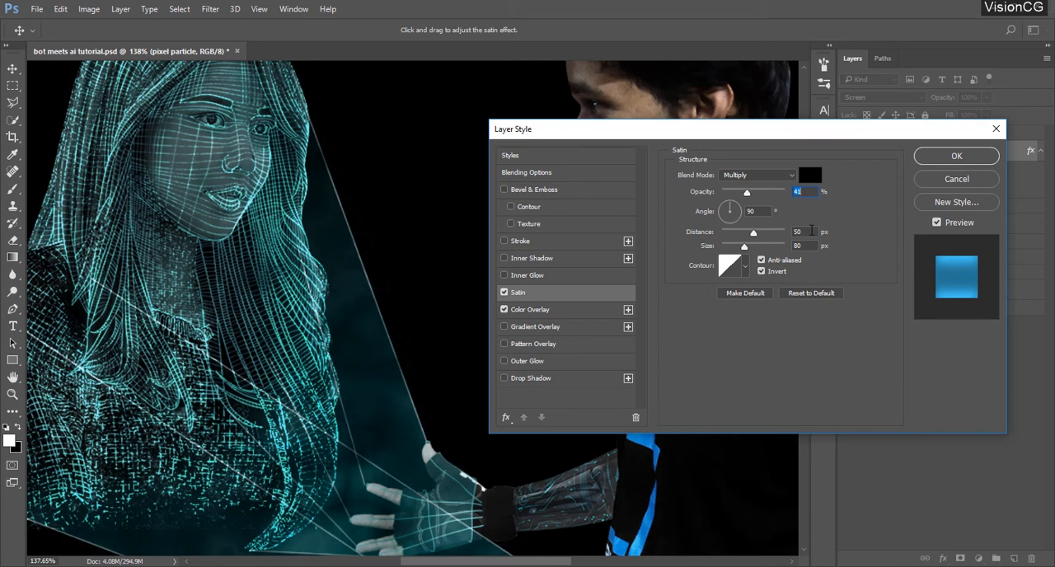
left_click(798, 244)
type("23")
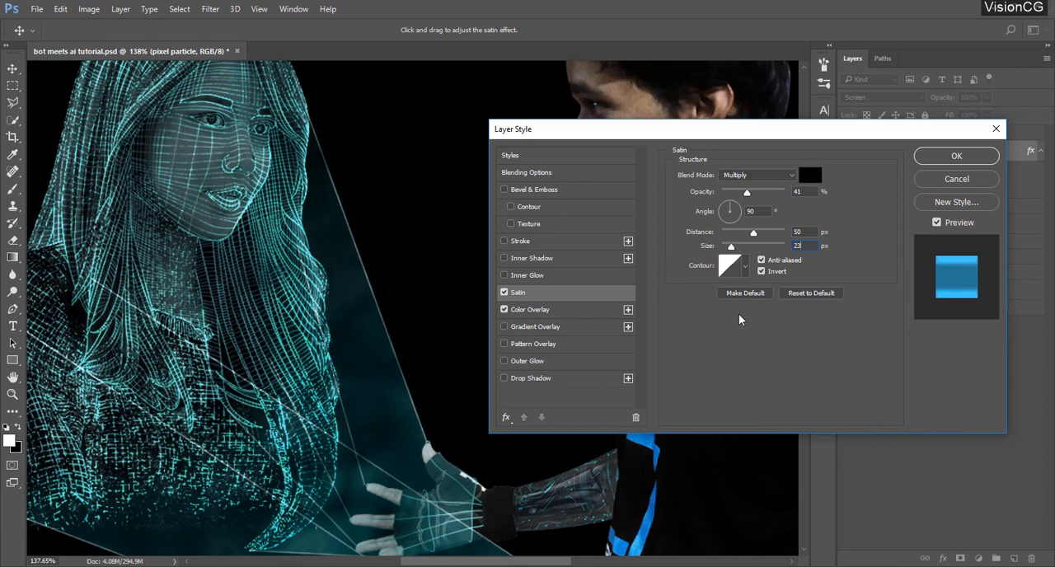
Replace the Satin effect's linear contour with a rounded contour preset
left_click(745, 265)
left_click(745, 266)
left_click(729, 265)
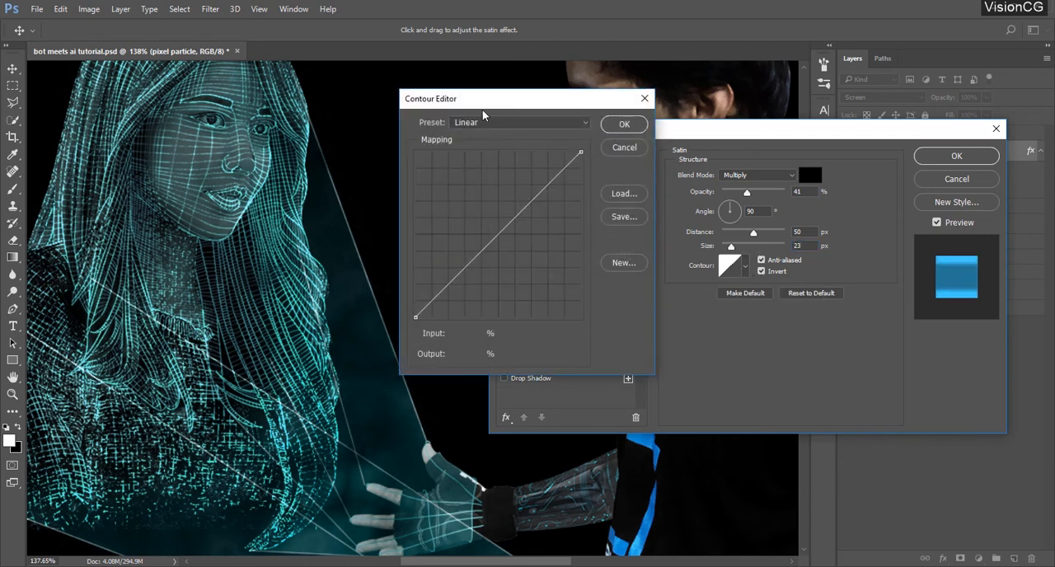
left_click(495, 122)
left_click(503, 229)
left_click(624, 123)
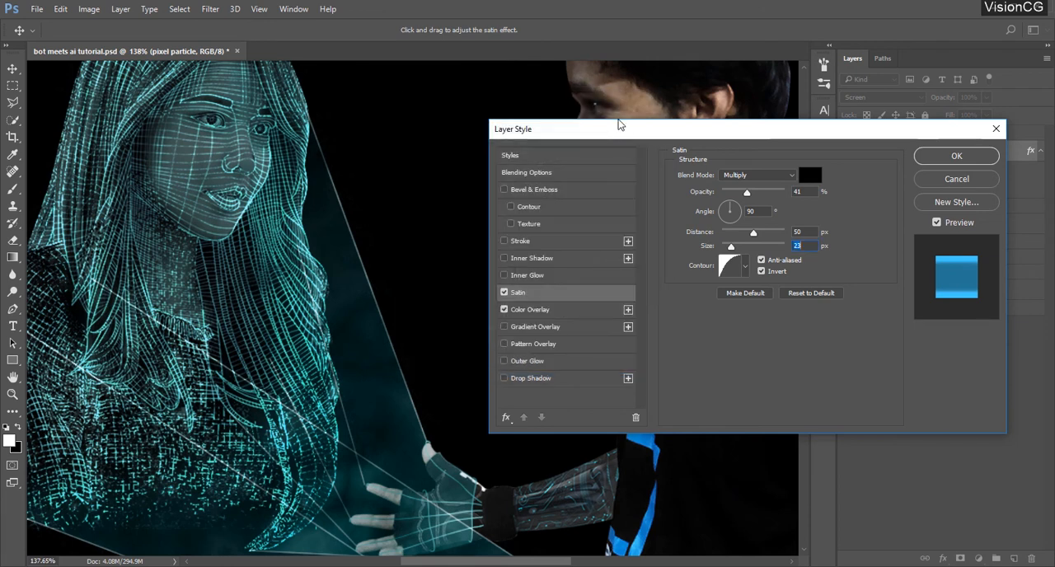
Enable Outer Glow in Color Dodge mode at 81% opacity, keeping the glow color c3ffe9
left_click(559, 361)
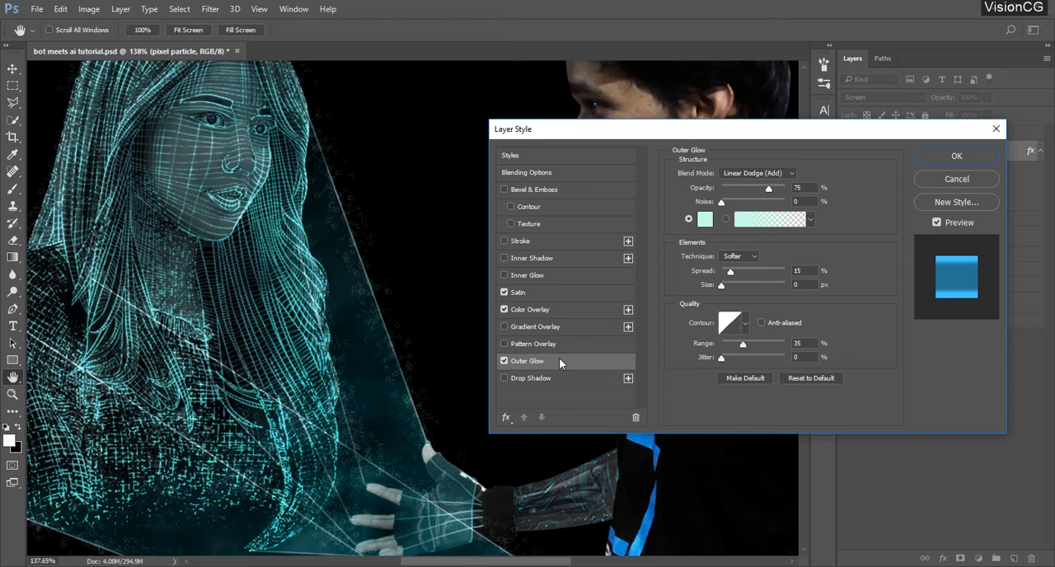
left_click(764, 172)
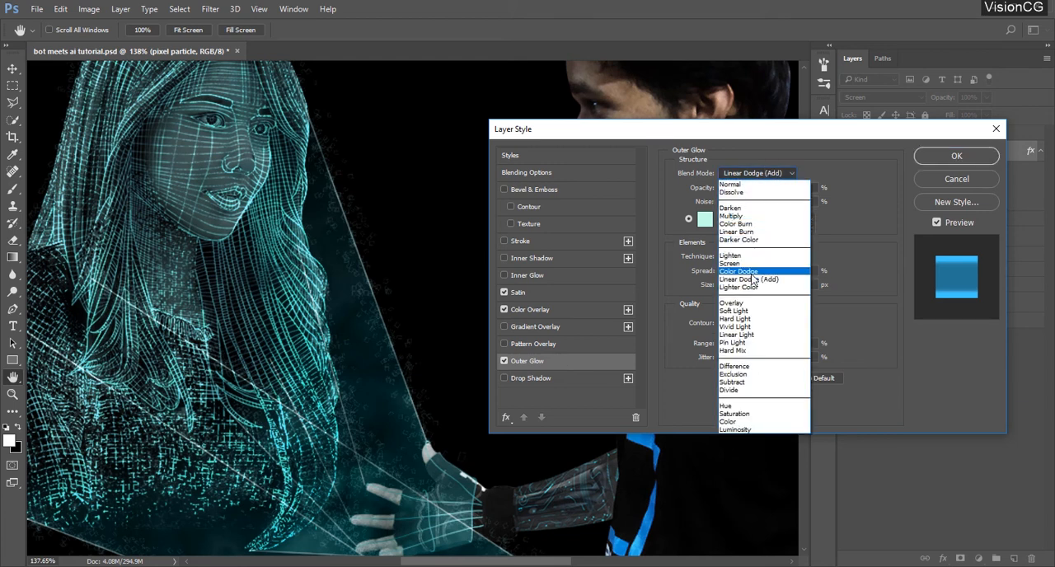
left_click(752, 276)
double_click(804, 188)
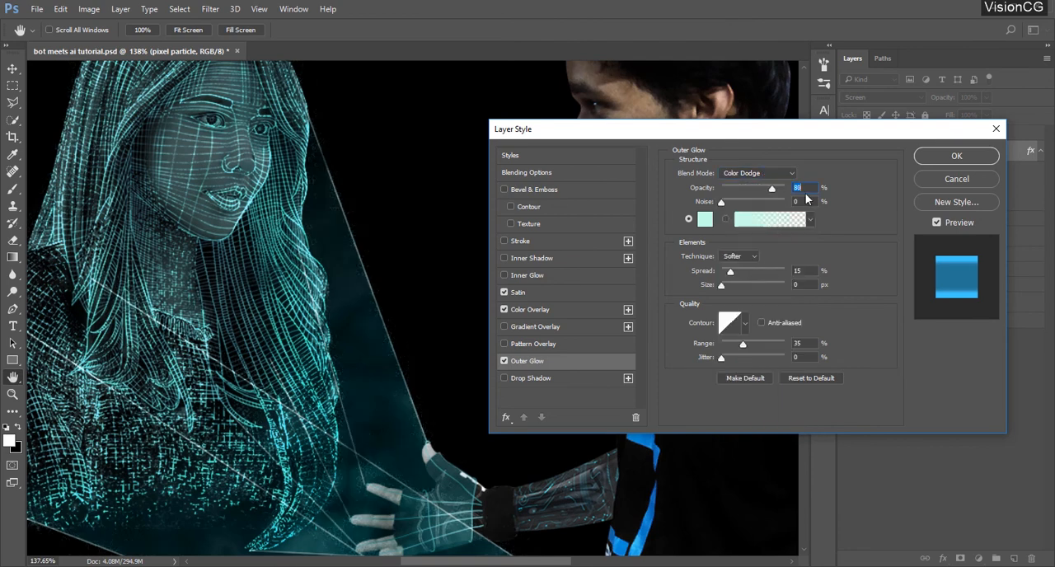
key("Up")
left_click(705, 219)
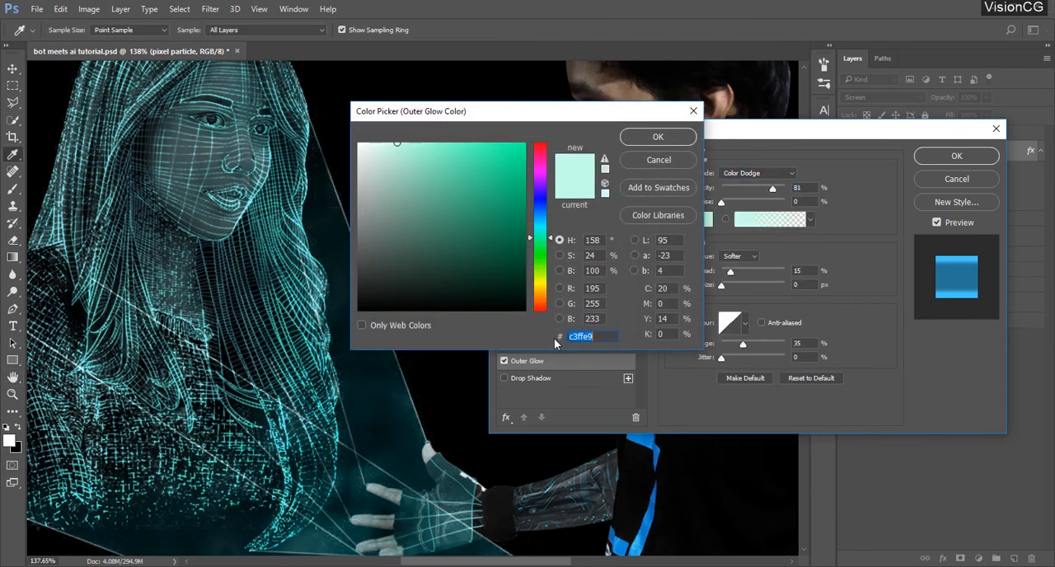
left_click(658, 138)
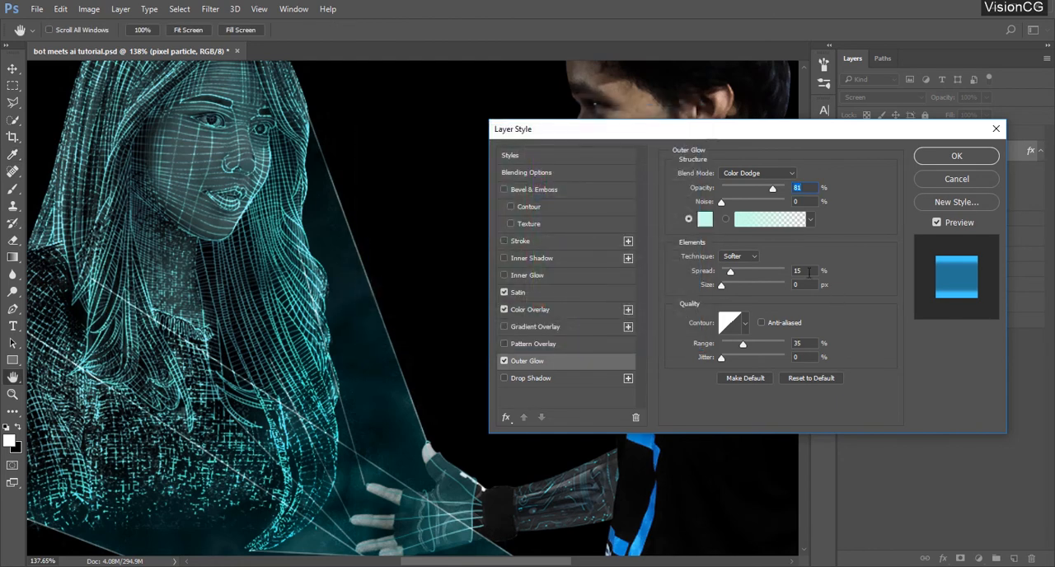
Set the outer glow's spread to 1% and its range to 24%
double_click(809, 271)
type("1")
left_click_drag(807, 342, 787, 345)
key("Down")
key("Down")
key("Down")
key("Down")
key("Down")
key("Down")
key("Down")
key("Down")
key("Down")
key("Down")
key("Down")
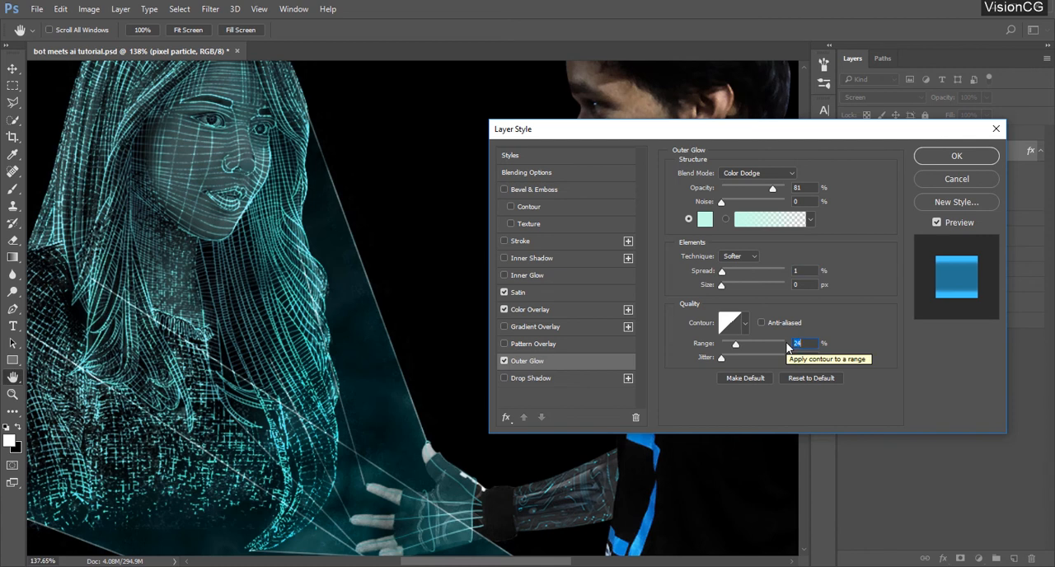
Try Screen and Linear Dodge (Add) as the outer glow's blend mode, lowering its opacity to 42%
left_click(767, 173)
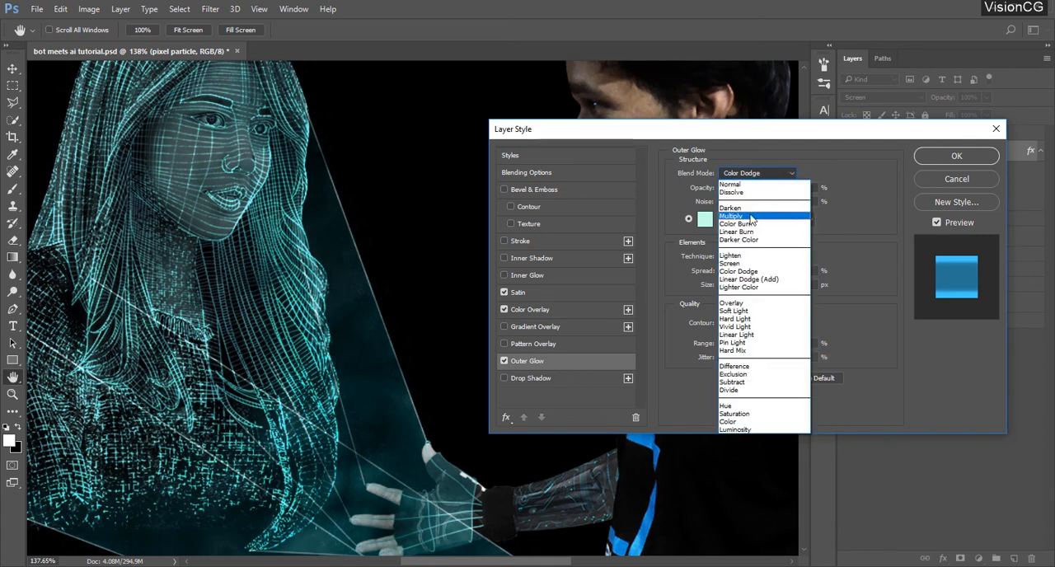
left_click(751, 263)
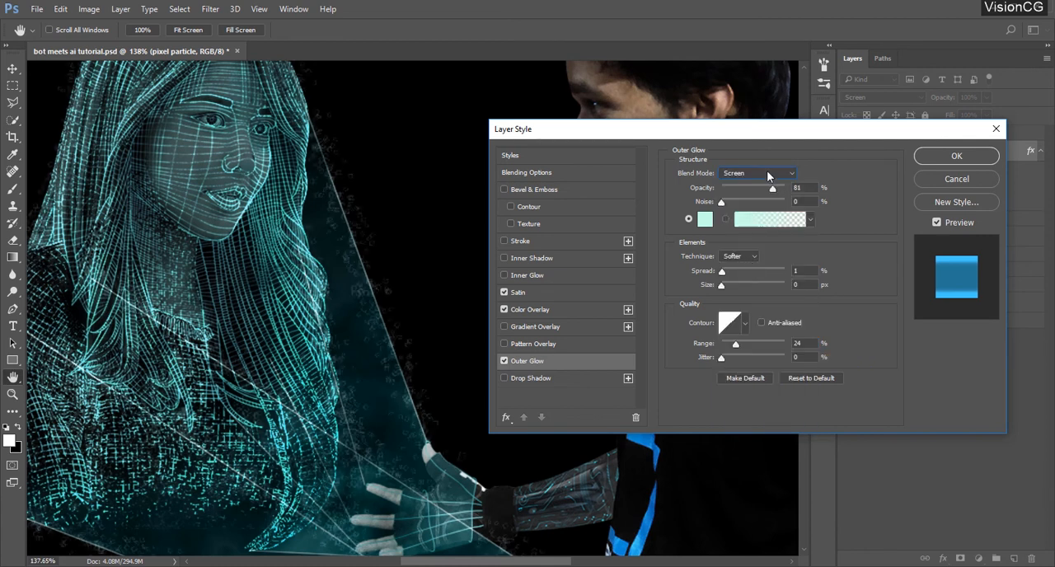
left_click(767, 173)
left_click(761, 281)
left_click_drag(773, 189, 751, 190)
scroll(806, 189, "down", 3)
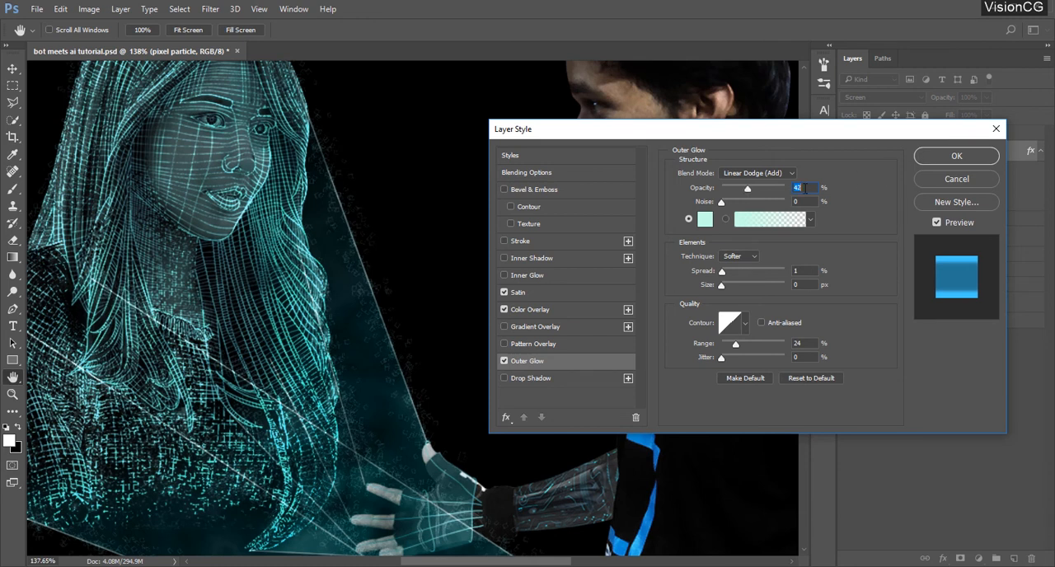
Try Soft Light for the outer glow, set it to Color Dodge at 100% opacity and apply the layer style
scroll(806, 189, "up", 7)
left_click(756, 173)
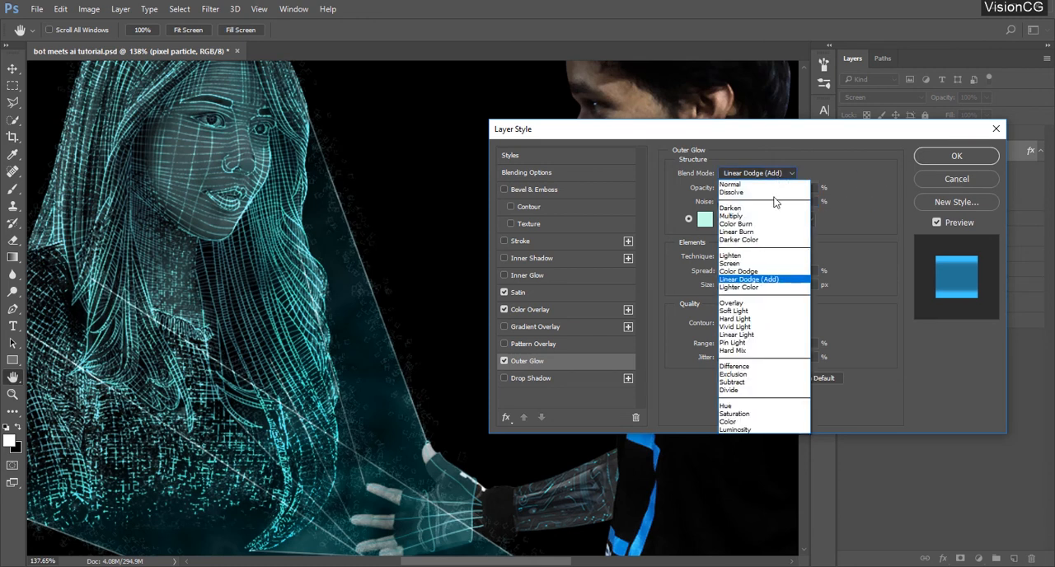
left_click(734, 311)
left_click(756, 173)
left_click(751, 273)
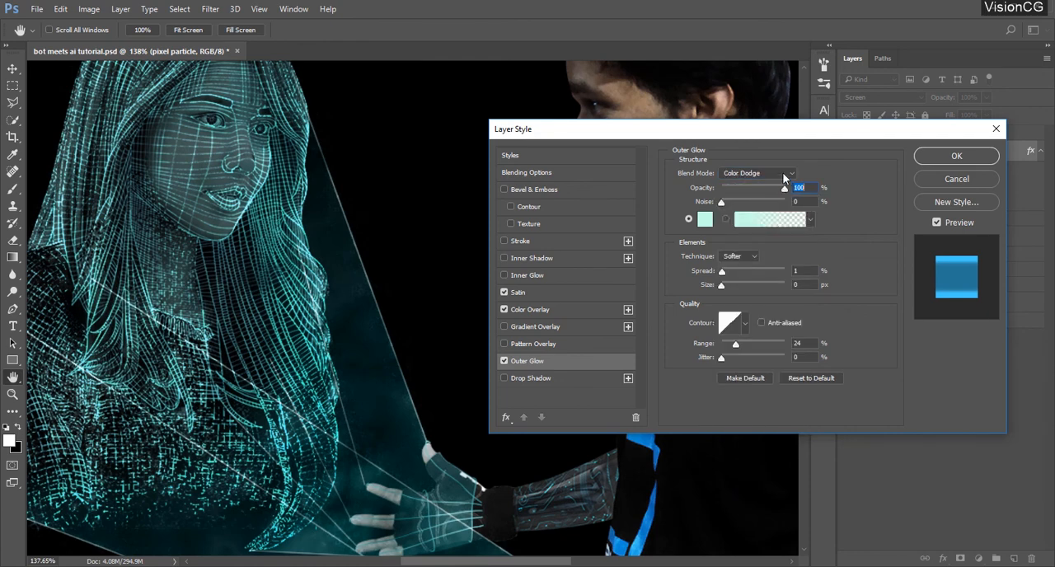
left_click(956, 155)
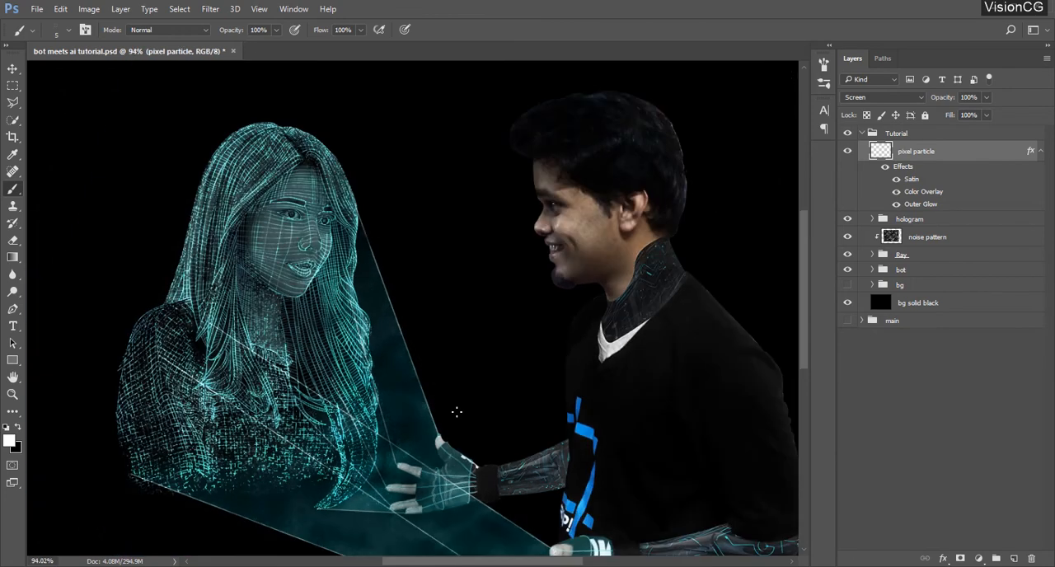
Compare the image with the noise pattern layer hidden and shown, and collapse the pixel particle layer's effects list
scroll(457, 412, "down", 2)
scroll(474, 387, "up", 5)
left_click_drag(478, 382, 530, 259)
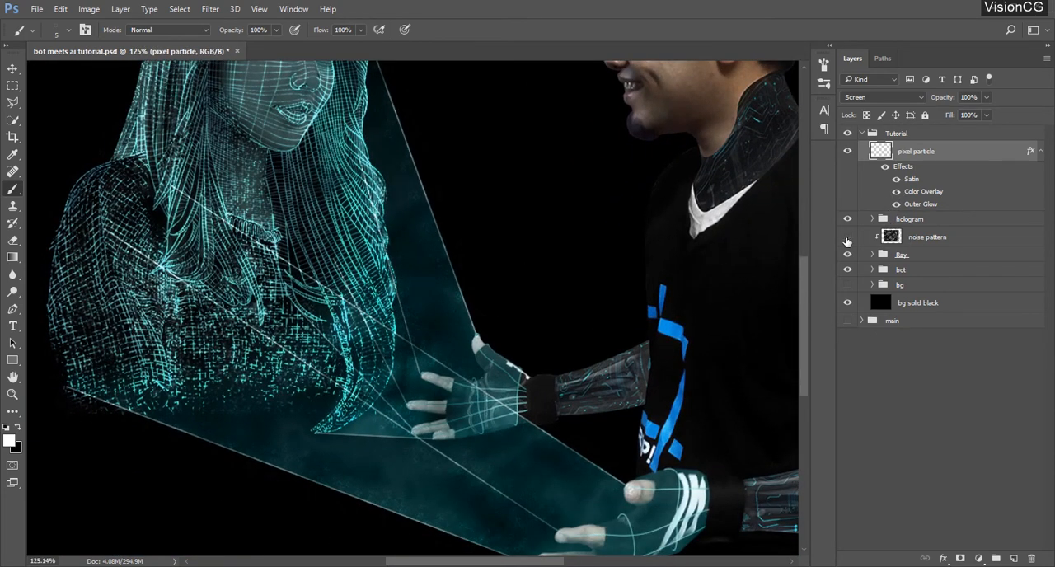
left_click(847, 237)
left_click(1040, 151)
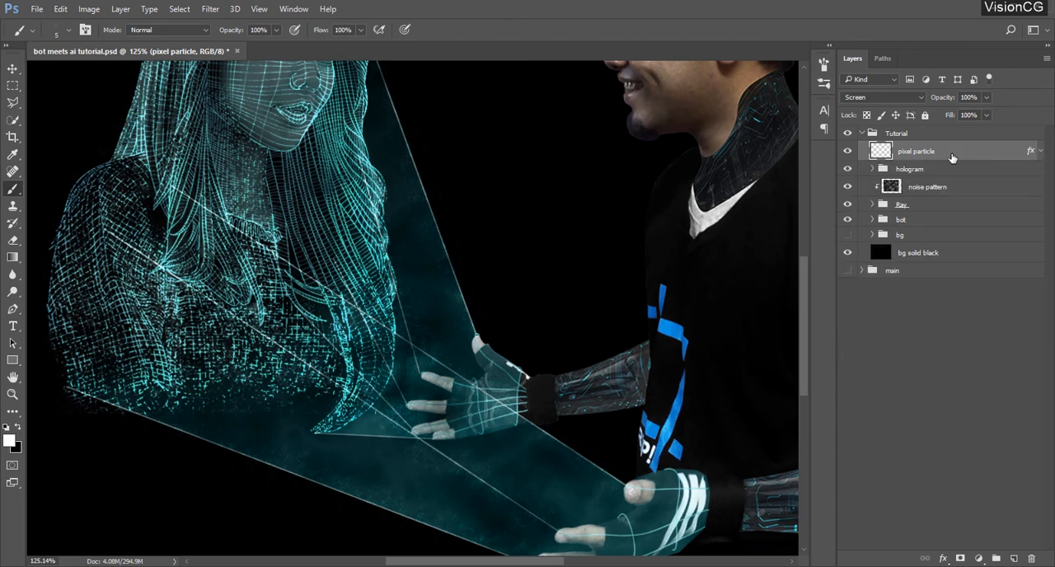
Reopen the pixel particle layer's style and compare the particles with the Satin effect on and off
double_click(949, 151)
left_click(532, 309)
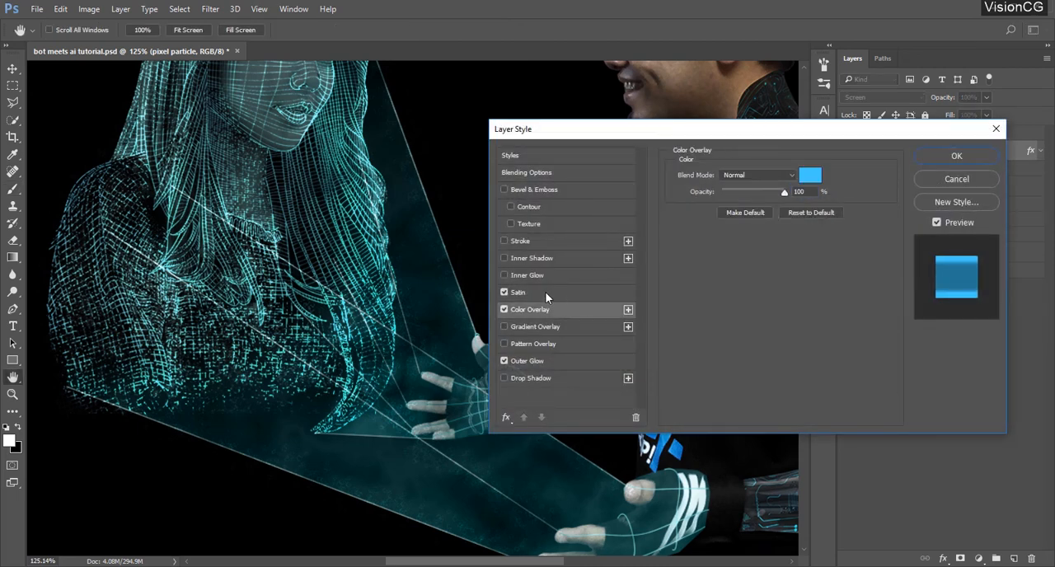
left_click(505, 292)
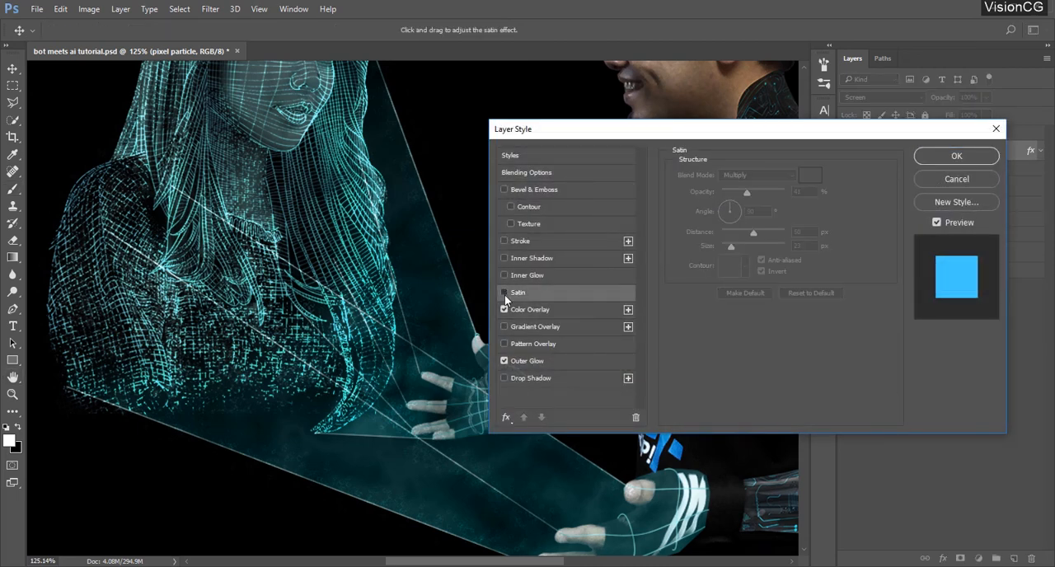
left_click(504, 292)
left_click(504, 292)
left_click(504, 293)
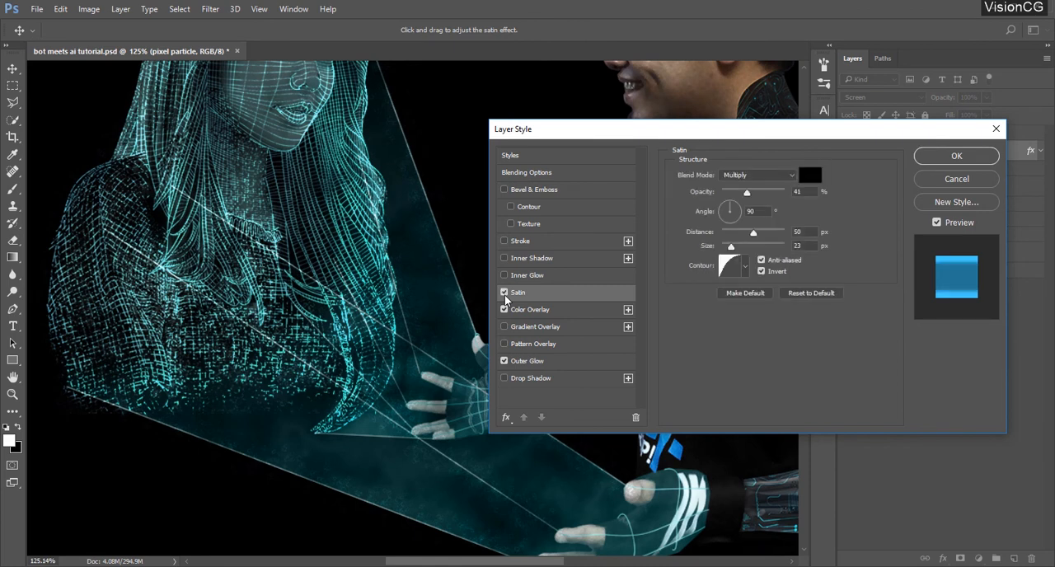
Try Lighten, Hard Light and Lighter Color for the pixel particle layer's outer glow and set its blend mode to Linear Dodge (Add)
left_click(527, 361)
left_click(763, 173)
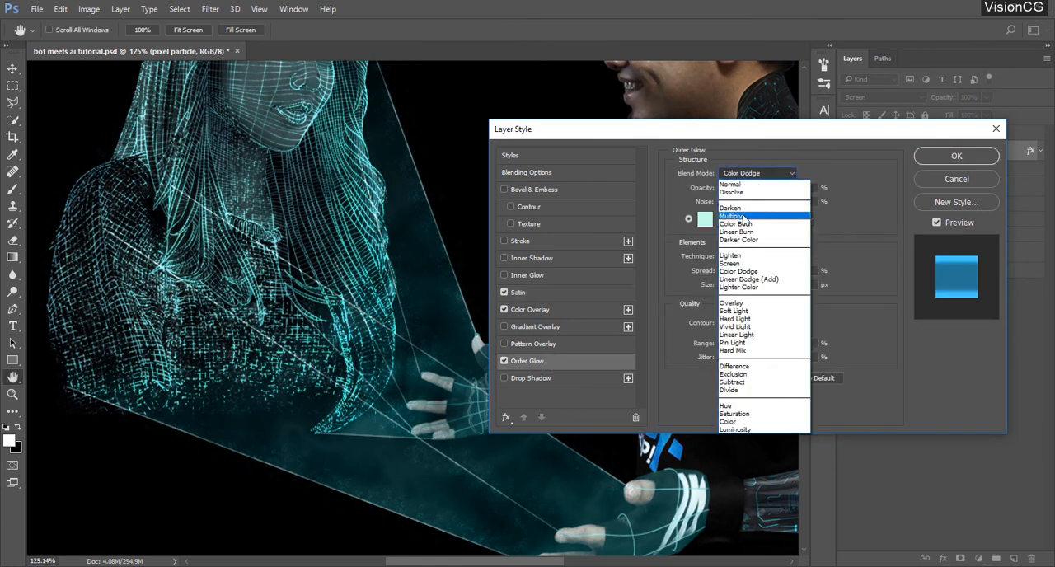
left_click(742, 257)
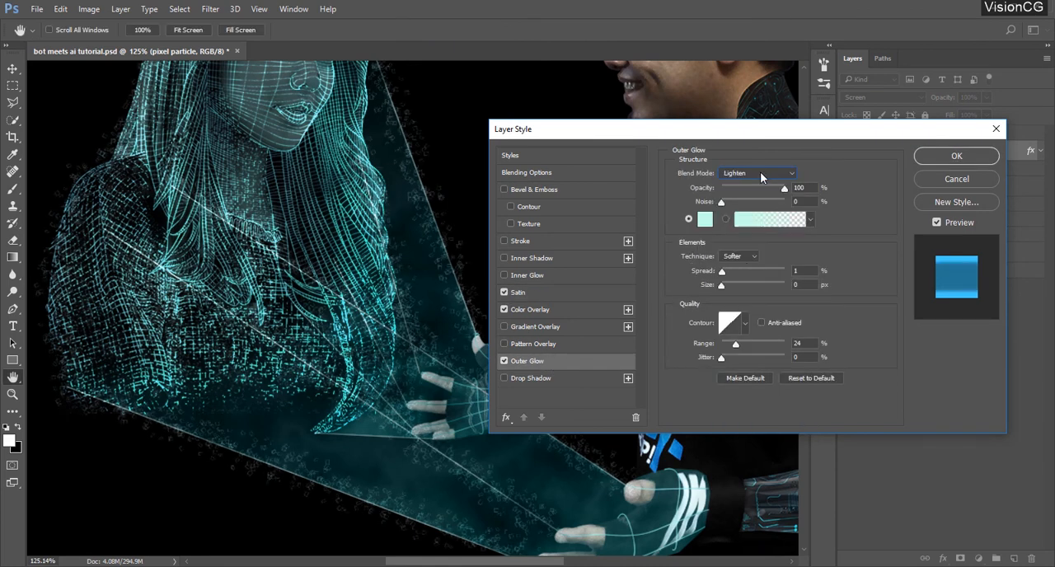
key("Down")
key("Down")
key("Down")
key("Down")
key("Down")
key("Down")
key("Down")
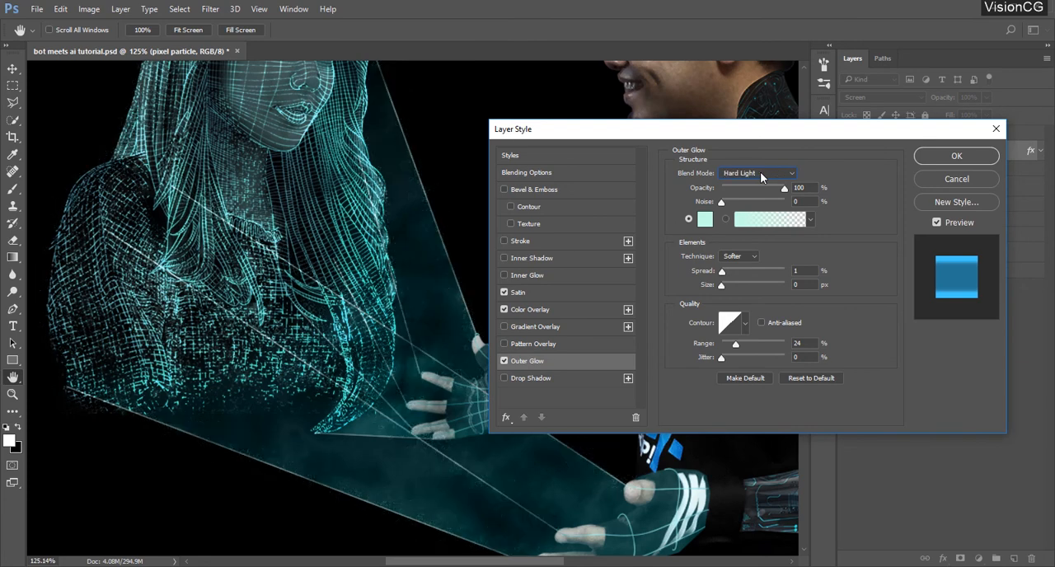
key("Up")
key("Up")
key("Up")
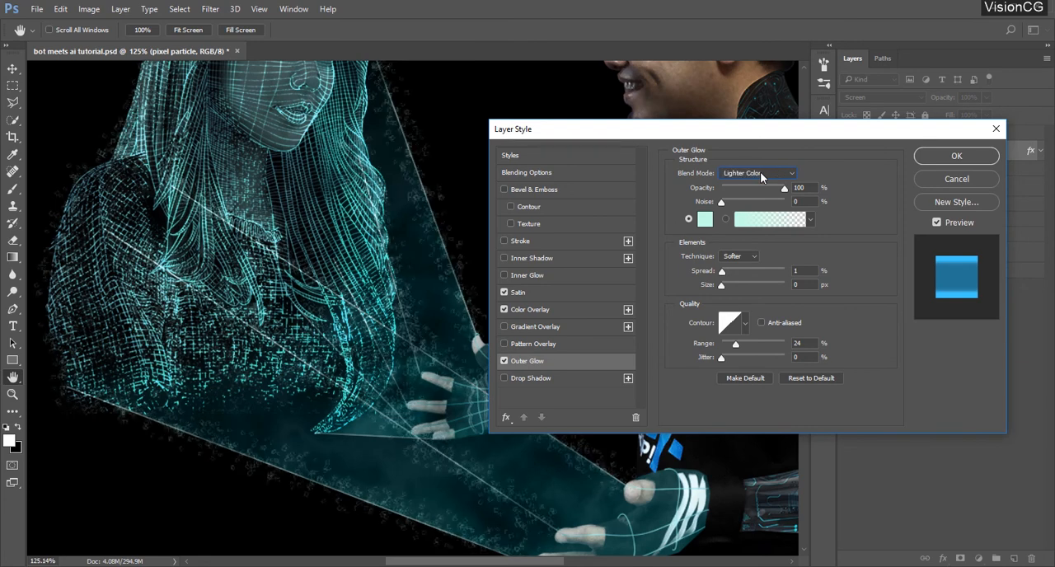
key("Up")
Fine-tune the outer glow's opacity and apply the layer style to the pixel particles
mouse_move(784, 189)
left_mouse_down()
mouse_move(734, 189)
mouse_move(759, 192)
mouse_move(747, 193)
left_mouse_up()
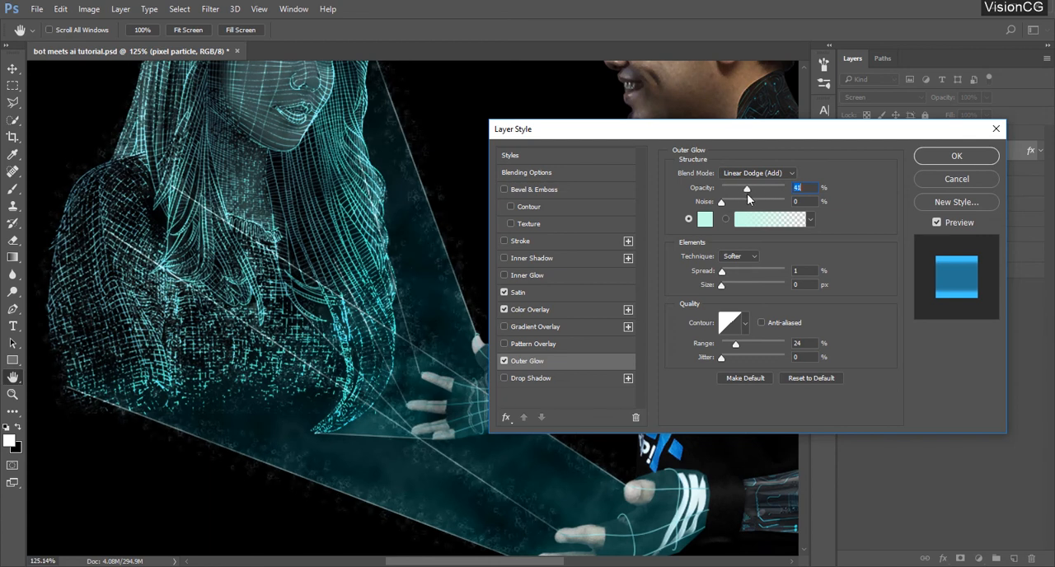
key("Up")
key("Up")
key("Up")
key("Up")
key("Up")
key("Up")
key("Up")
left_click(797, 271)
key("Down")
key("Up")
mouse_move(751, 189)
left_mouse_down()
mouse_move(784, 189)
mouse_move(765, 188)
left_mouse_up()
left_click(932, 156)
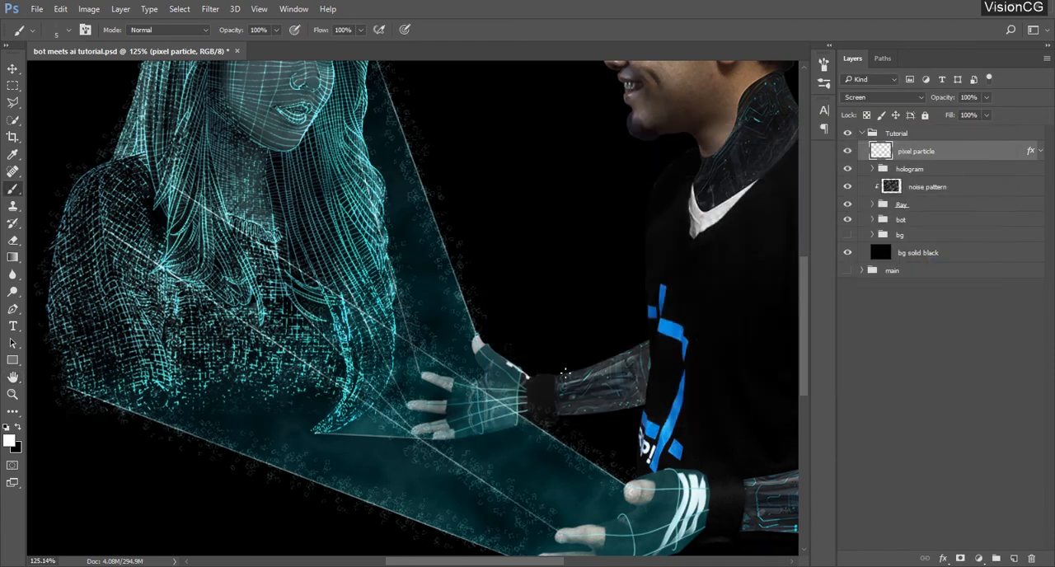
Add a layer mask to the pixel particle layer and paint out particles along the ray edges with a 21 px soft black brush
scroll(577, 379, "down", 5)
left_click(960, 559)
scroll(589, 231, "up", 5)
left_click(13, 103)
scroll(462, 173, "down", 1)
left_click(529, 425)
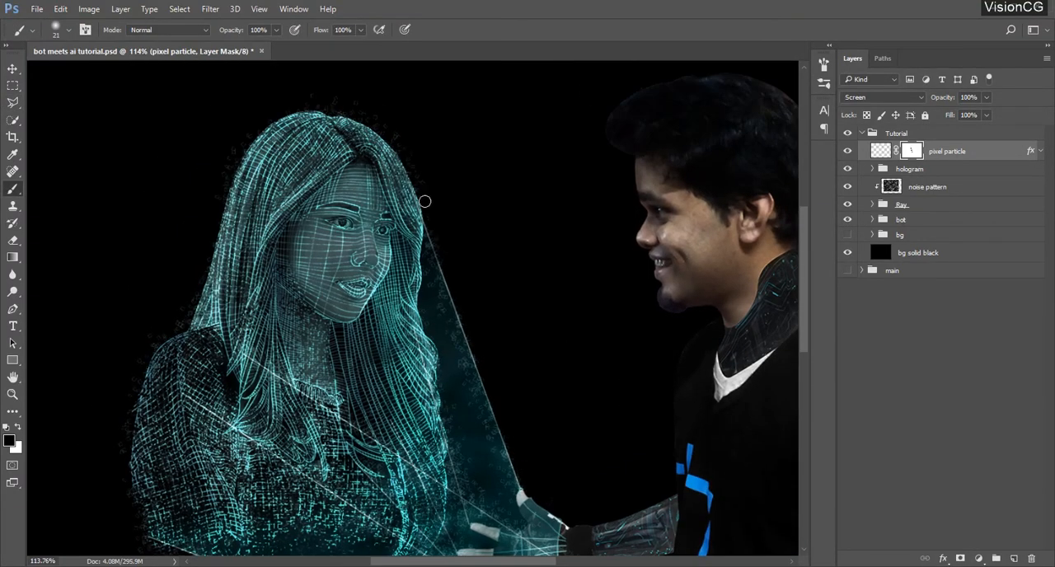
scroll(371, 247, "down", 6)
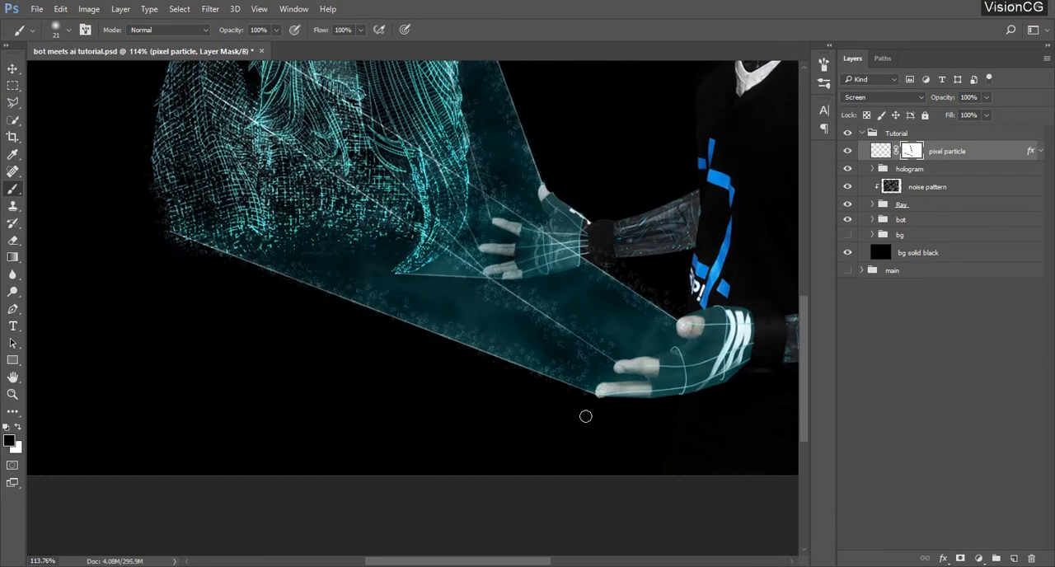
scroll(698, 404, "down", 3)
Mask a small part of the hologram group using a soft 72 px brush
right_click(471, 196)
double_click(534, 337)
left_click(824, 65)
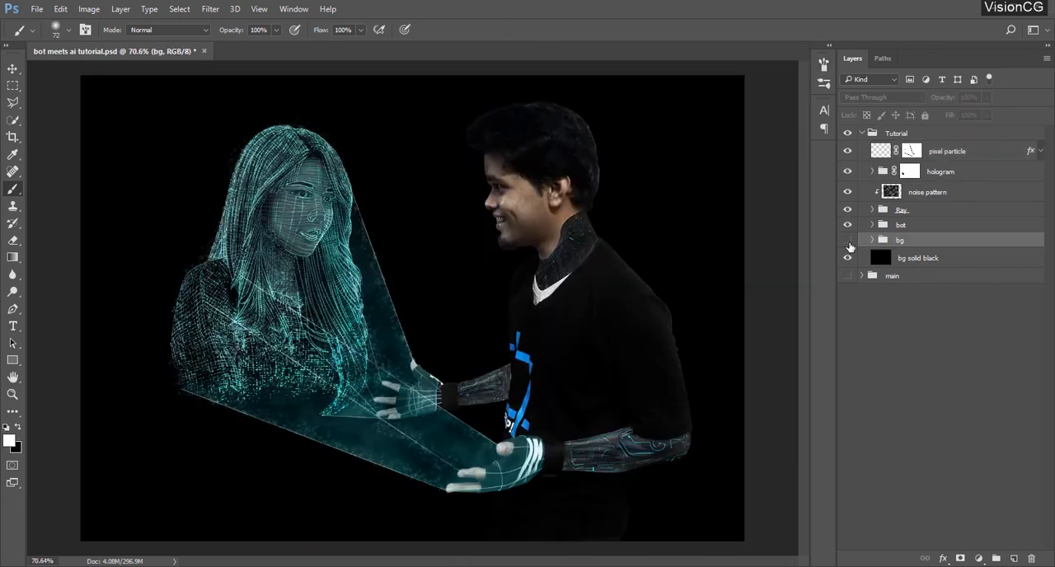
Show the bg group and turn on its orange and cyan color fill layers and Curves 2, leaving the group collapsed
left_click(848, 240)
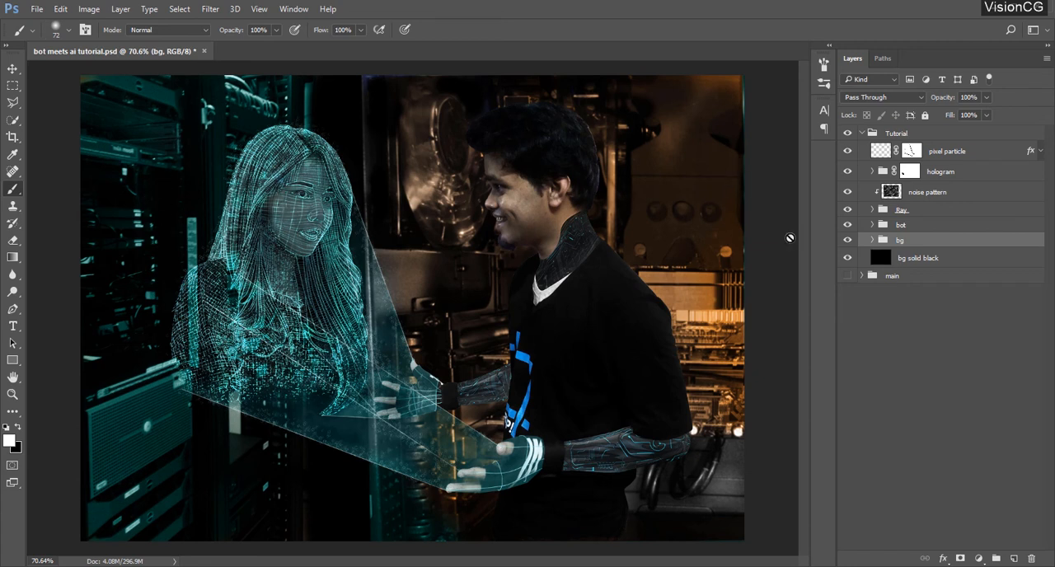
left_click(872, 239)
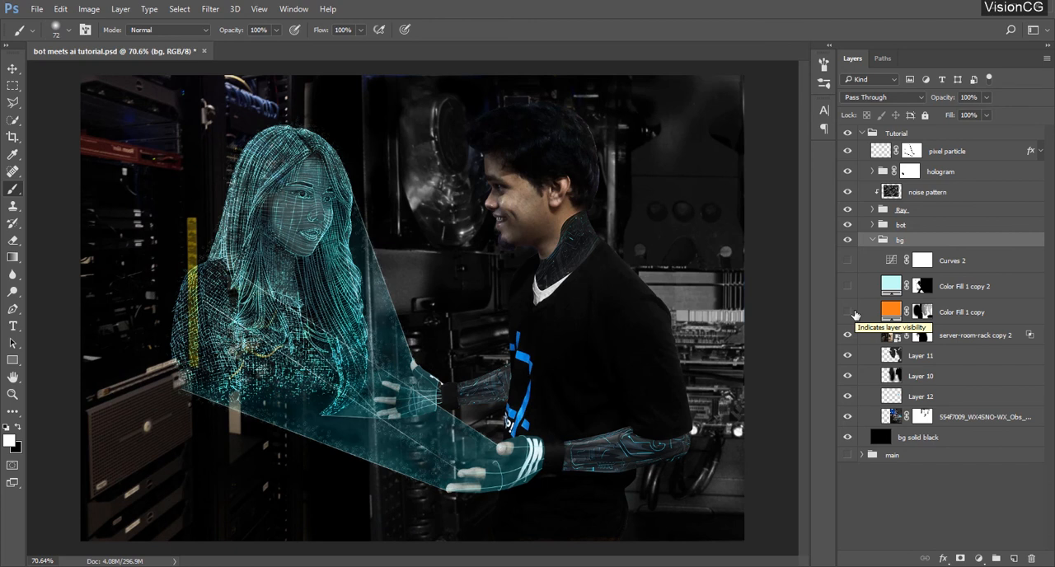
left_click(848, 312)
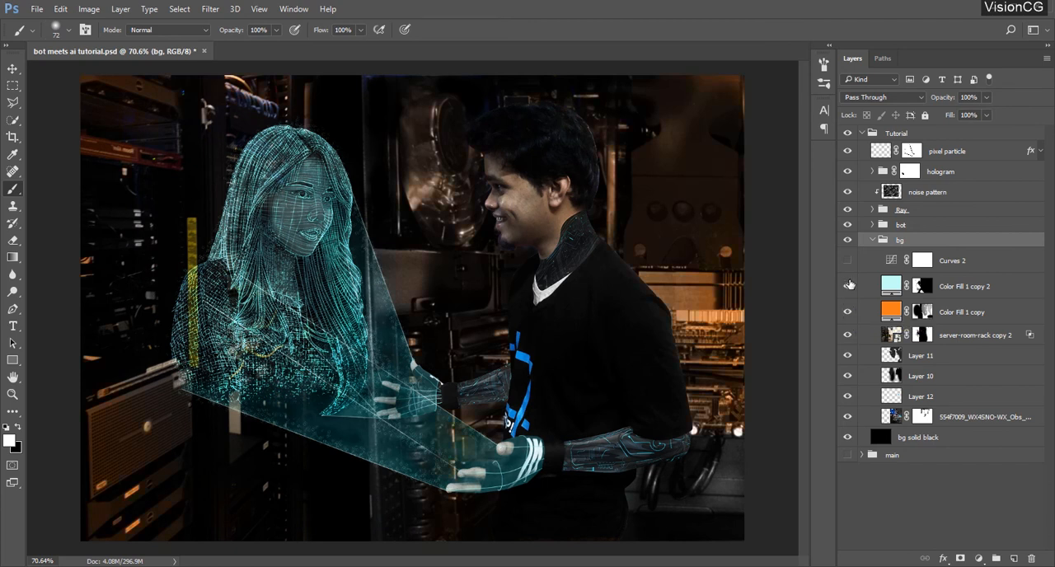
left_click(848, 285)
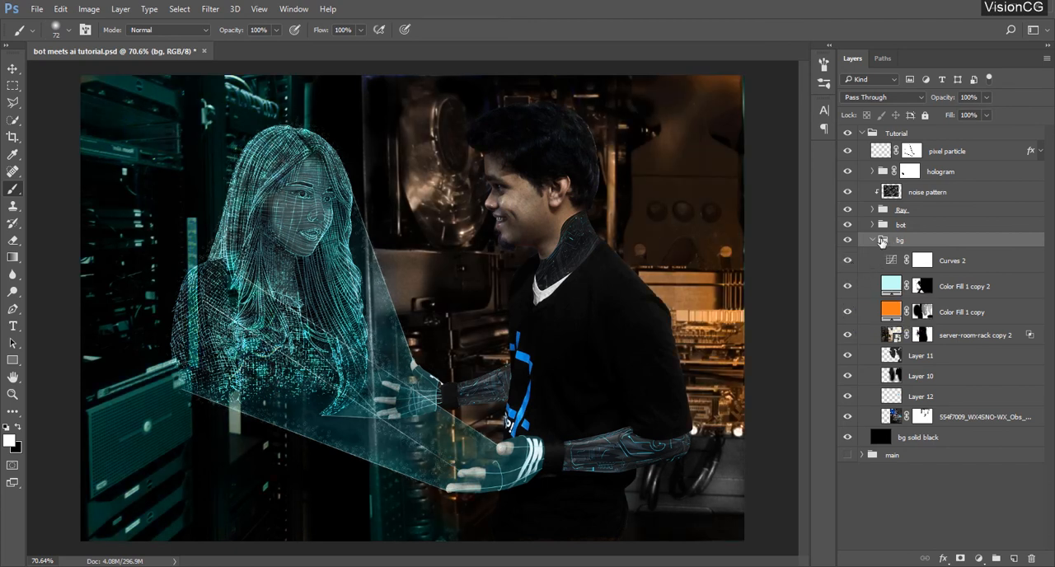
left_click(873, 239)
Turn on the c2fff6, ff7e19 and body highlight color layers inside the bot group, leaving the group collapsed
left_click(872, 225)
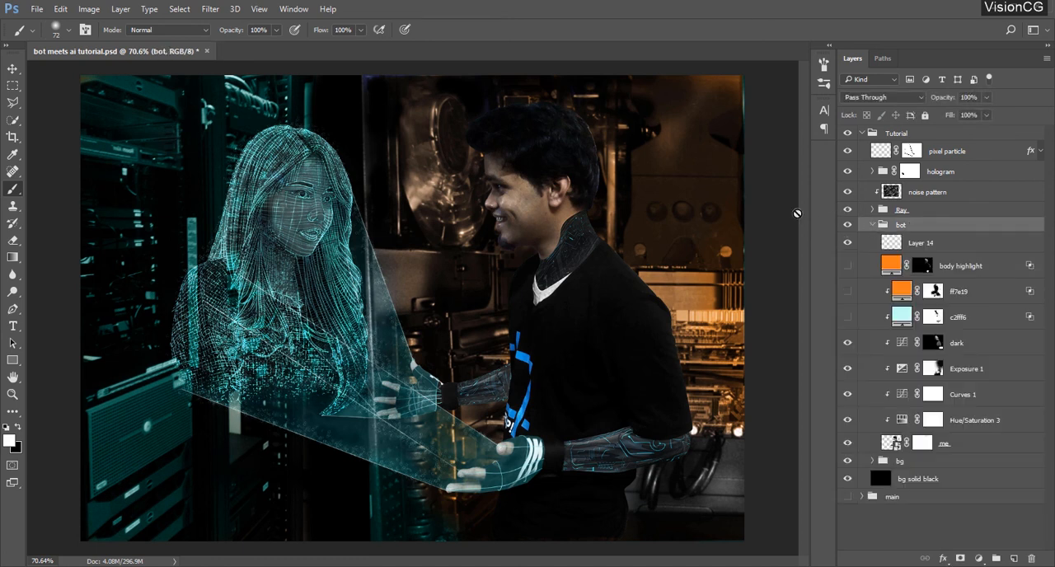
left_click(957, 294)
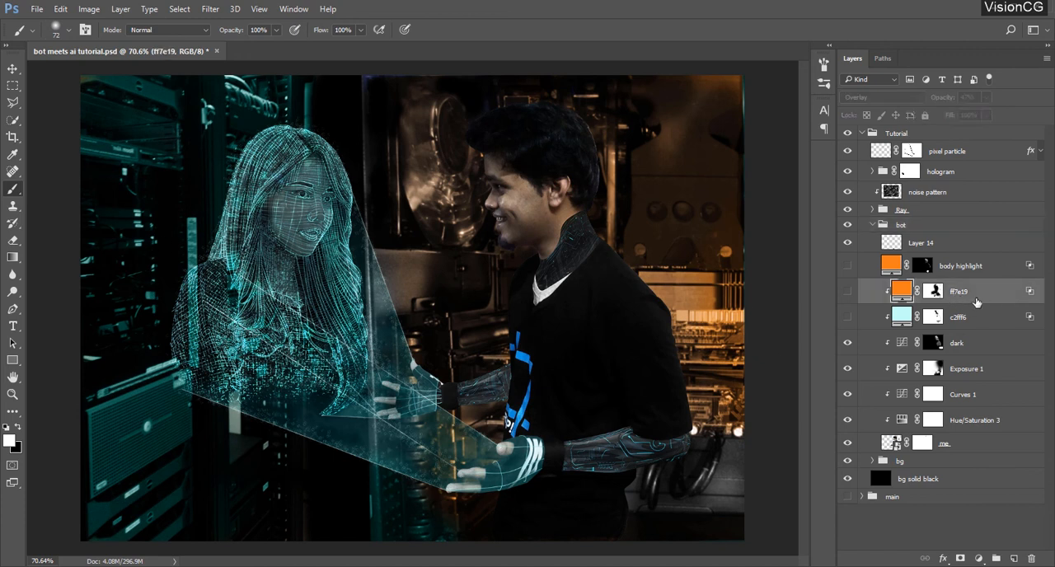
left_click(963, 321)
left_click(848, 318)
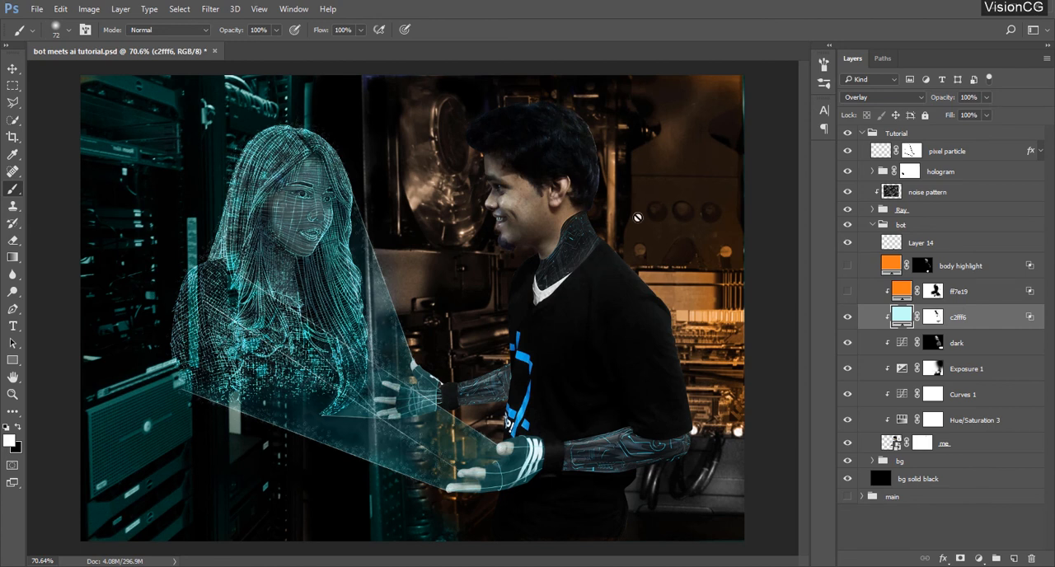
left_click(848, 275)
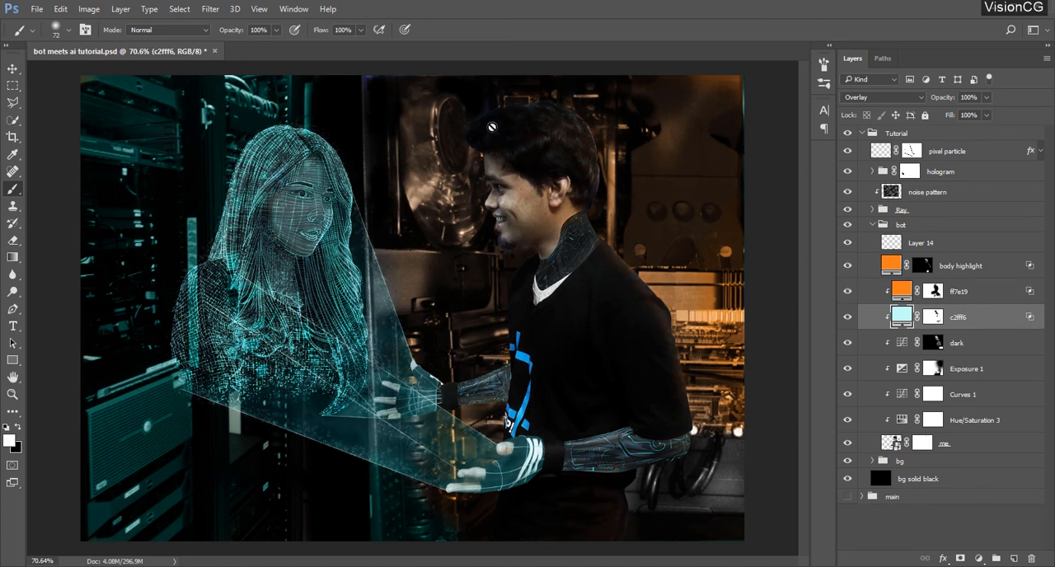
left_click(968, 267)
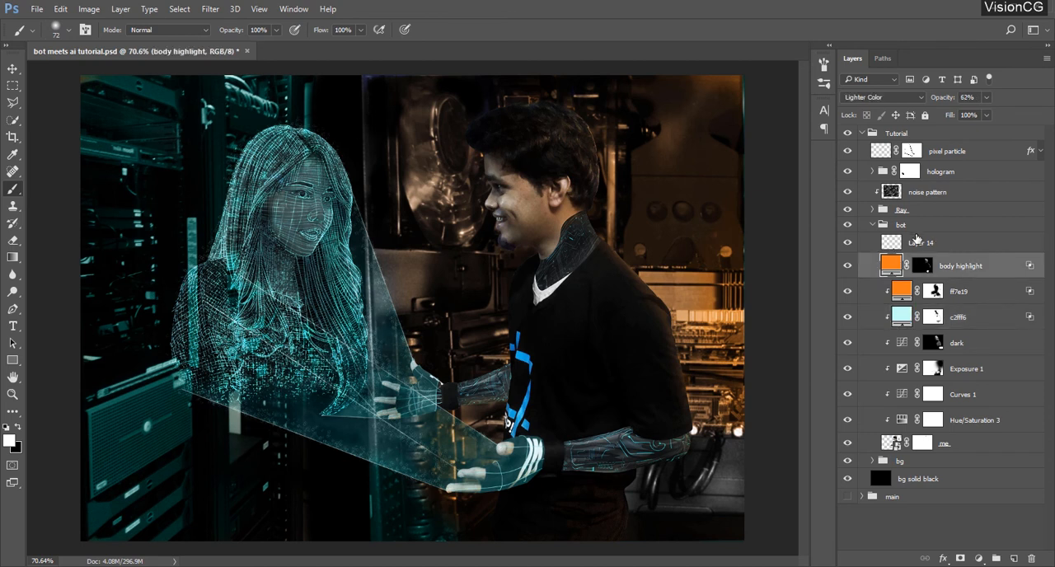
left_click(917, 228)
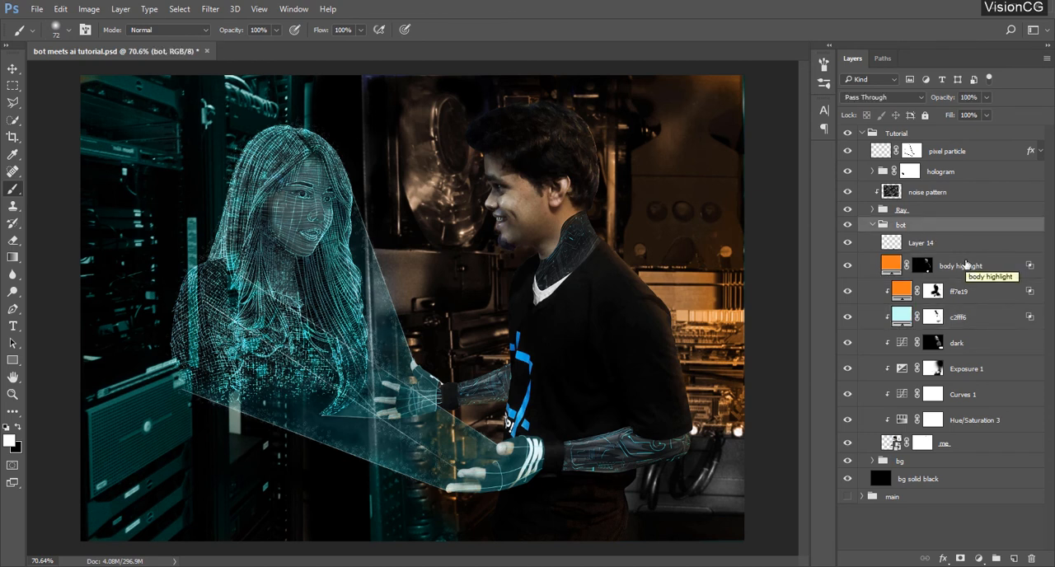
left_click(872, 224)
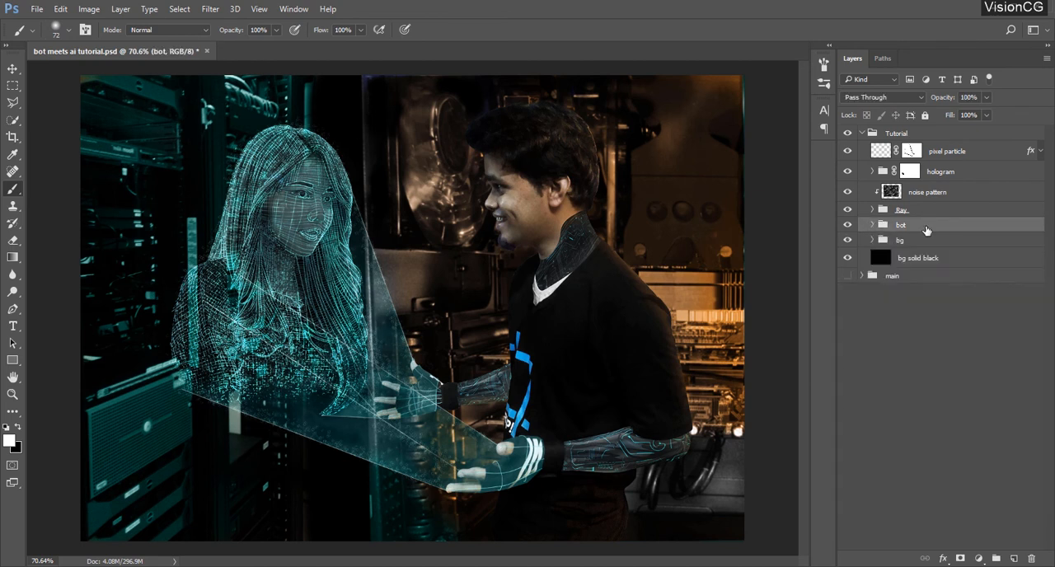
Create a new empty layer above the pixel particle layer in the Tutorial group
left_click(925, 230, "ctrl")
left_click(907, 135)
left_click(862, 133)
left_click(936, 195)
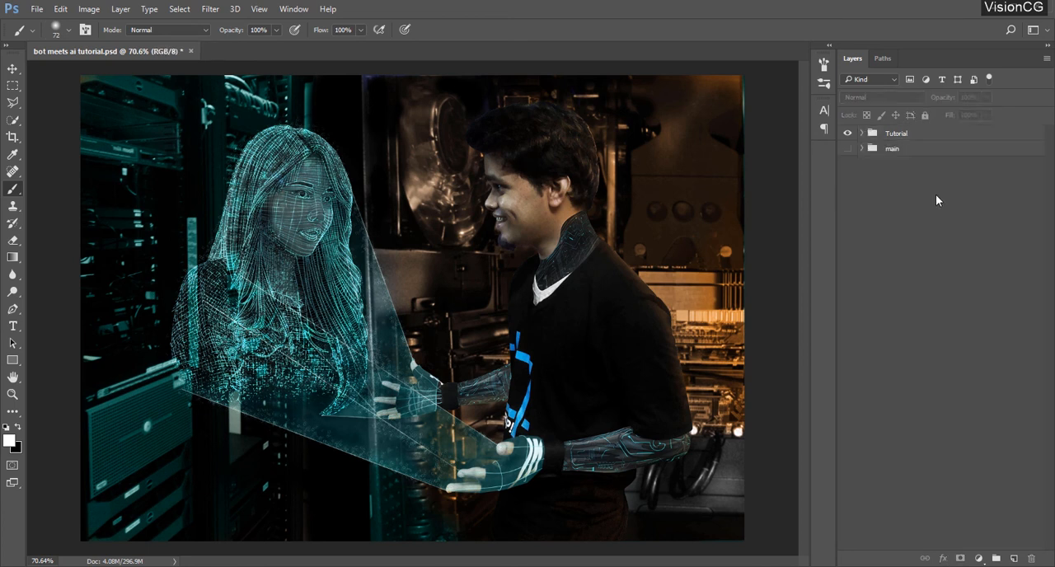
left_click(862, 133)
left_click(953, 152)
left_click(1014, 558)
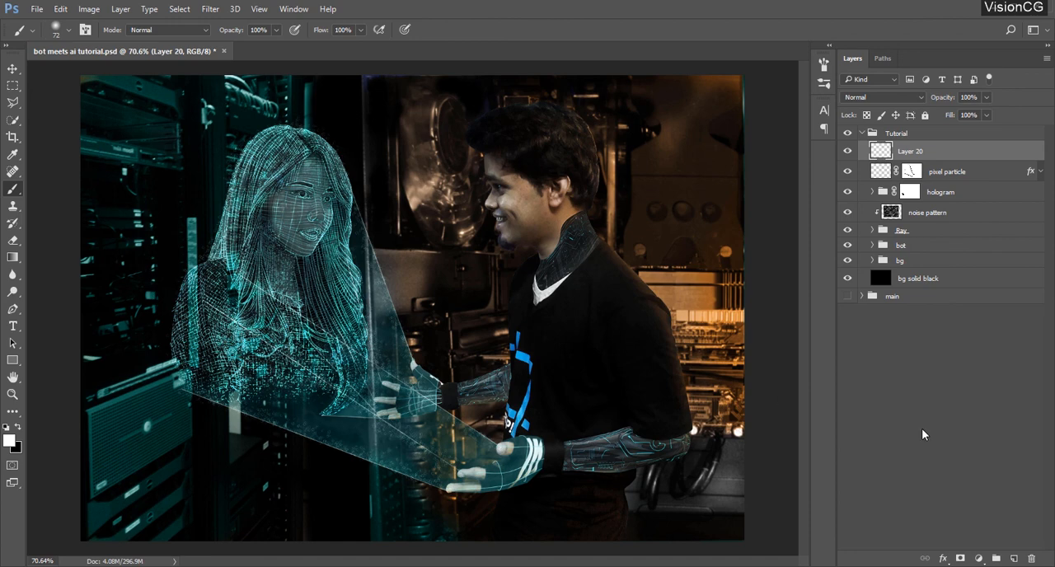
Make black the foreground color and set up a soft brush of 511 px with 0% hardness
left_click(18, 427)
right_click(465, 354)
left_click(593, 384)
left_click(530, 416)
left_click(593, 386)
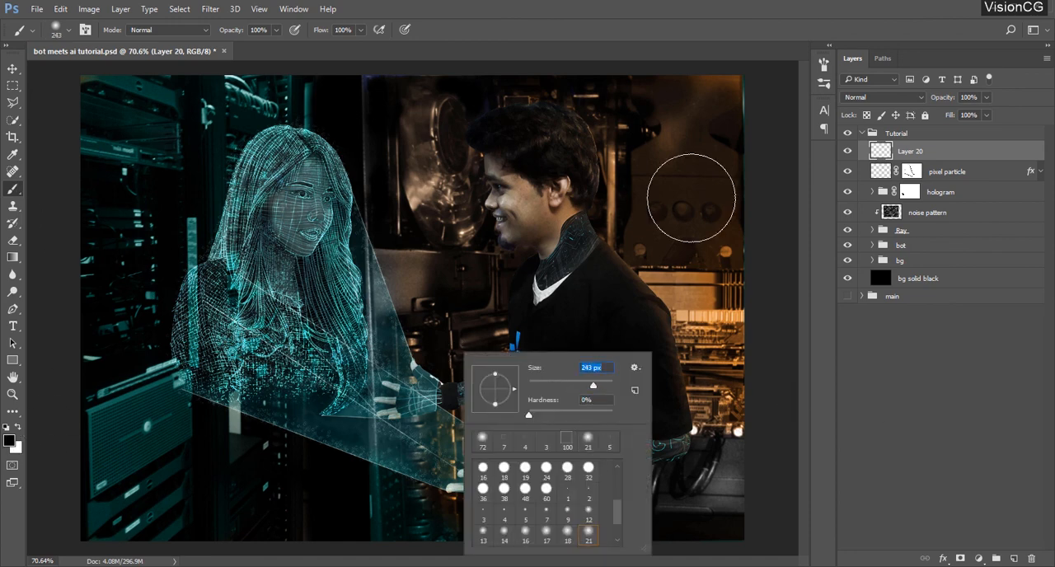
left_click_drag(594, 386, 602, 386)
left_click(647, 30)
Darken the image's outer edges on the new layer with broad black strokes, using 42% brush opacity for the edge beside the man
scroll(526, 268, "down", 3)
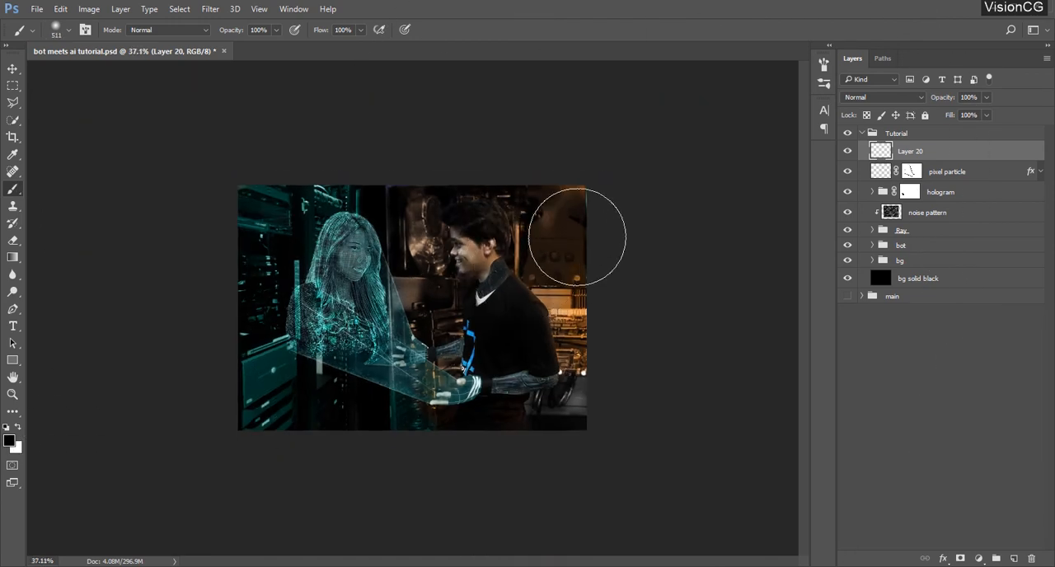
key("5")
key("4")
mouse_move(205, 384)
left_mouse_down()
mouse_move(332, 465)
mouse_move(411, 465)
mouse_move(610, 378)
mouse_move(598, 450)
mouse_move(464, 477)
mouse_move(490, 483)
left_mouse_up()
key("4")
key("2")
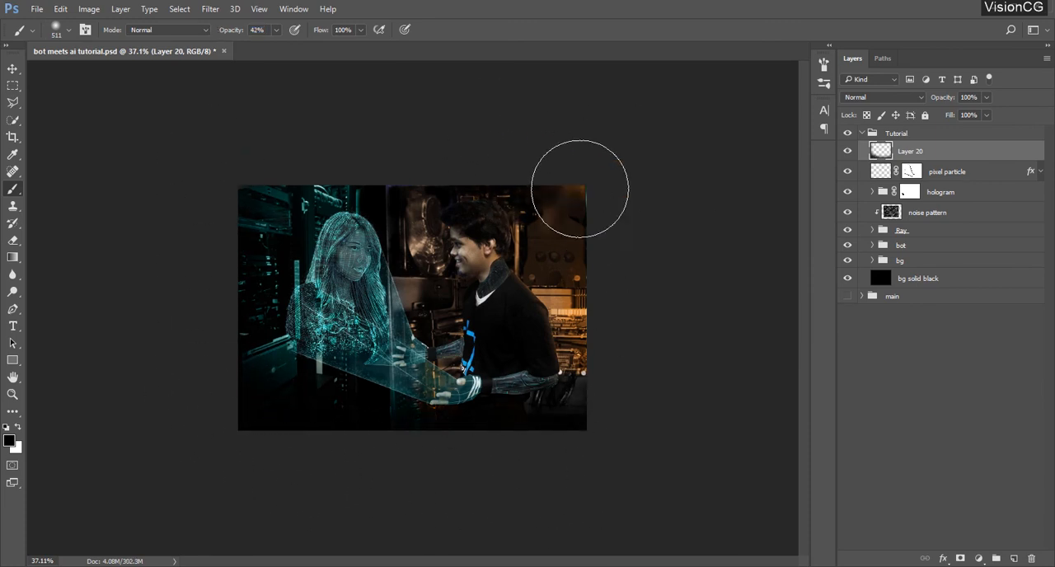
left_click_drag(616, 225, 603, 448)
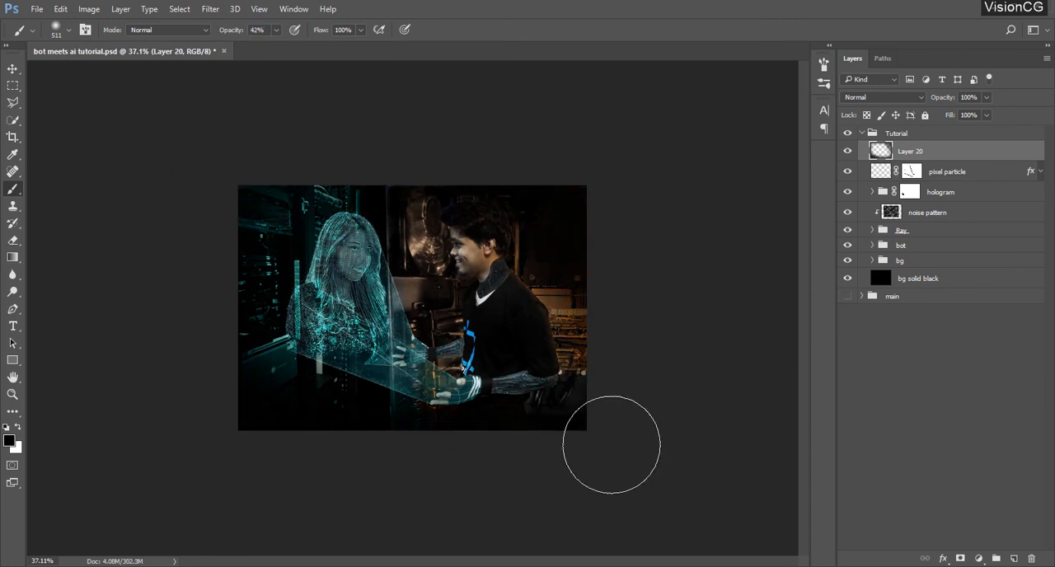
Lighten the vignette over the hologram and hands with a soft 900 px eraser at 30% opacity
left_click(13, 239)
right_click(364, 368)
left_click(499, 361)
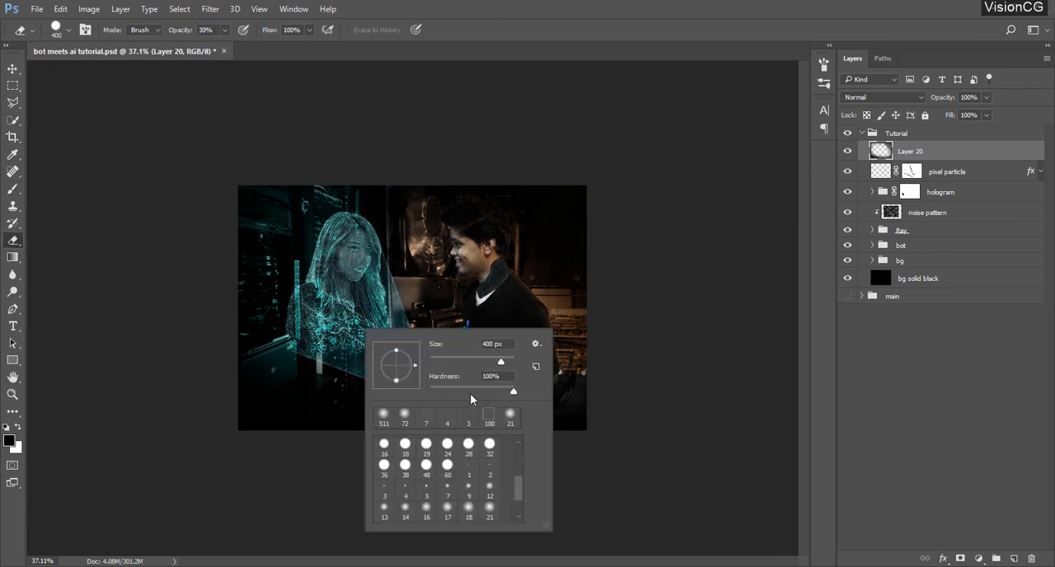
left_click(430, 392)
key("Return")
left_click(337, 339)
left_click_drag(452, 290, 417, 318)
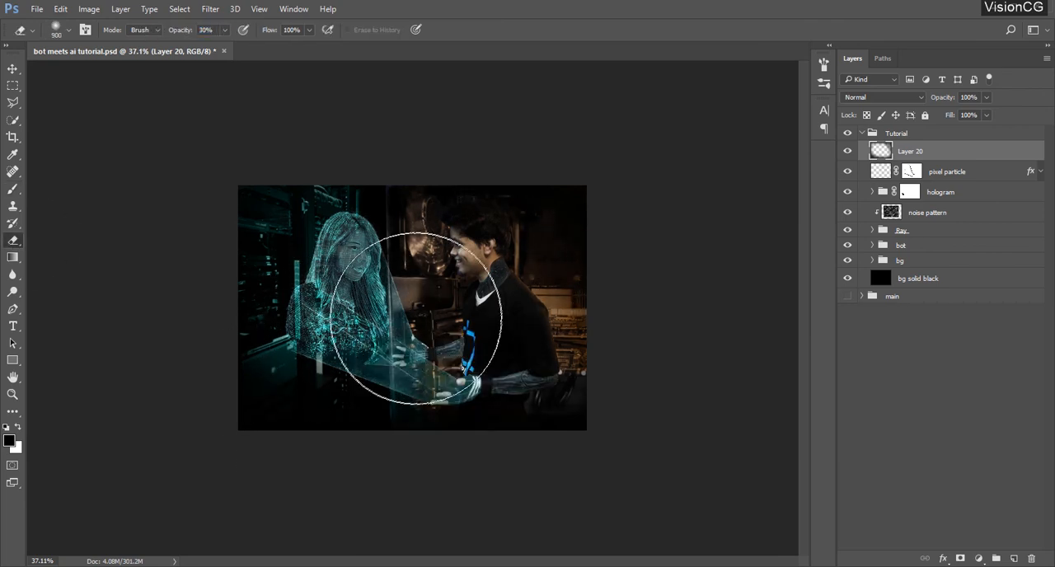
Lower the vignette layer's opacity to 85% and review the whole composite fitted to the screen without the interface panels
mouse_move(943, 98)
left_mouse_down()
mouse_move(916, 102)
mouse_move(934, 111)
left_mouse_up()
key("z")
right_click(458, 259)
left_click(496, 267)
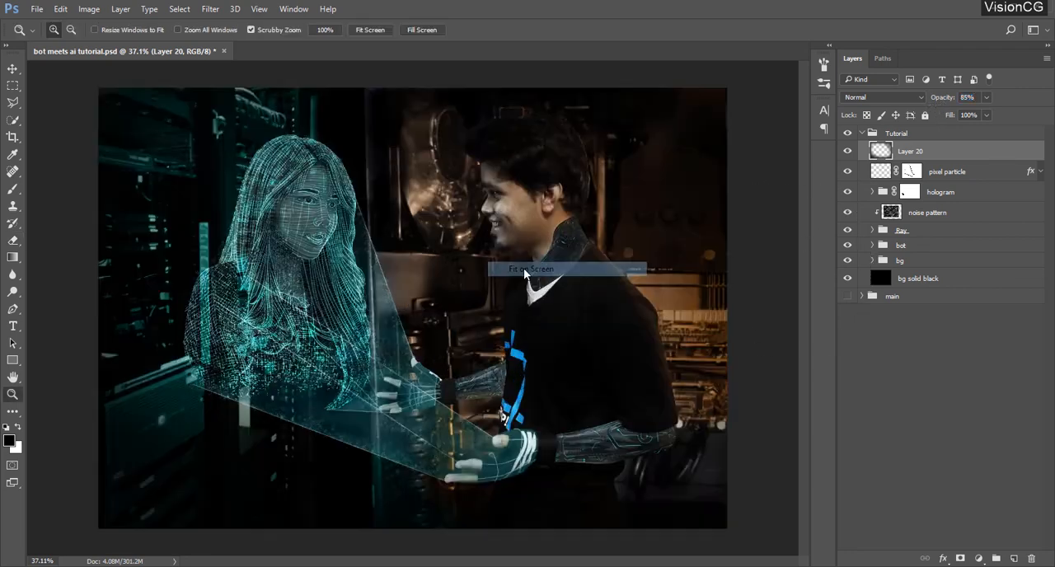
key("Tab")
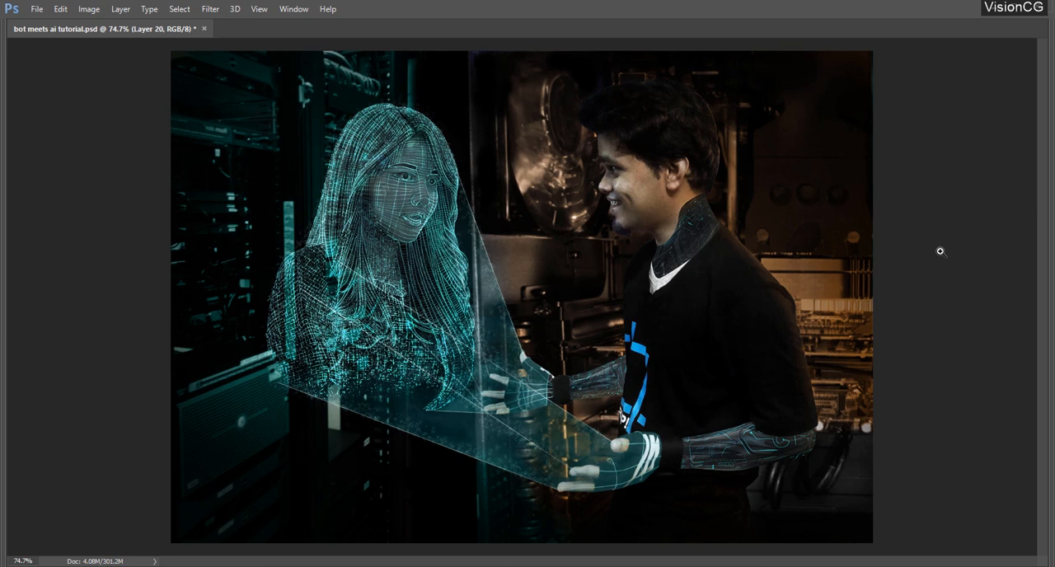
key("Tab")
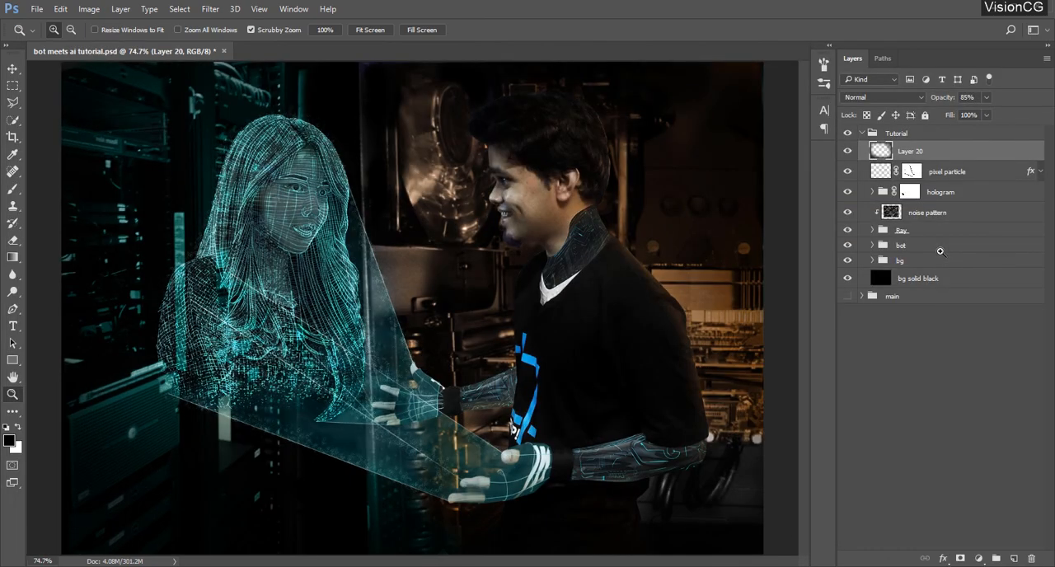